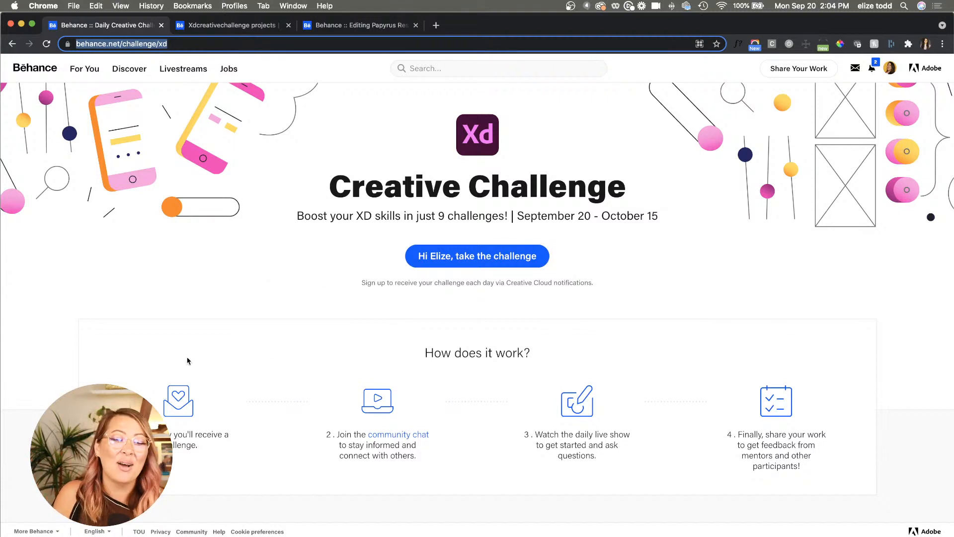
Look through the XD Creative Challenge page, examining how the challenge works and the dated list of challenges to unlock
scroll(187, 359, down, 1)
scroll(186, 360, down, 2)
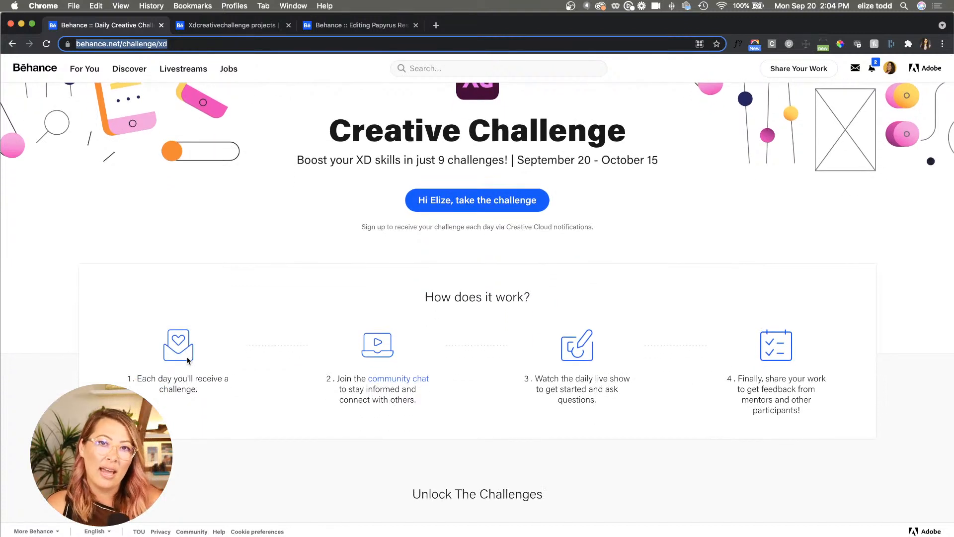
scroll(187, 360, down, 15)
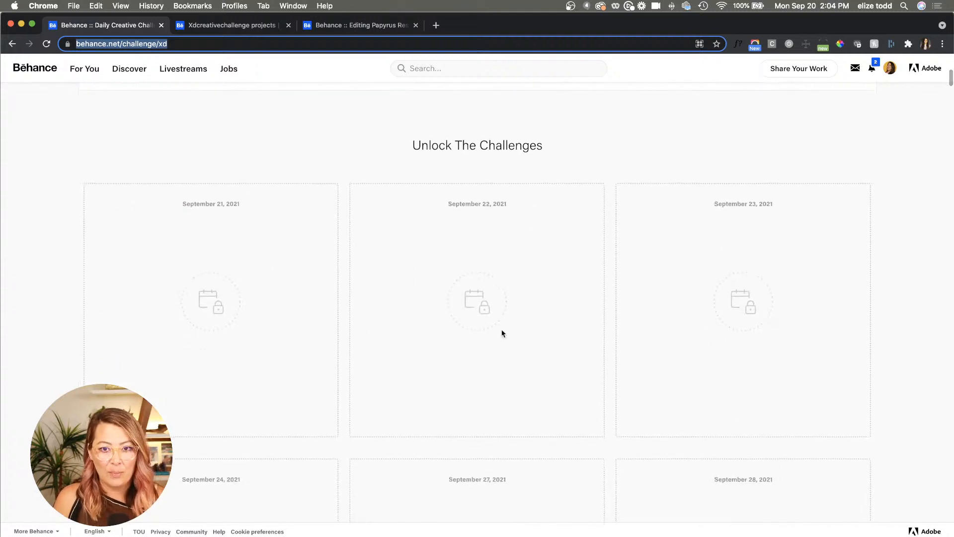
scroll(730, 373, down, 7)
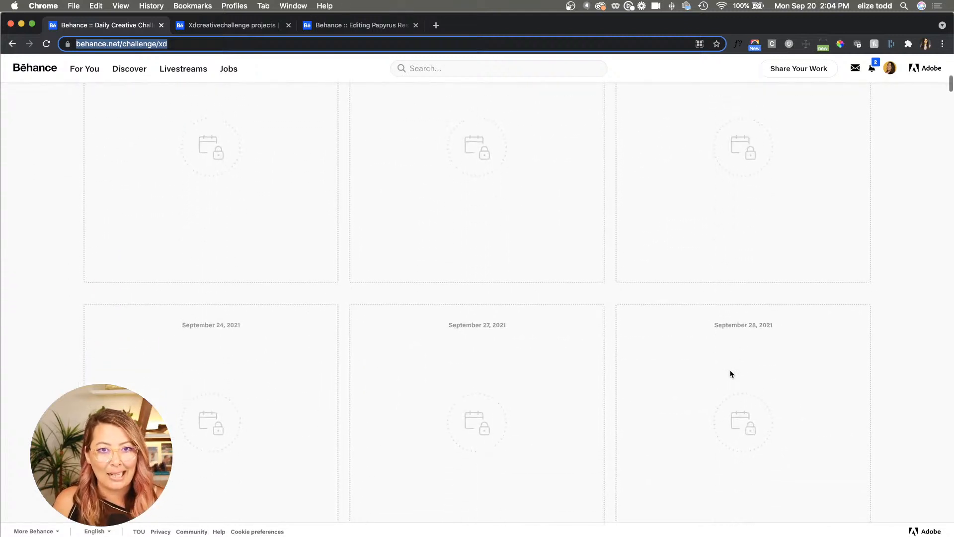
scroll(730, 368, up, 4)
scroll(730, 369, down, 5)
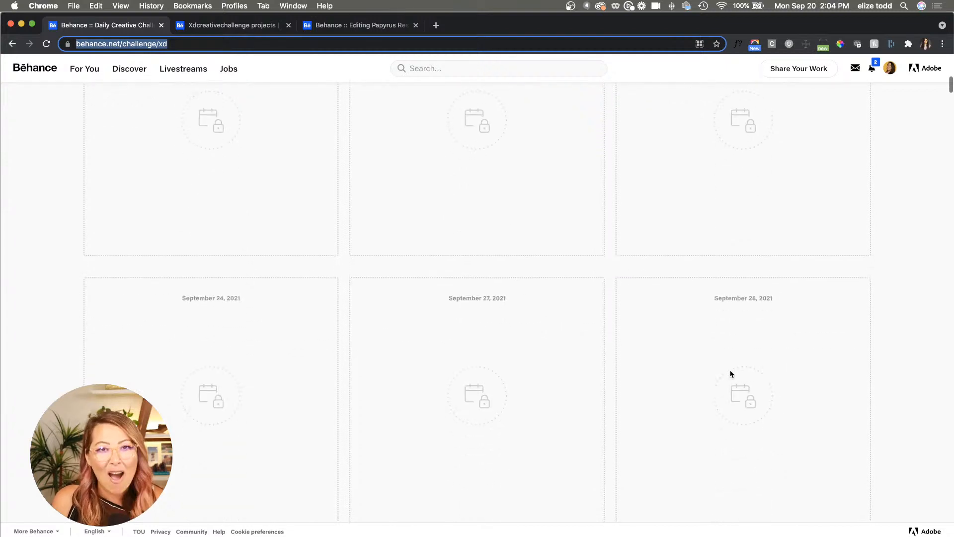
scroll(730, 373, up, 5)
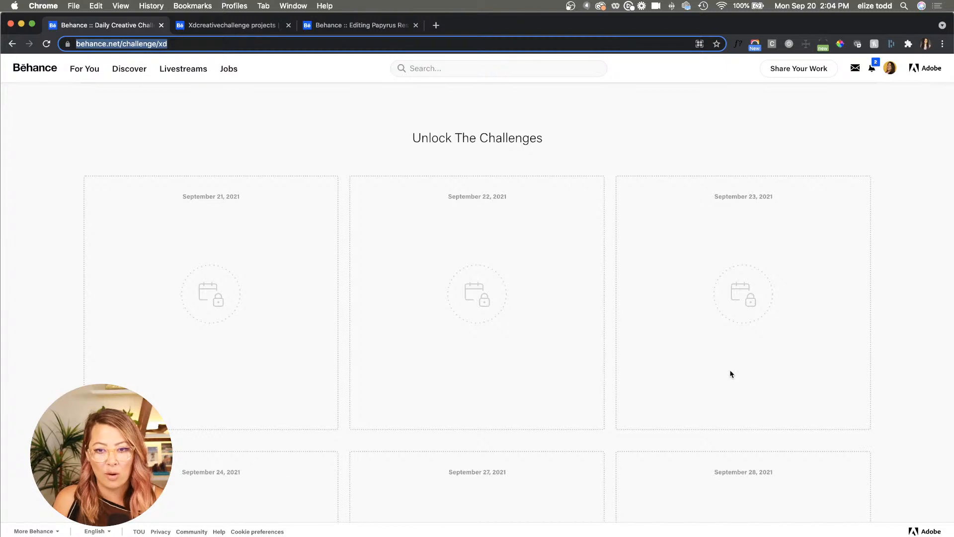
scroll(730, 372, up, 8)
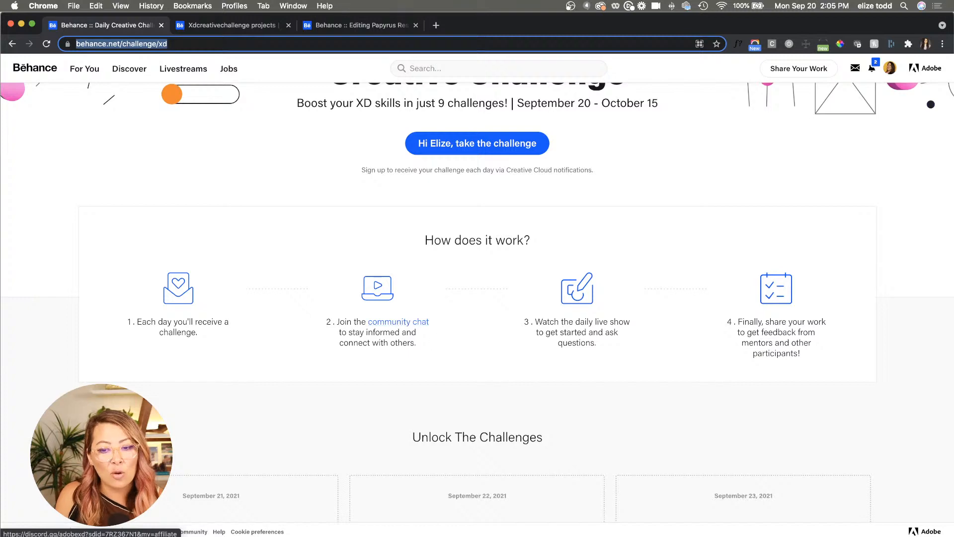
Switch to Discord and look at the challenge and portfolio-reviews channels of the Adobe XD server
key(super+Tab)
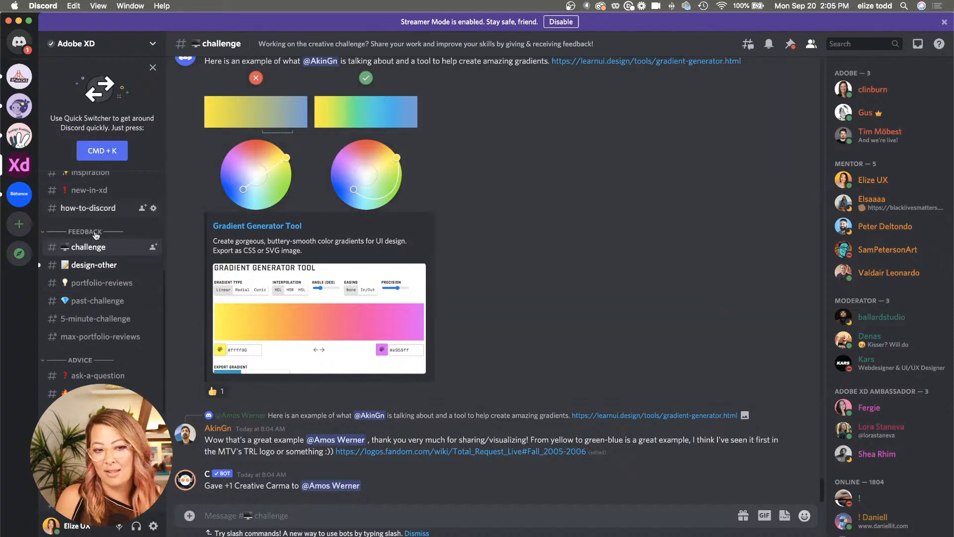
scroll(95, 291, up, 1)
scroll(94, 289, up, 3)
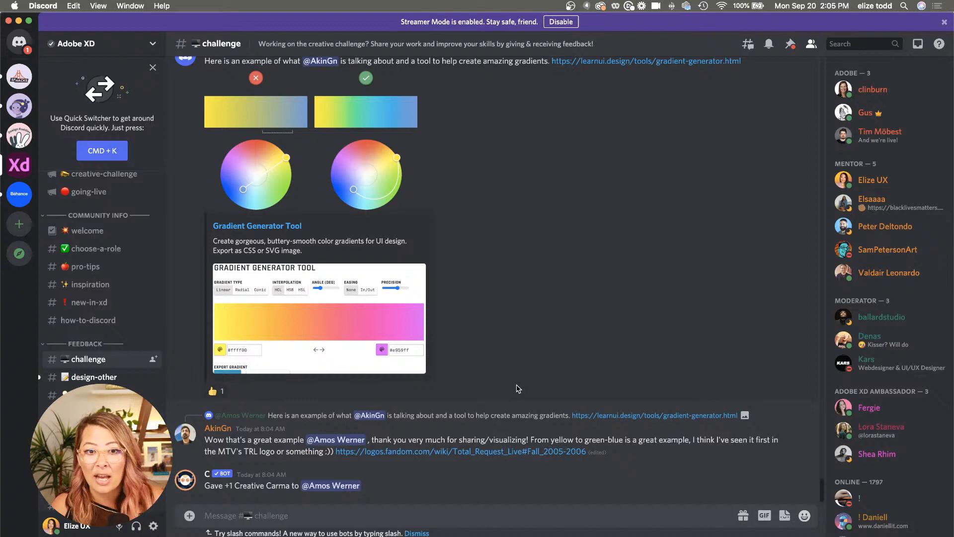
scroll(517, 389, up, 2)
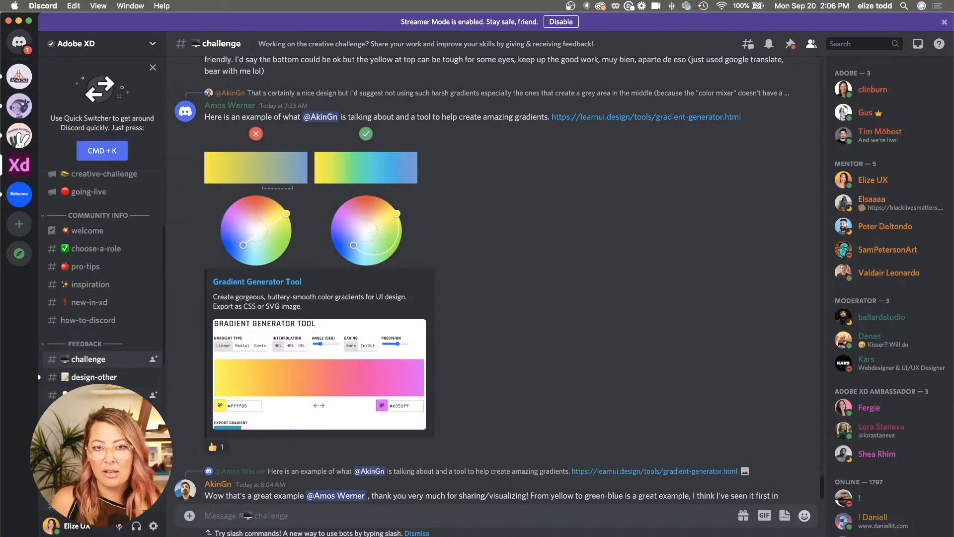
scroll(100, 358, down, 1)
click(102, 371)
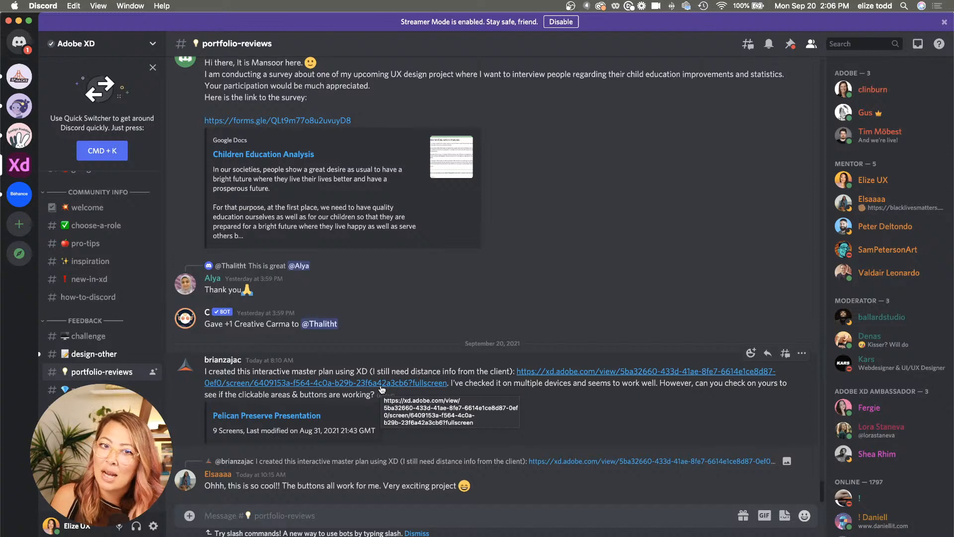
View the ask-a-question and tips-and-tricks channels in the server's Advice section
scroll(102, 274, down, 3)
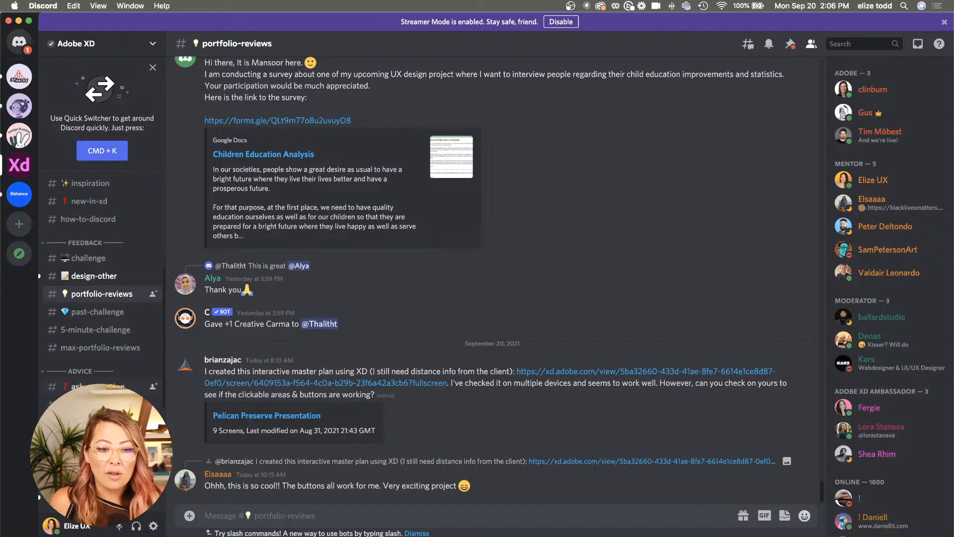
scroll(98, 348, down, 1)
click(98, 368)
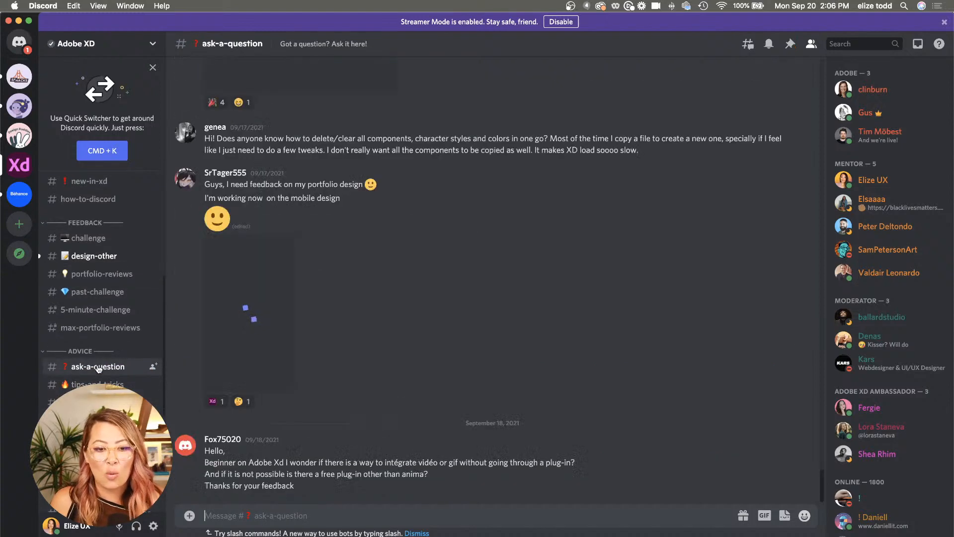
click(99, 384)
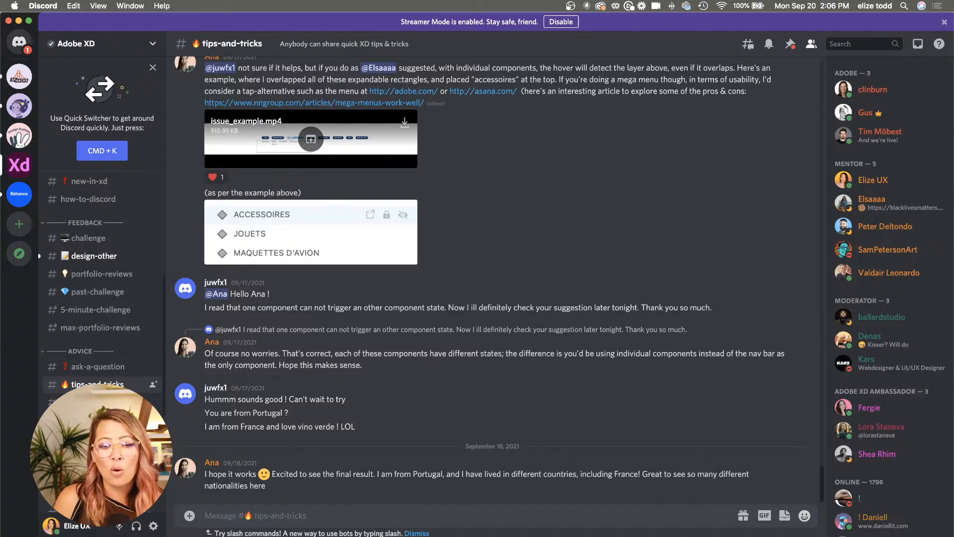
View the introductions channel and the other Chat channels, and return to the Behance challenge page in the browser
click(94, 450)
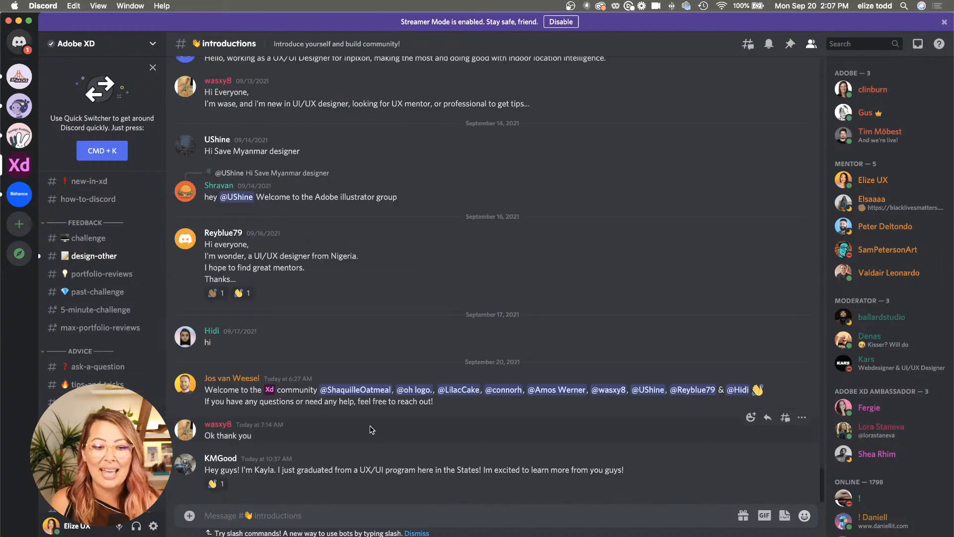
scroll(100, 298, down, 3)
scroll(100, 274, down, 1)
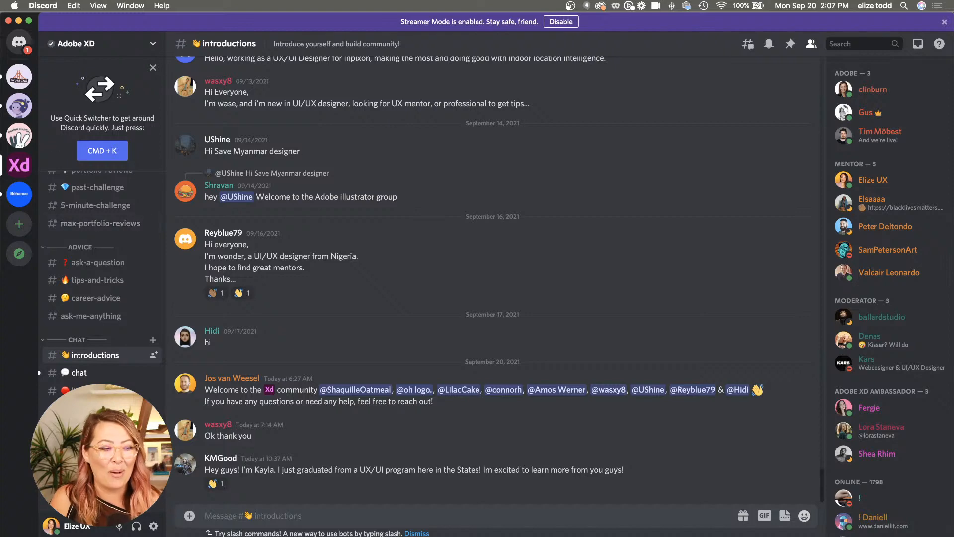
click(18, 21)
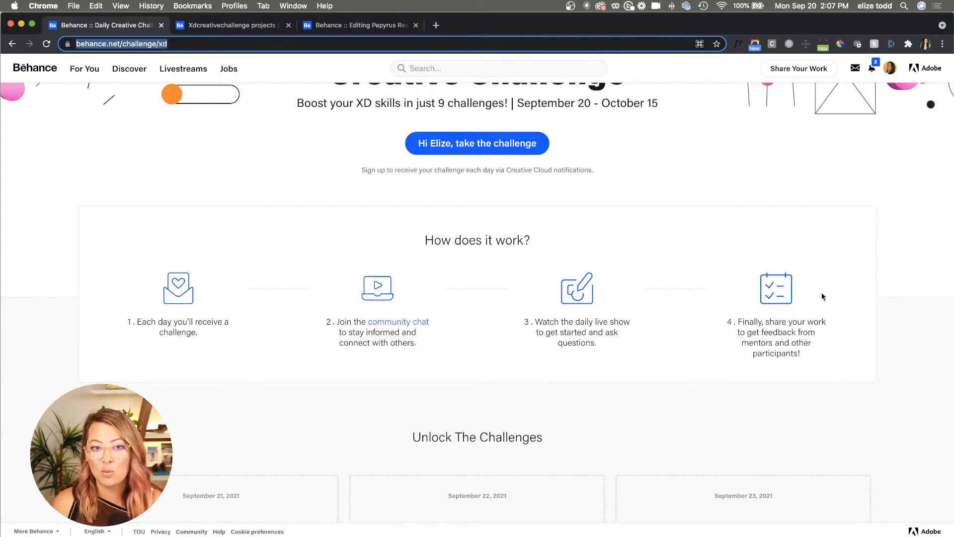
View the xdcreativechallenge project search results and look over the Papyrus Responsive Designs project in the Behance editor
click(224, 29)
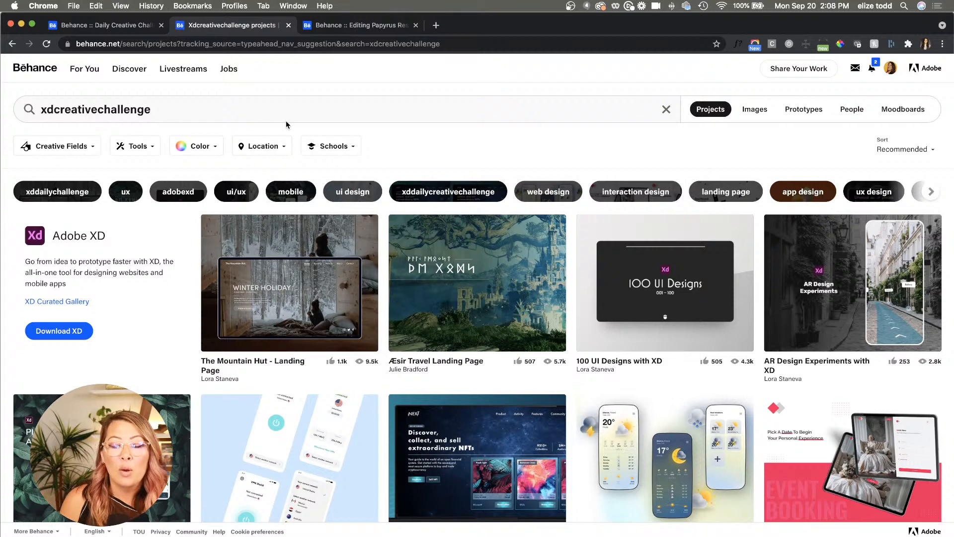
click(347, 26)
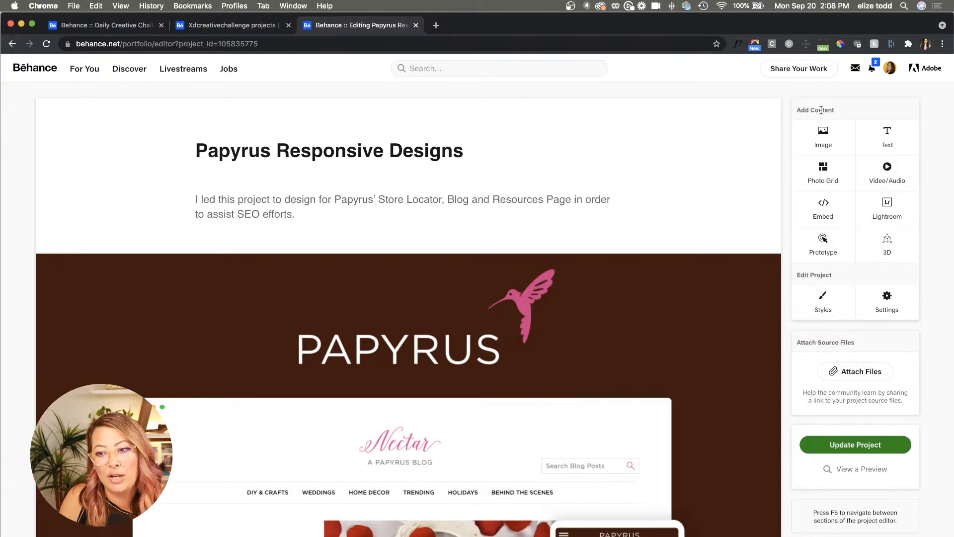
scroll(547, 323, down, 5)
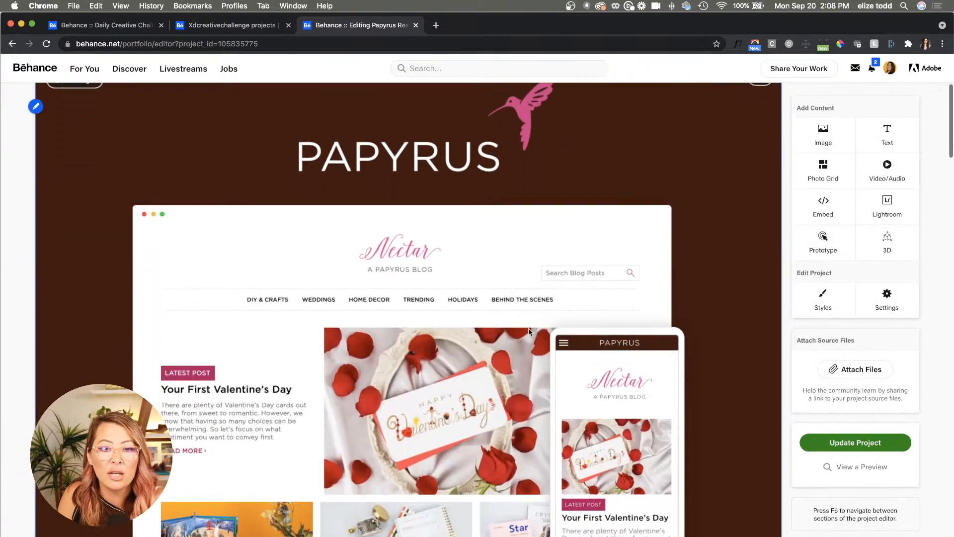
scroll(291, 340, down, 1)
scroll(291, 340, up, 5)
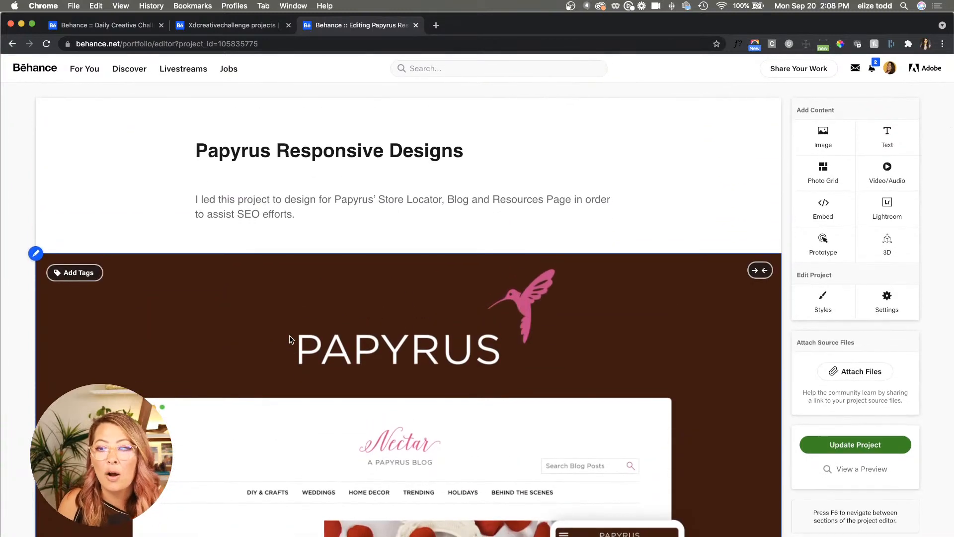
Add the suggested tag xddailychallenge in the settings of the Papyrus Responsive Designs project
click(887, 296)
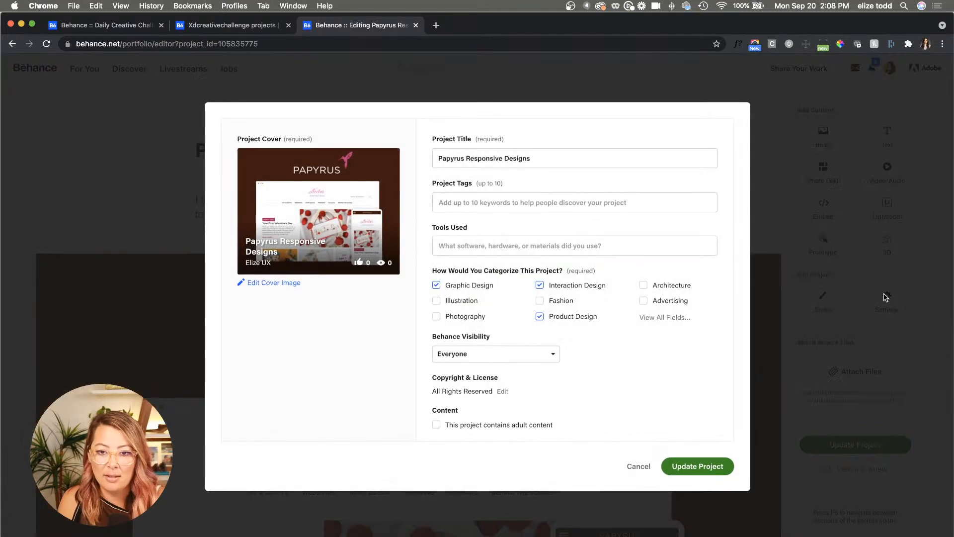
click(491, 201)
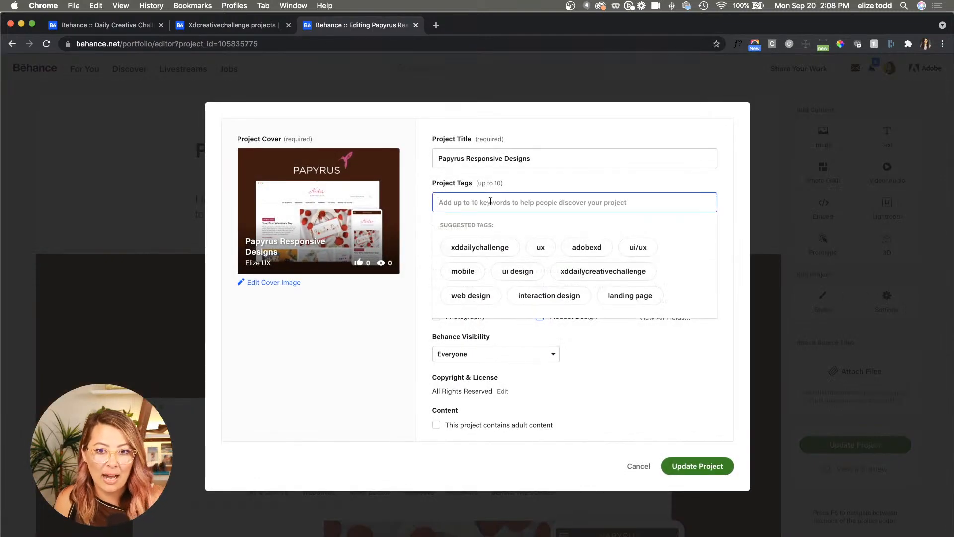
click(484, 247)
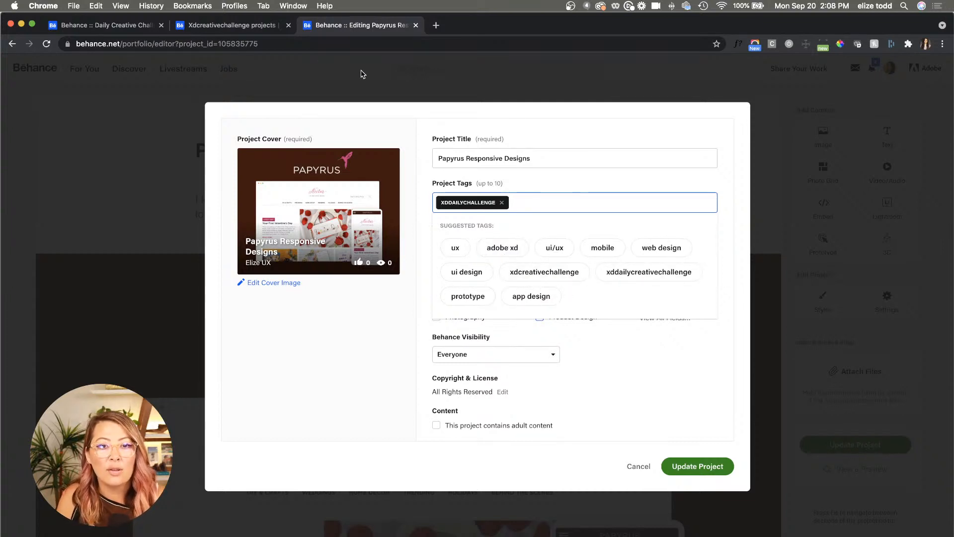
Return to the xdcreativechallenge search results and look through the Plant care App Design project, including its moodboard
click(239, 32)
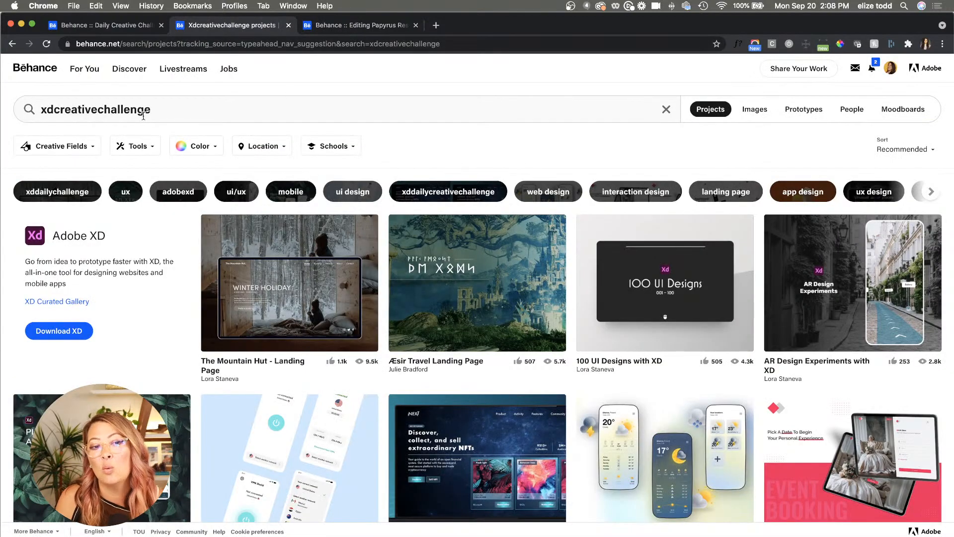
scroll(313, 247, down, 2)
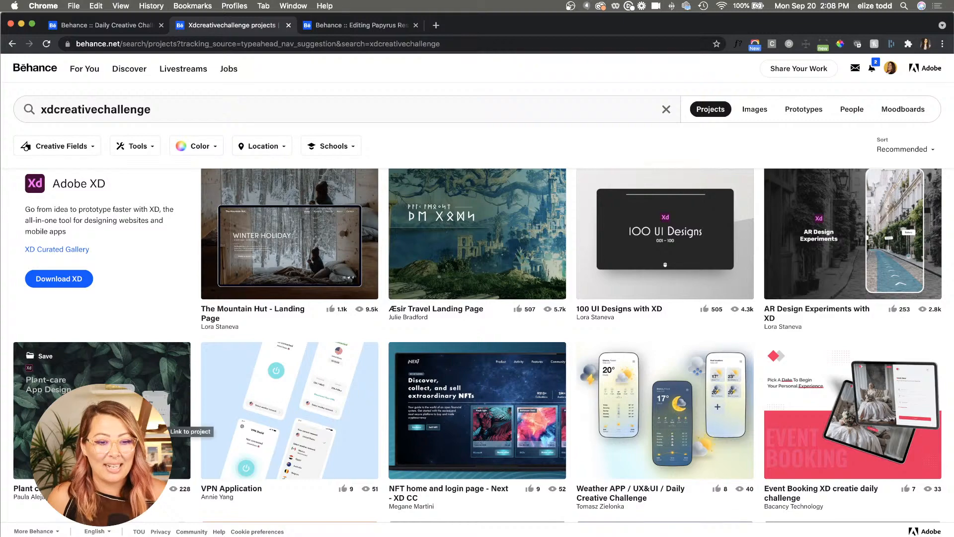
click(160, 411)
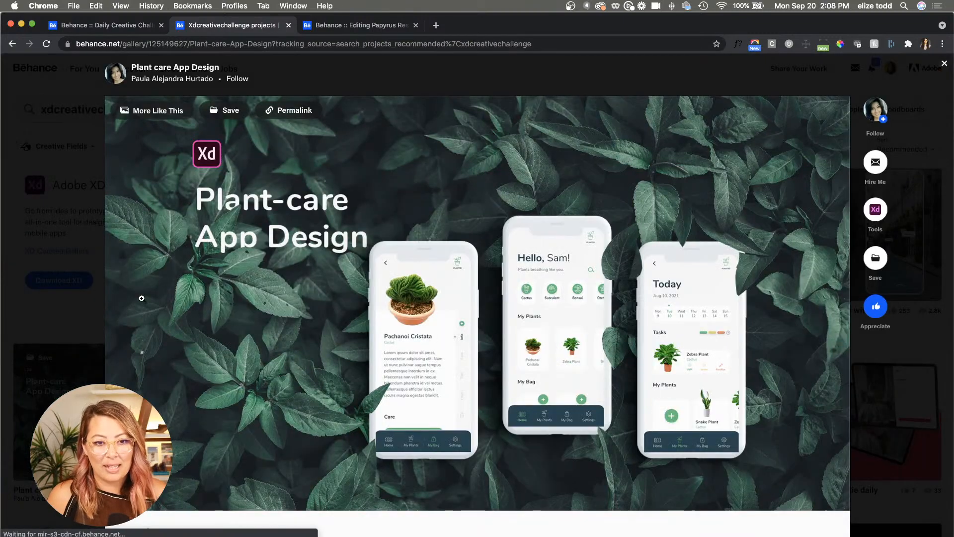
scroll(519, 324, down, 4)
scroll(518, 324, down, 10)
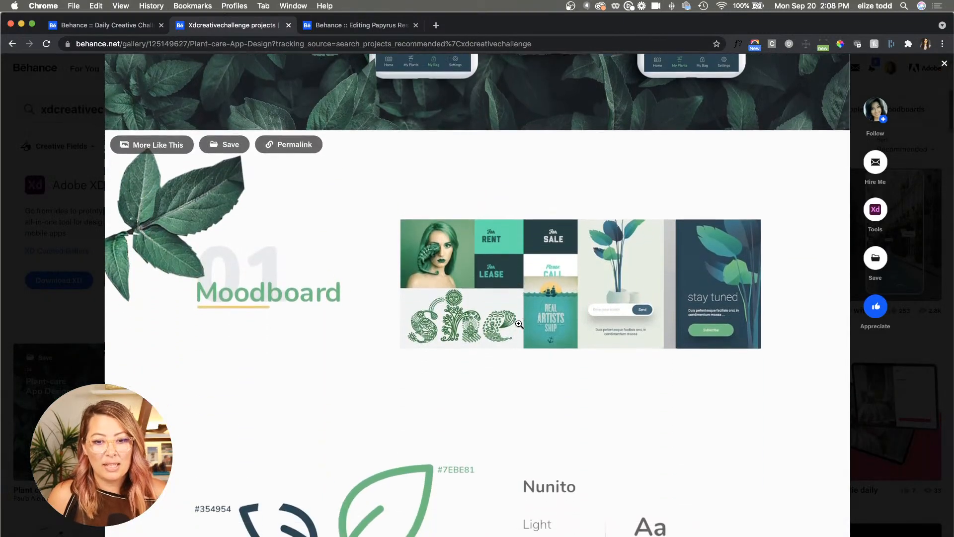
scroll(518, 323, up, 15)
scroll(519, 327, up, 2)
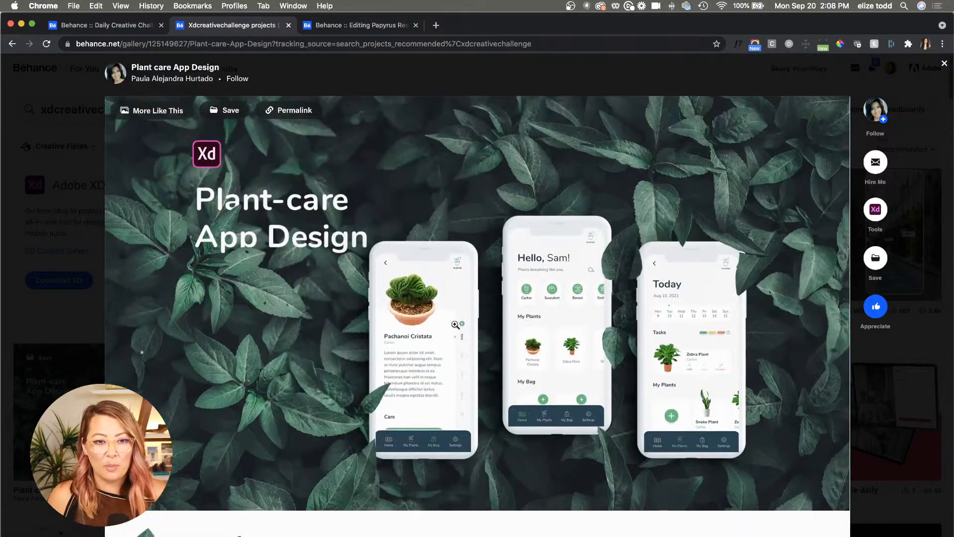
key(Escape)
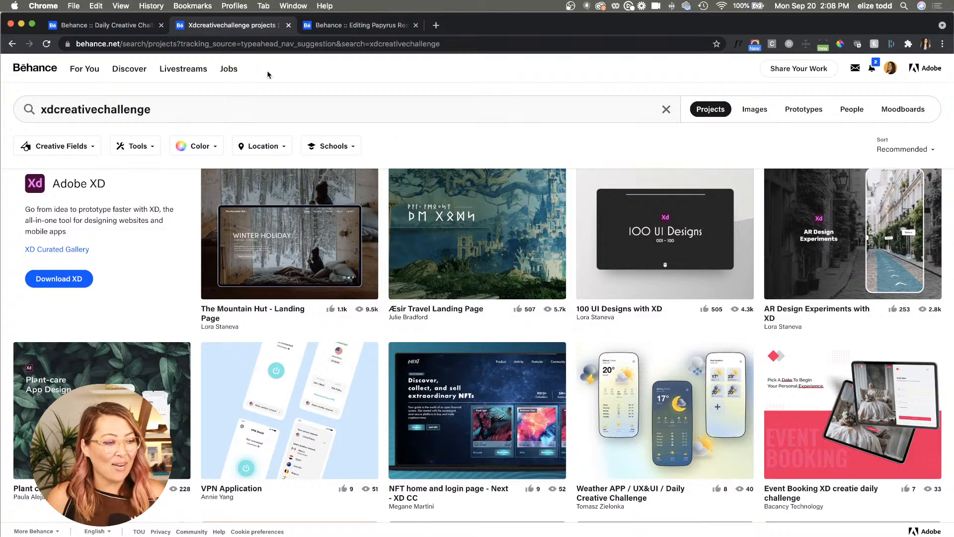
From the Next Steps section of the challenge page, open the offer to get XD and examine the Adobe XD plans
click(81, 21)
scroll(408, 236, down, 10)
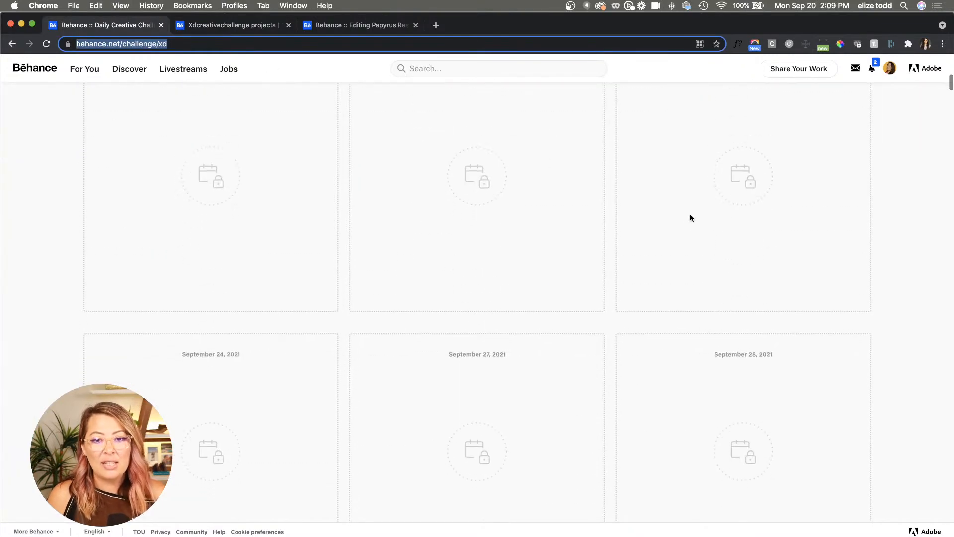
scroll(234, 294, down, 8)
scroll(234, 295, down, 7)
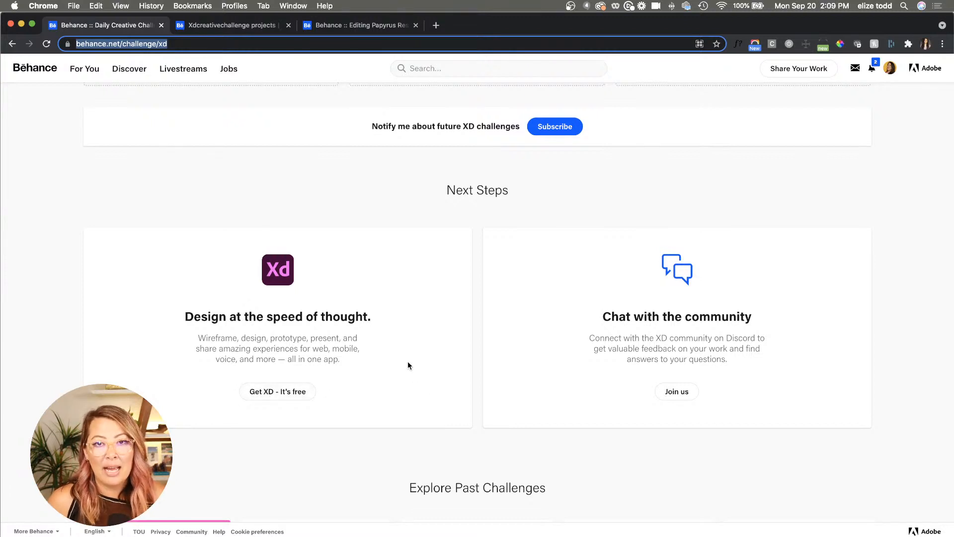
click(293, 395)
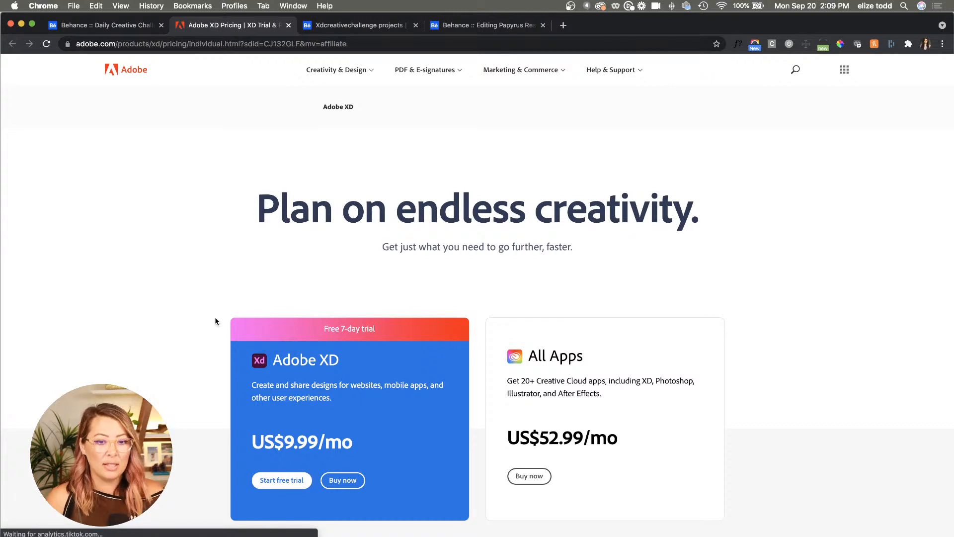
scroll(215, 318, down, 1)
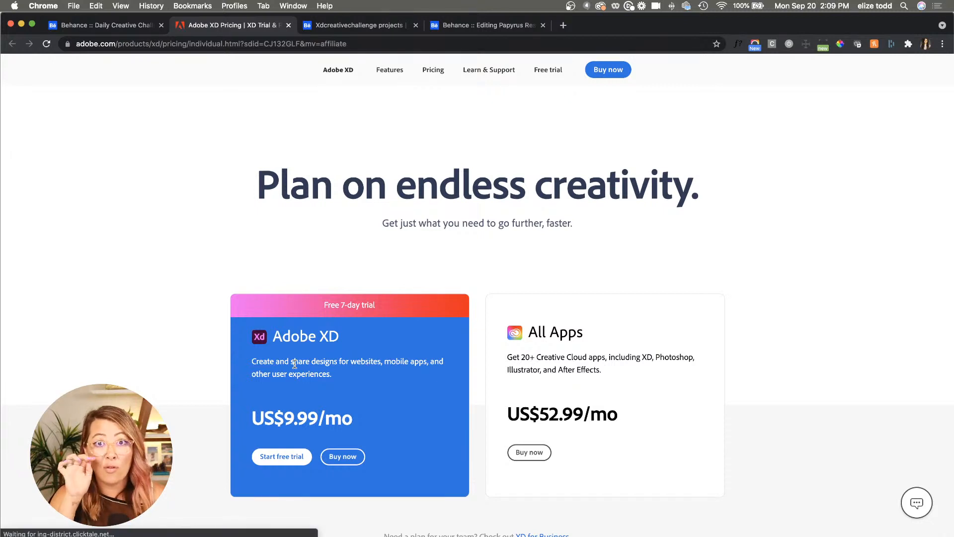
Return to the challenge page and look at the community chat invitation and the Explore Past Challenges section
click(111, 24)
scroll(680, 364, down, 1)
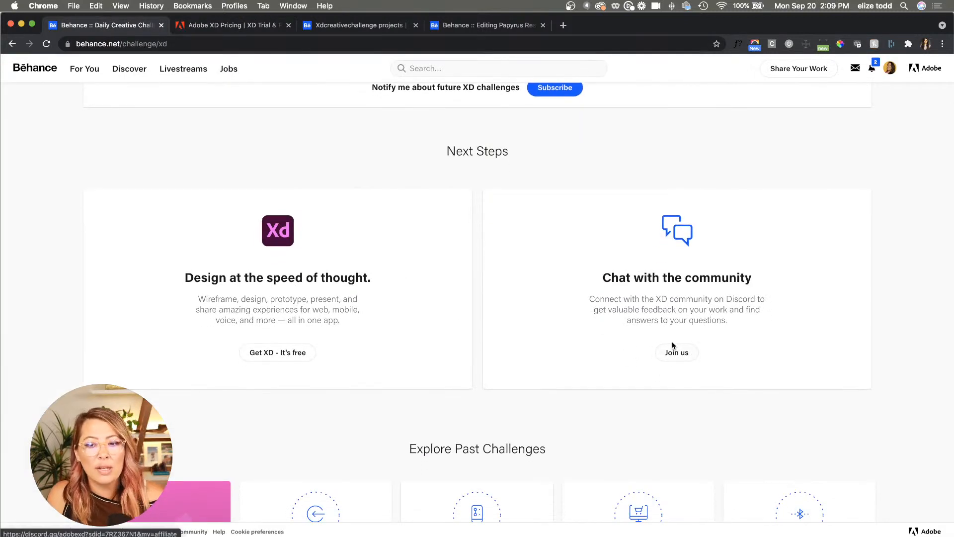
scroll(634, 362, down, 5)
scroll(634, 362, down, 1)
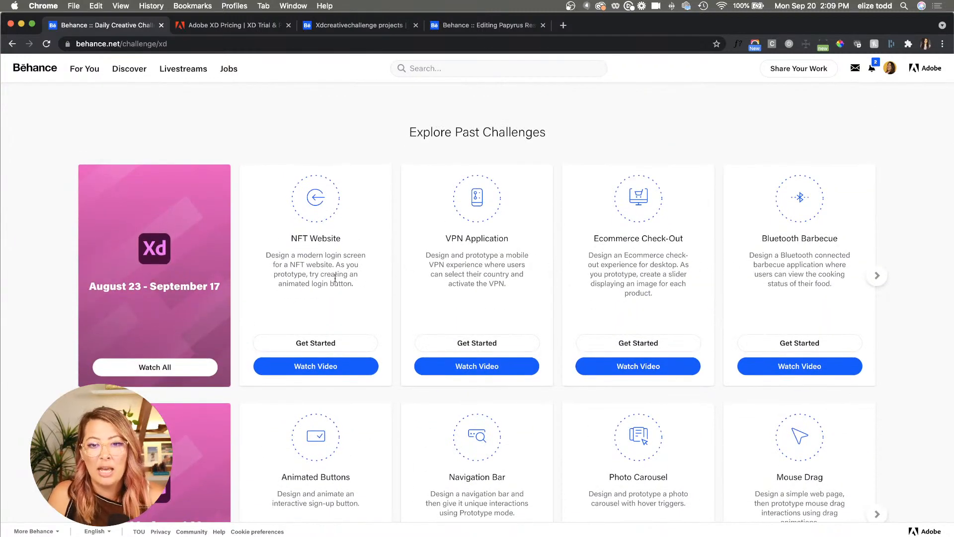
Look further through the past challenges, clear away the browser and Applications windows, and switch to the DCC_Day0 document in Adobe XD
scroll(518, 273, down, 5)
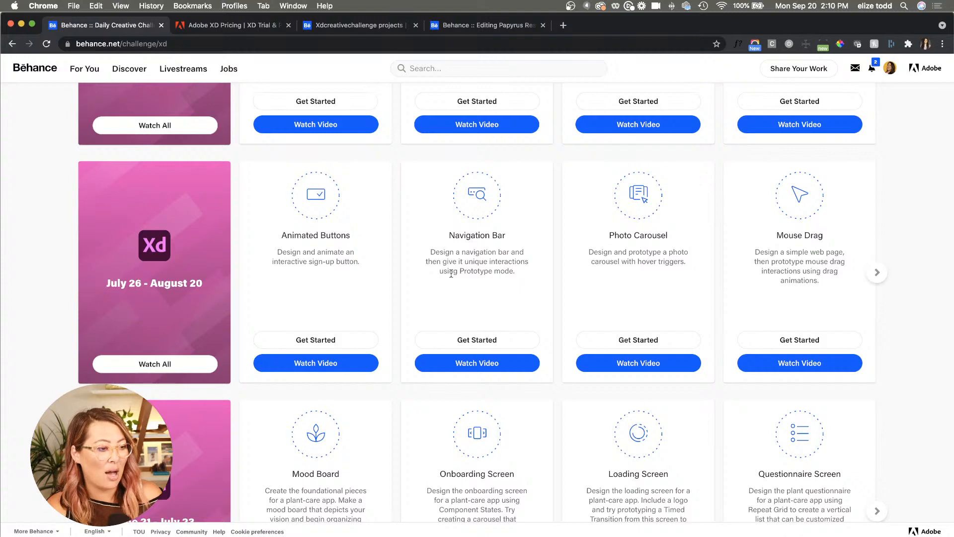
click(21, 24)
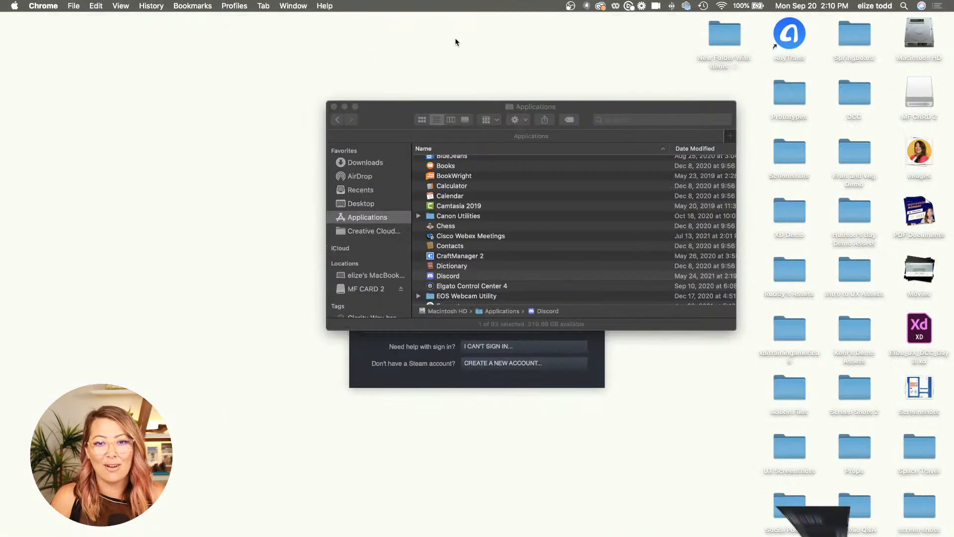
click(334, 106)
click(357, 220)
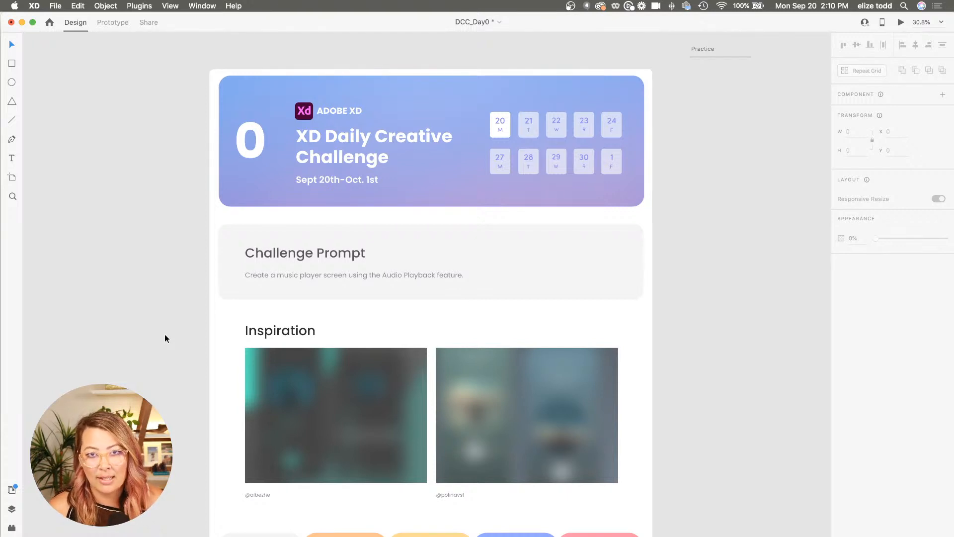
Look over the challenge template artboard, view the Prototype and Share modes, and return to Design mode with nothing selected
scroll(165, 334, down, 3)
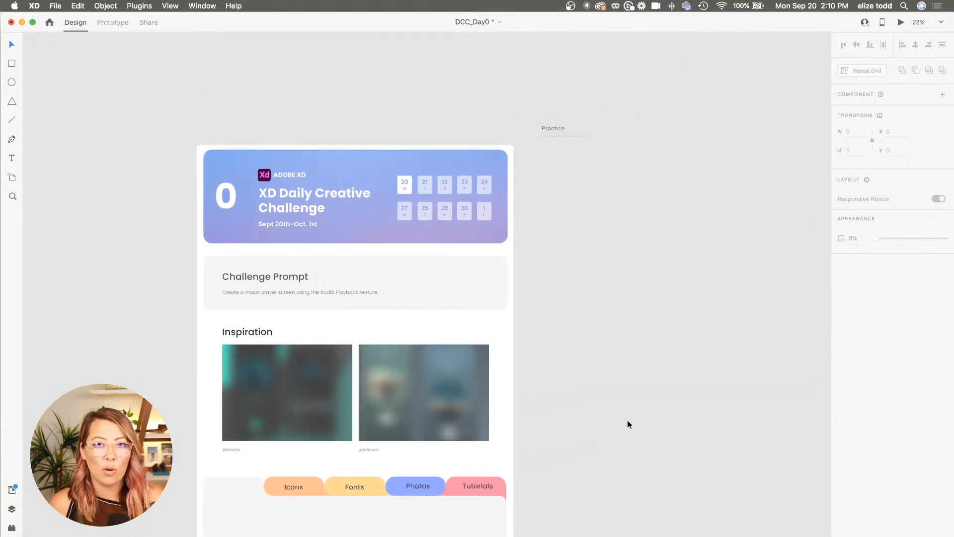
scroll(628, 421, down, 3)
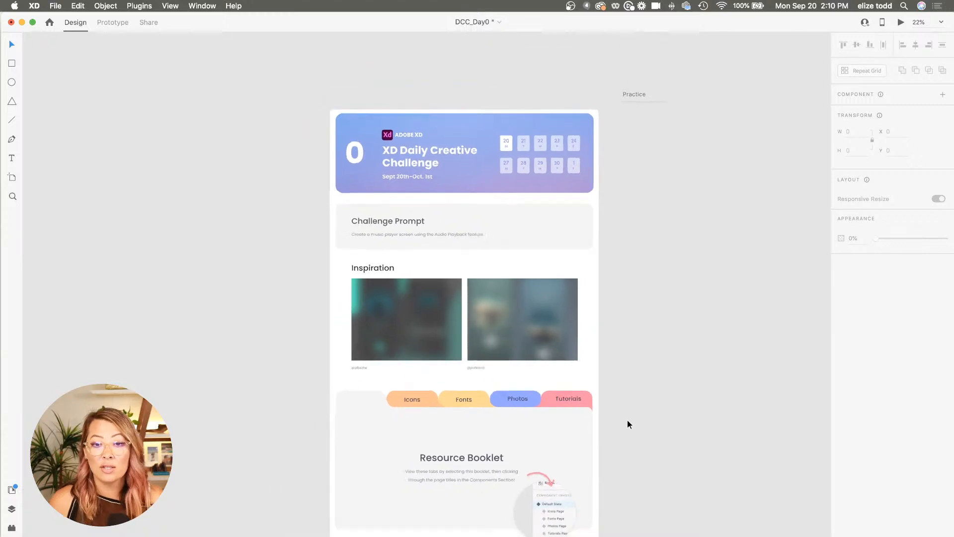
scroll(627, 420, down, 3)
scroll(627, 421, up, 4)
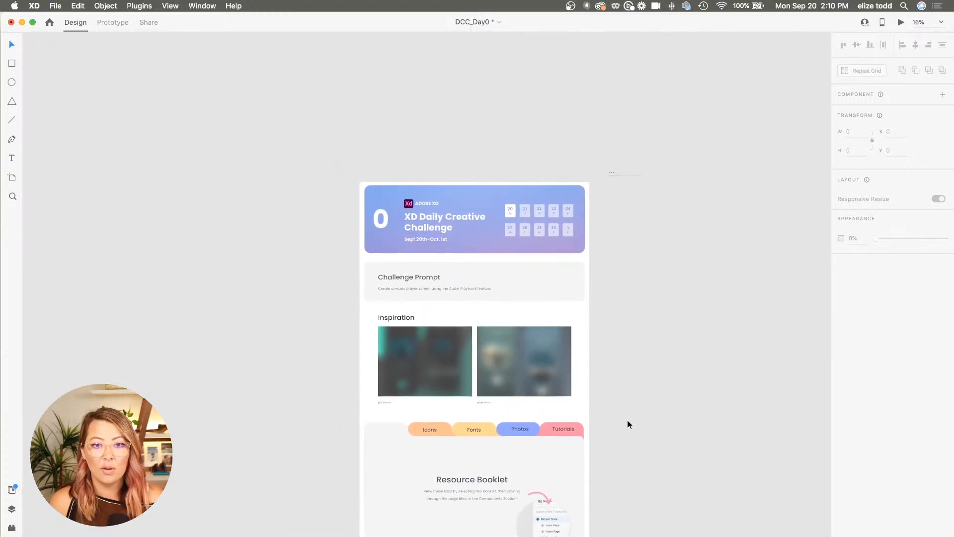
scroll(627, 421, up, 3)
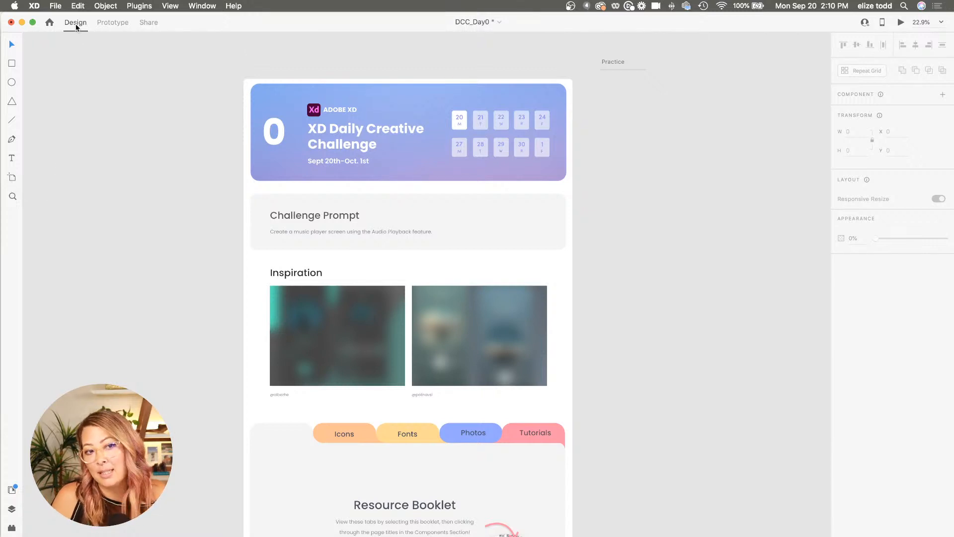
click(112, 23)
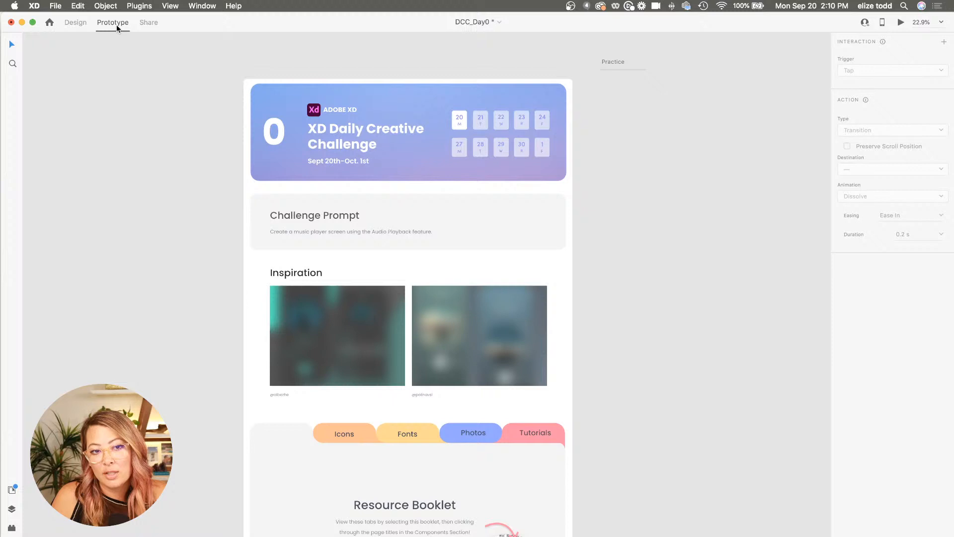
click(146, 23)
click(82, 23)
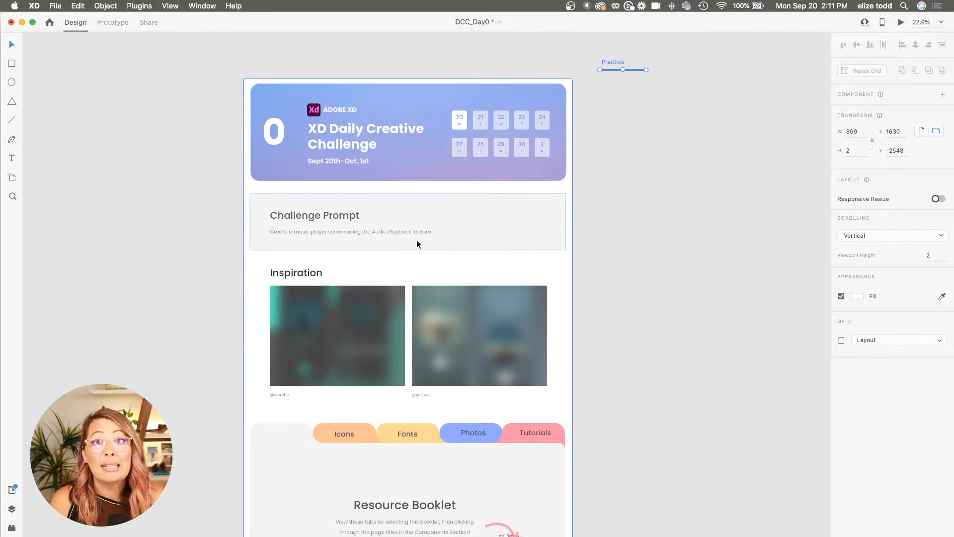
click(174, 185)
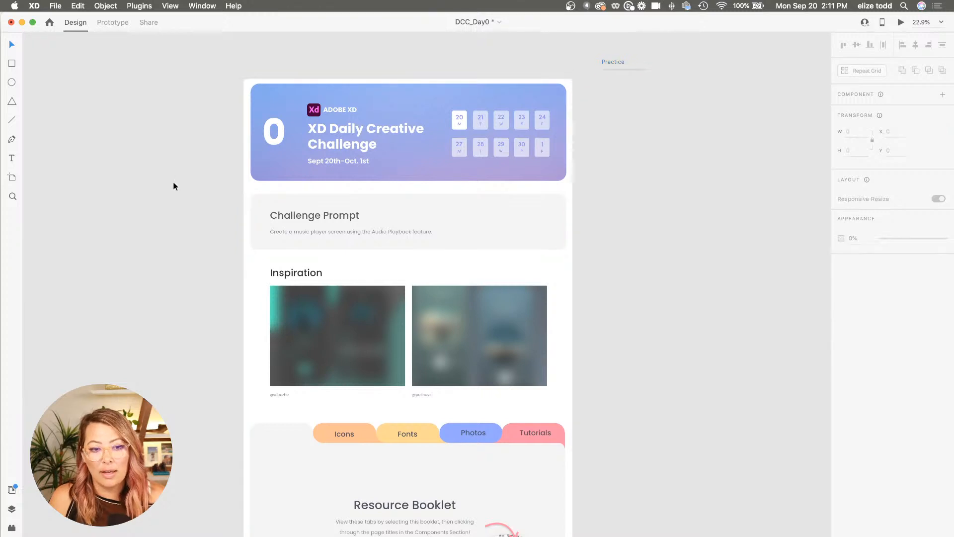
Examine the template's header, Challenge Prompt, Inspiration images and Resource Booklet section
scroll(175, 186, right, 3)
scroll(175, 186, down, 2)
scroll(175, 183, up, 5)
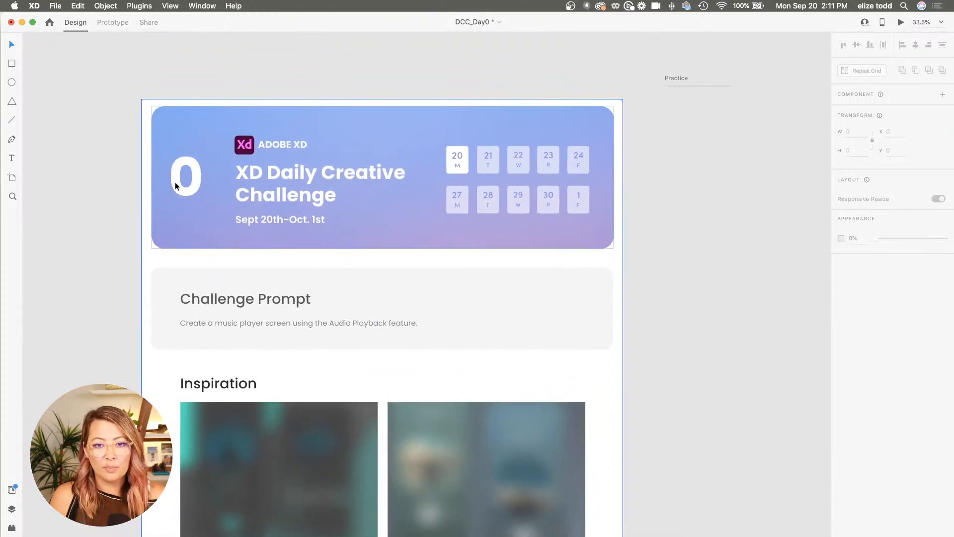
click(179, 180)
scroll(186, 180, up, 2)
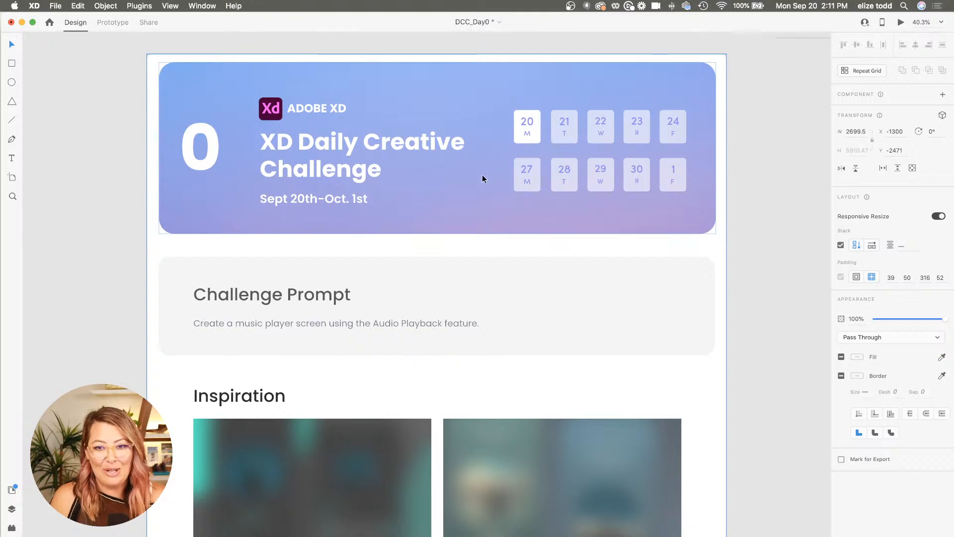
scroll(475, 186, down, 10)
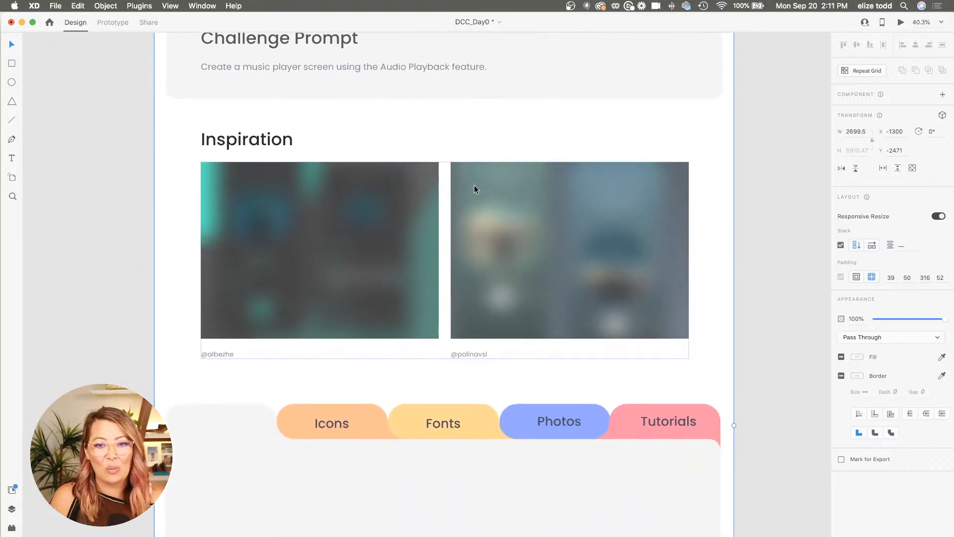
scroll(475, 189, down, 3)
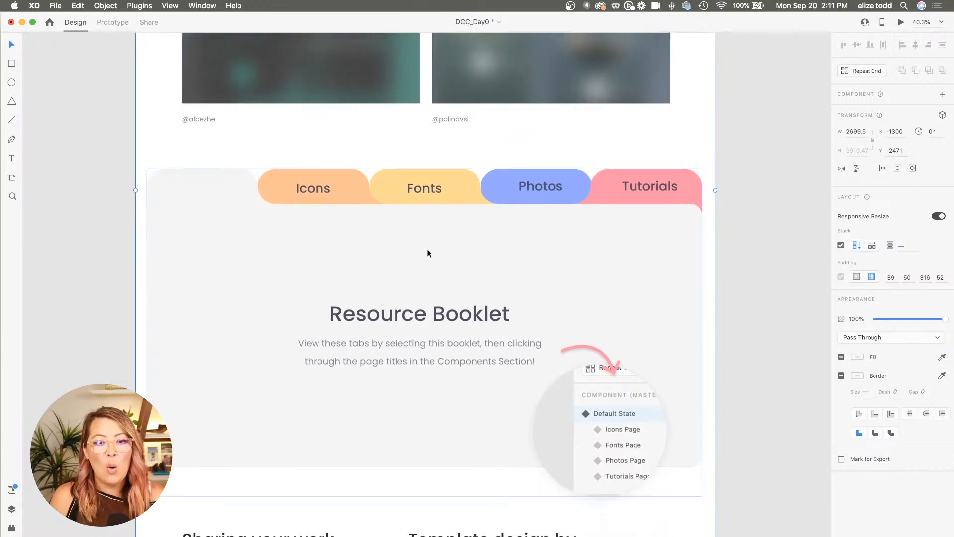
Select the Resource Booklet component, view its Icons, Fonts, Photos and Tutorials page states, and return it to Default State
double_click(410, 274)
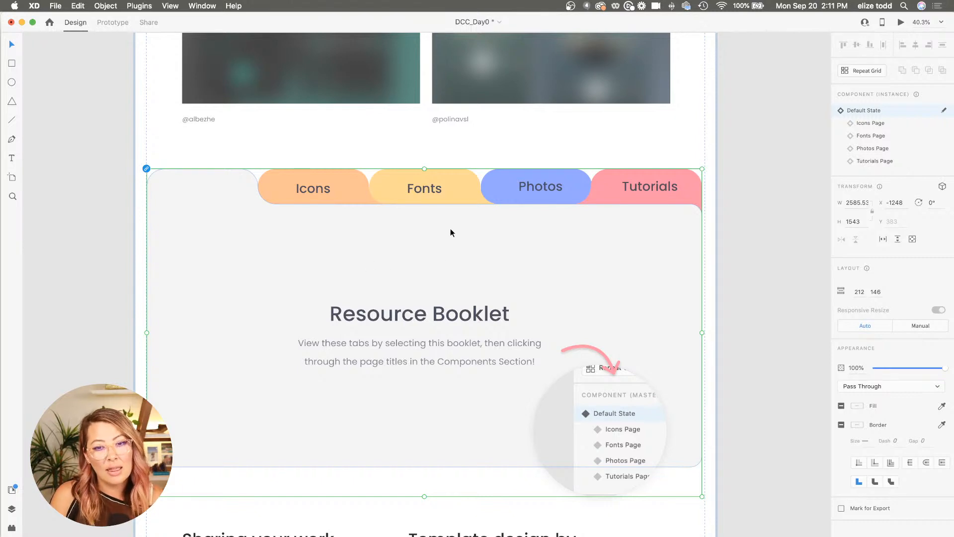
key(Escape)
click(559, 246)
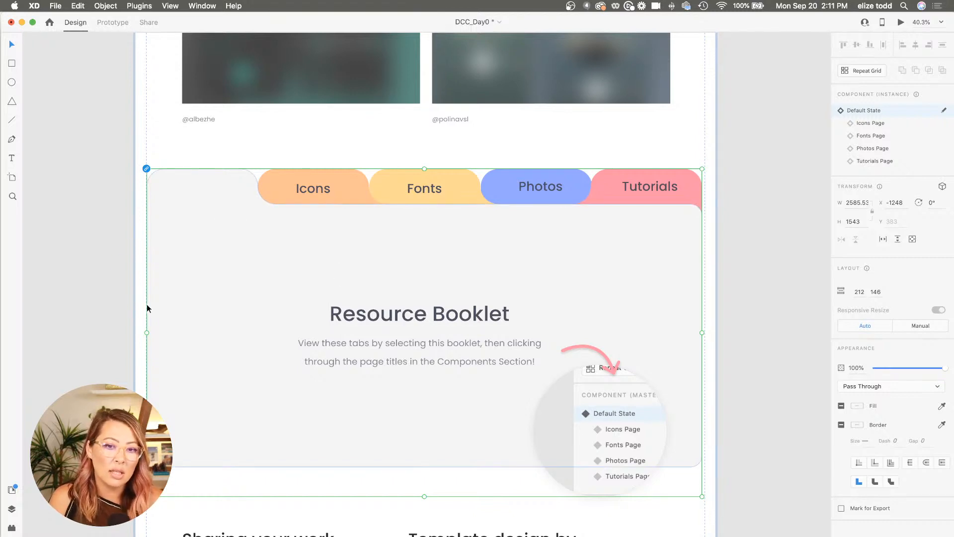
click(865, 124)
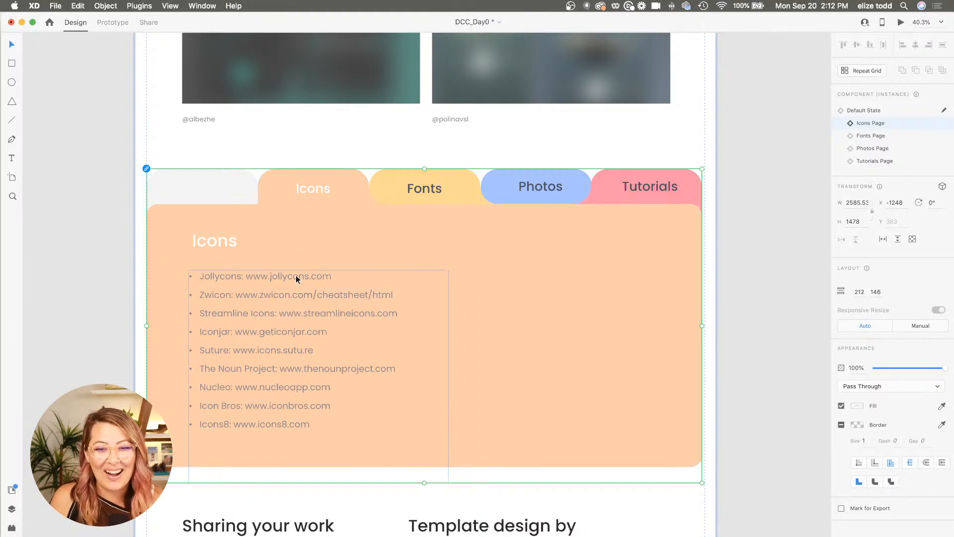
click(870, 136)
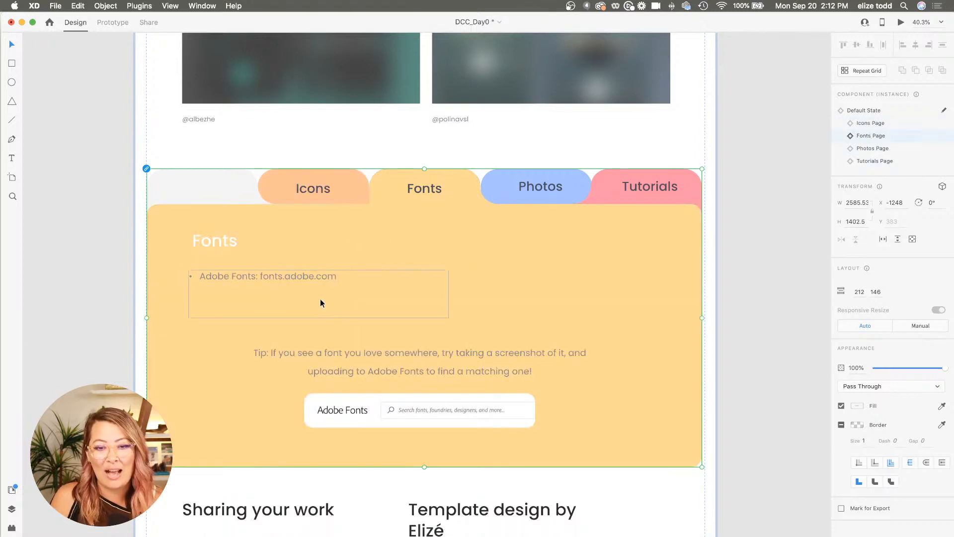
click(870, 149)
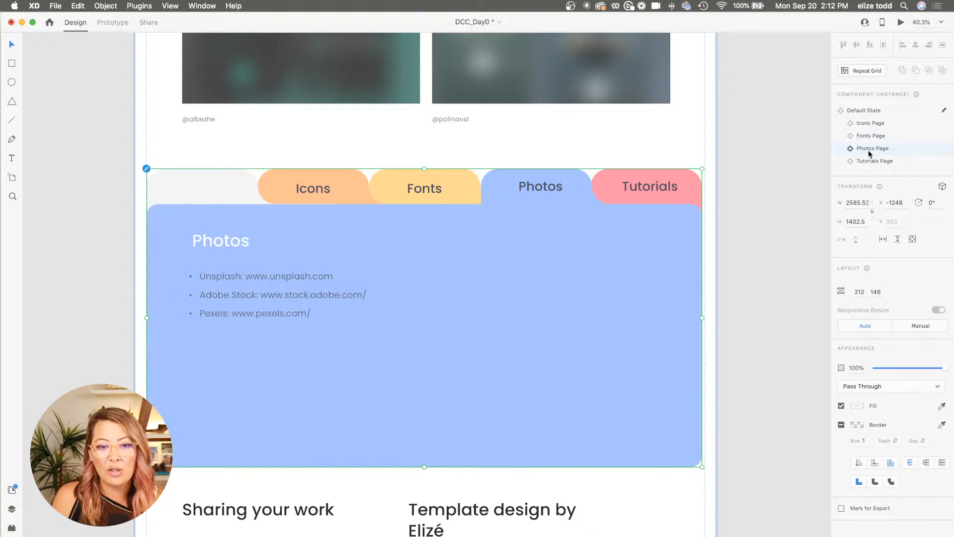
click(868, 162)
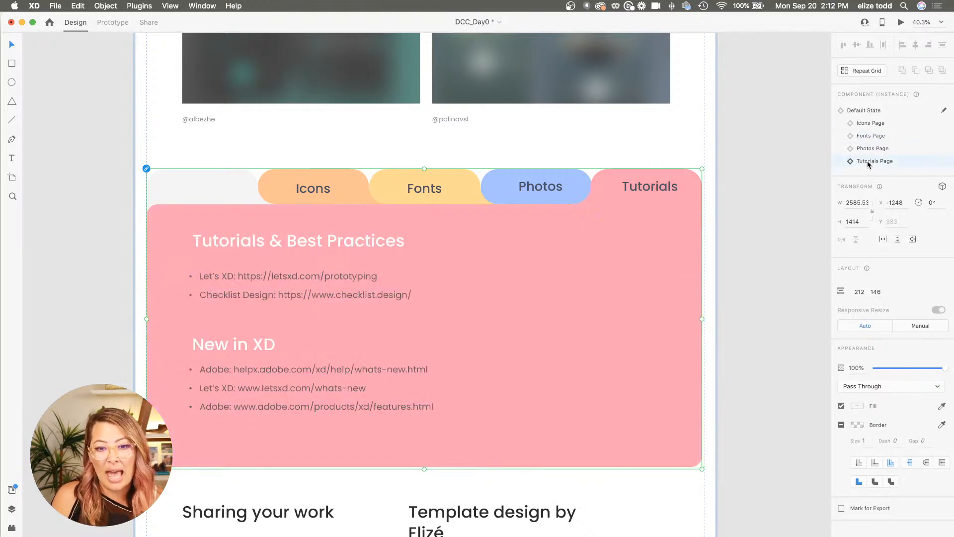
click(870, 112)
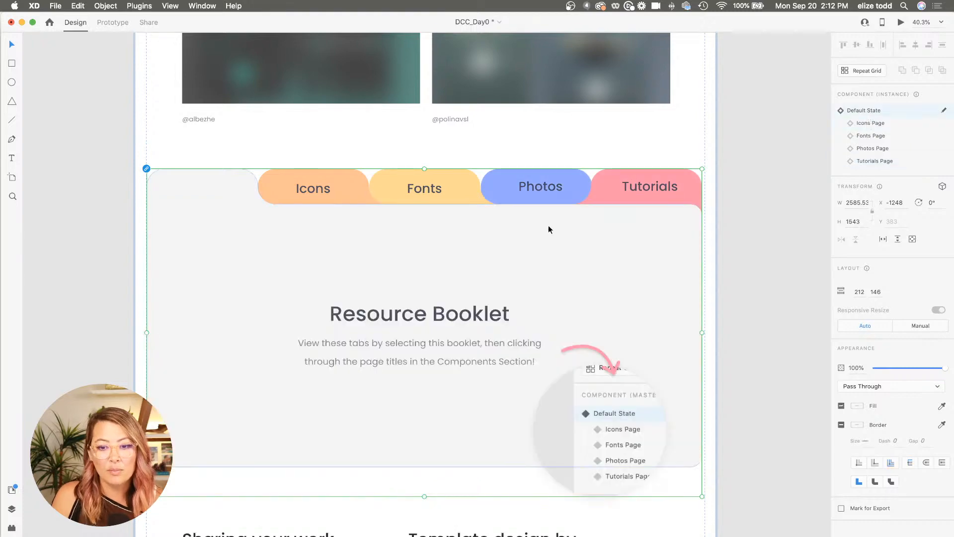
Add an iPhone 12, 12 Pro artboard and move it directly beneath the Practice artboard, aligned with its left edge
scroll(548, 227, down, 3)
scroll(549, 229, up, 1)
scroll(549, 229, right, 10)
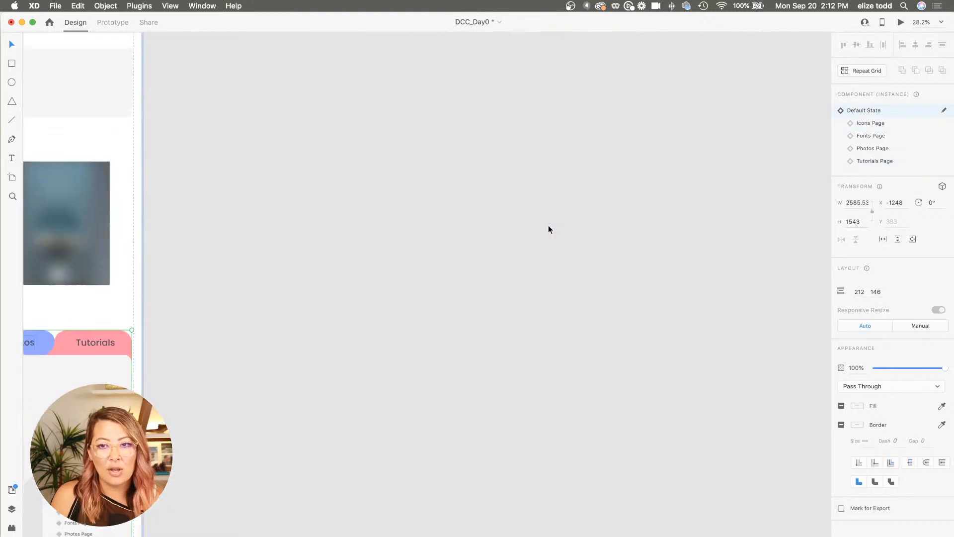
scroll(548, 227, up, 5)
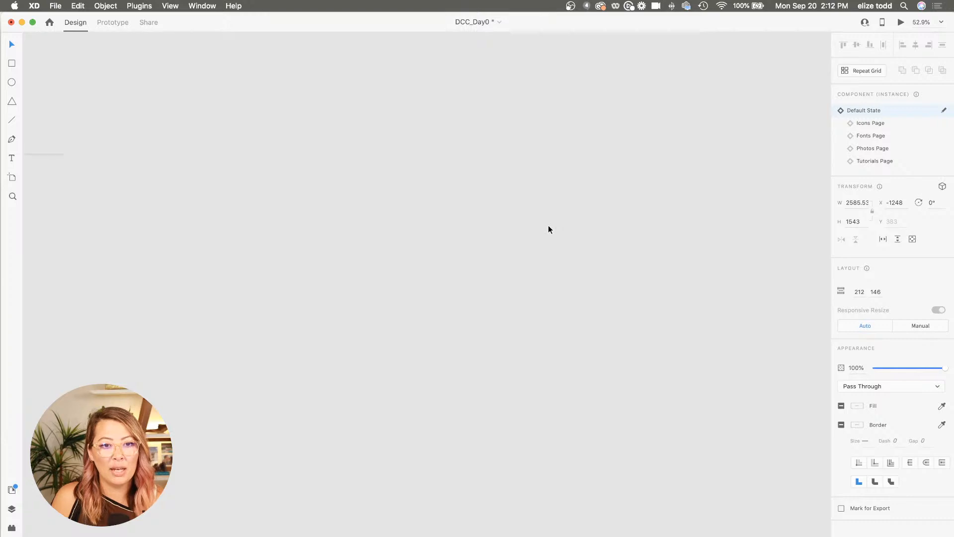
scroll(549, 229, left, 5)
scroll(549, 229, up, 1)
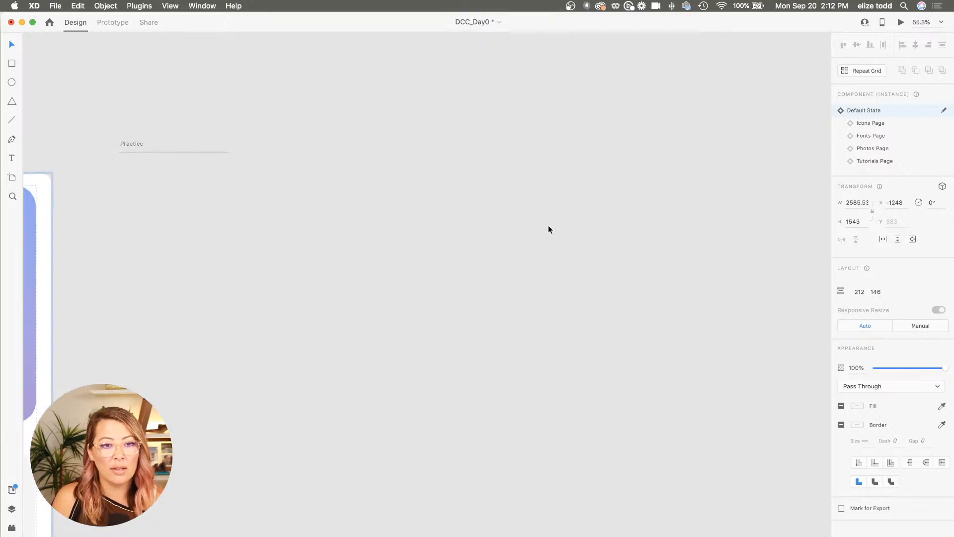
scroll(265, 210, left, 2)
scroll(265, 211, up, 2)
scroll(265, 211, left, 2)
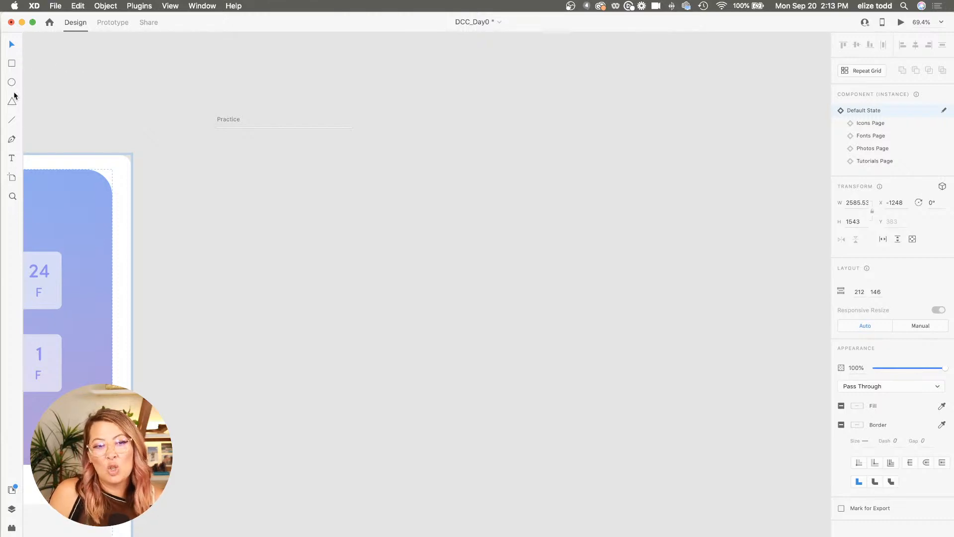
click(12, 179)
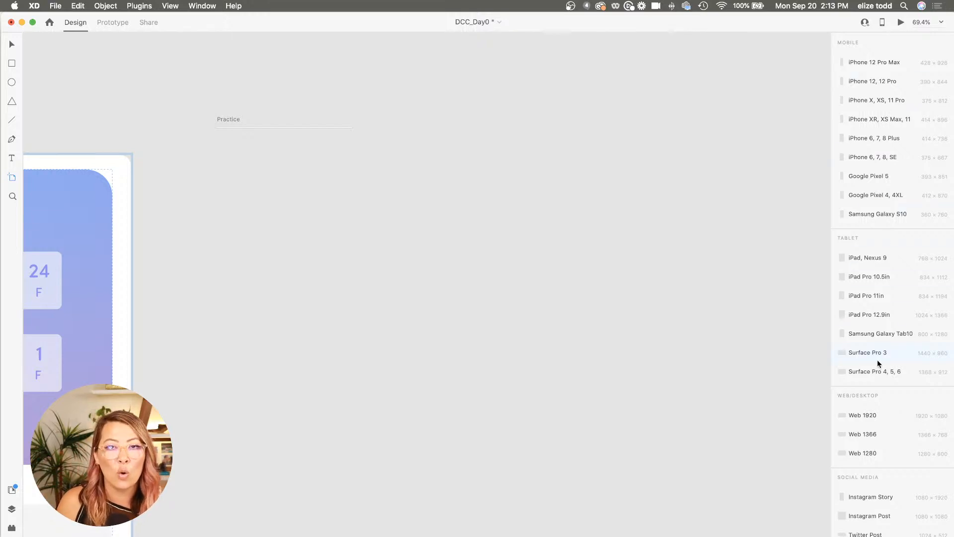
click(869, 82)
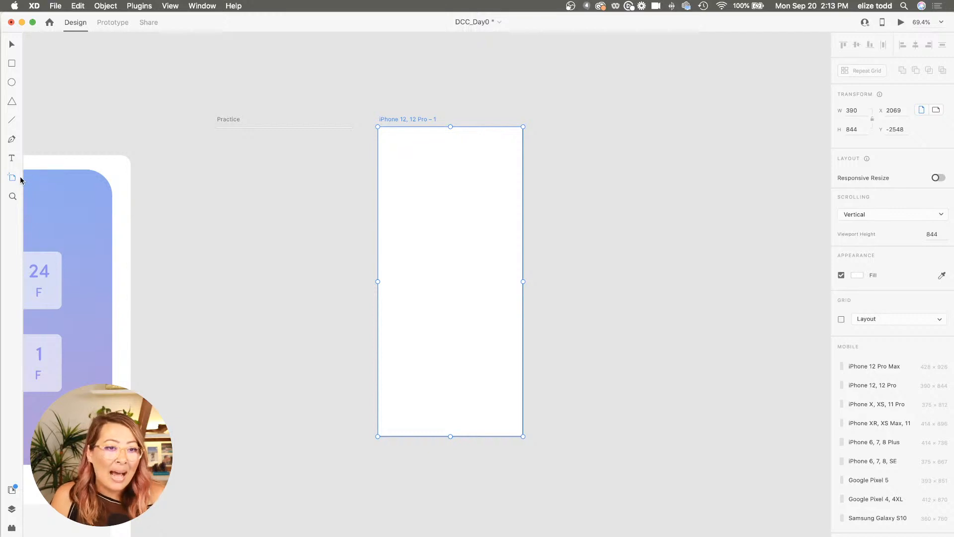
click(11, 46)
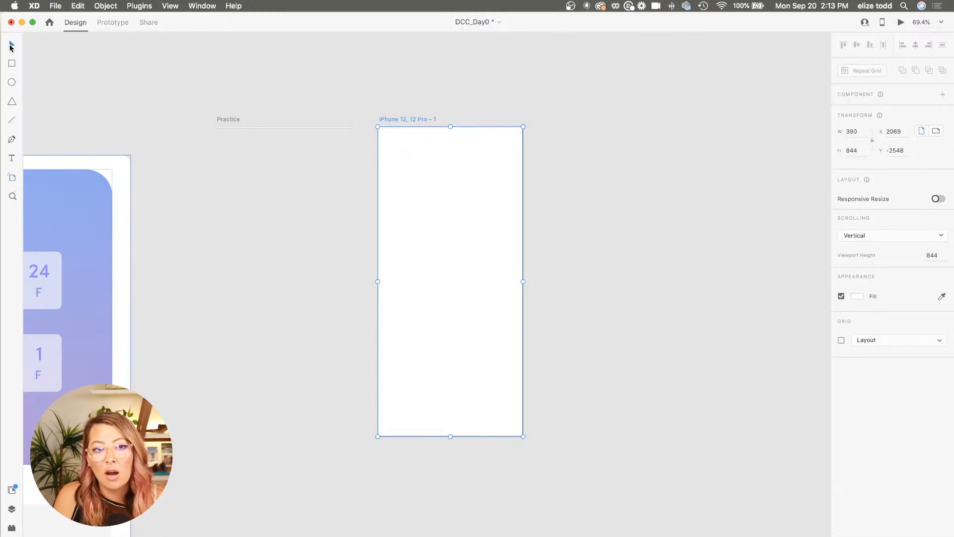
drag(408, 121, 245, 144)
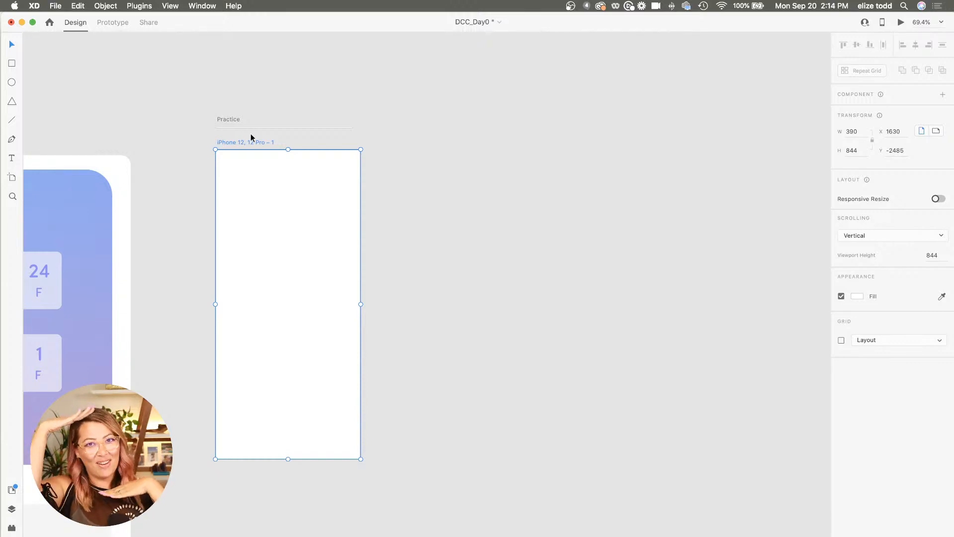
click(439, 149)
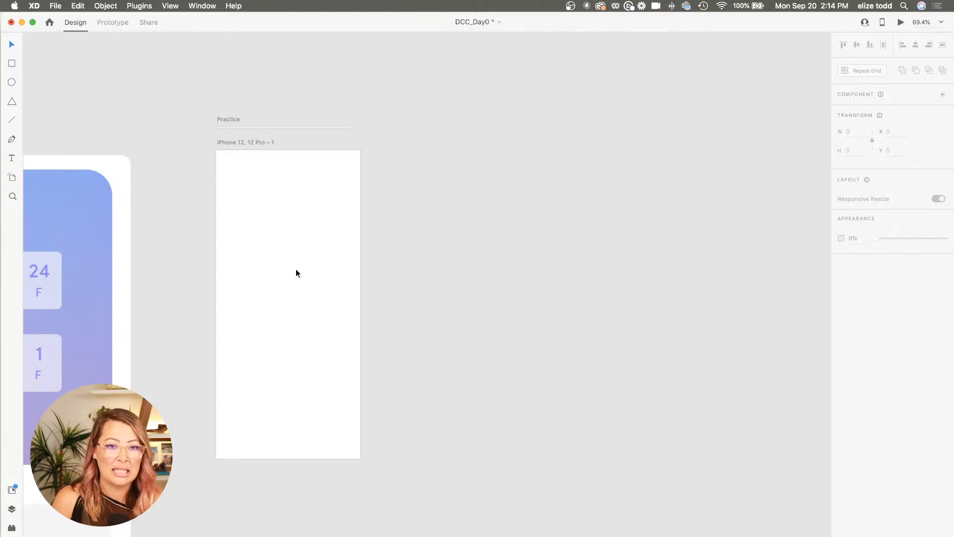
Add an area text box about 344 wide near the top of the iPhone artboard, reading "Find restaurants near you"
scroll(243, 180, up, 3)
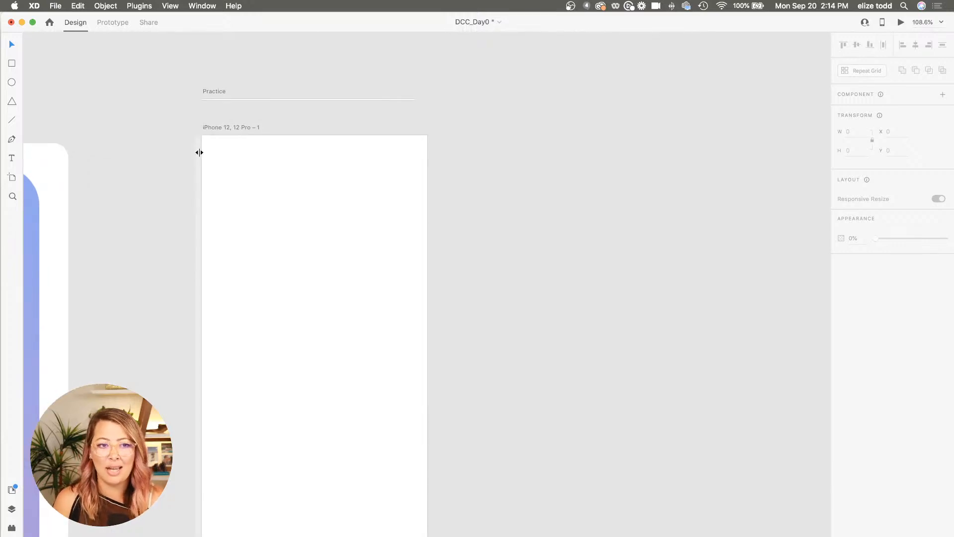
click(12, 158)
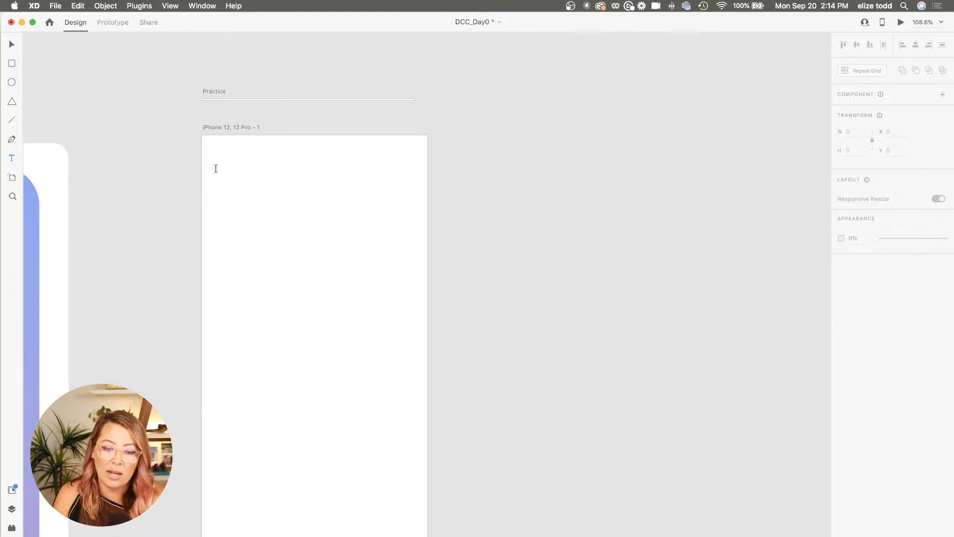
drag(215, 165, 414, 247)
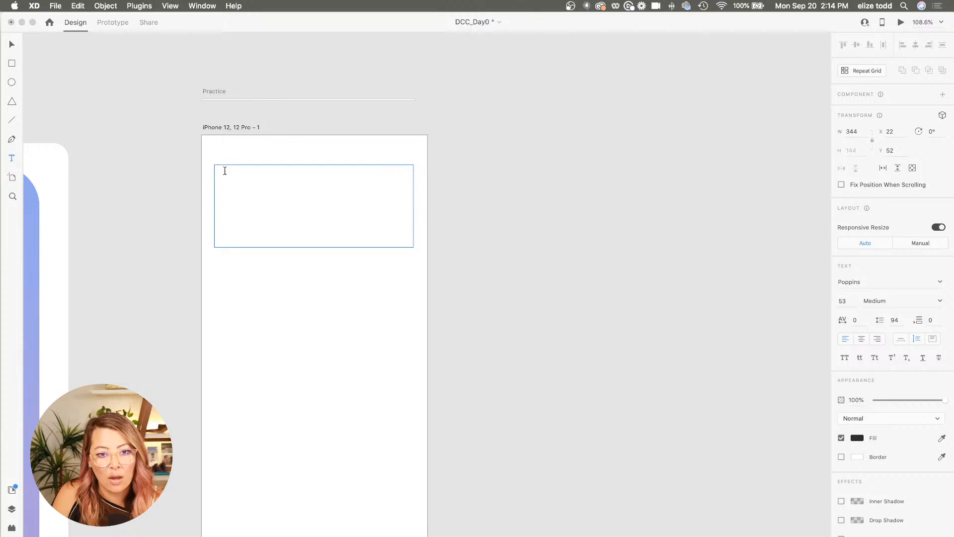
text(Fin)
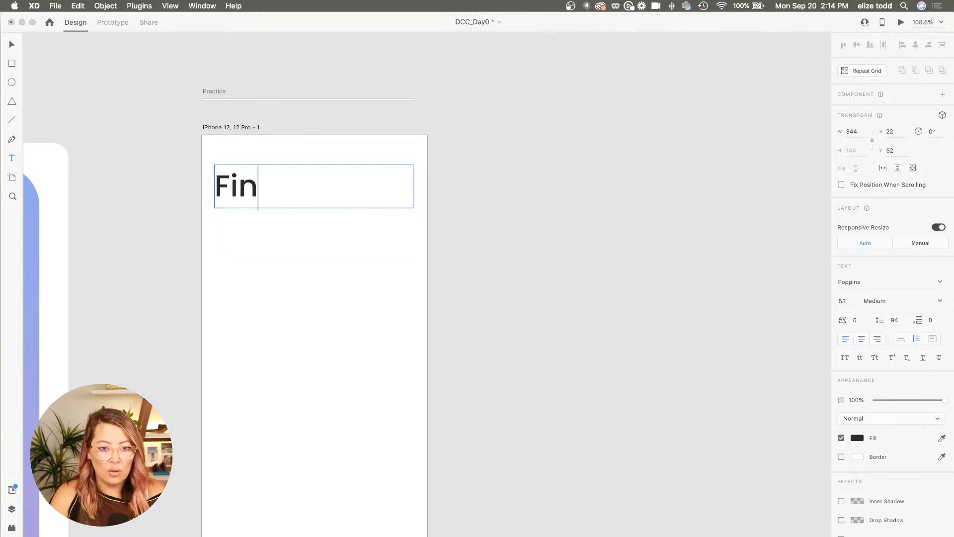
text(d r)
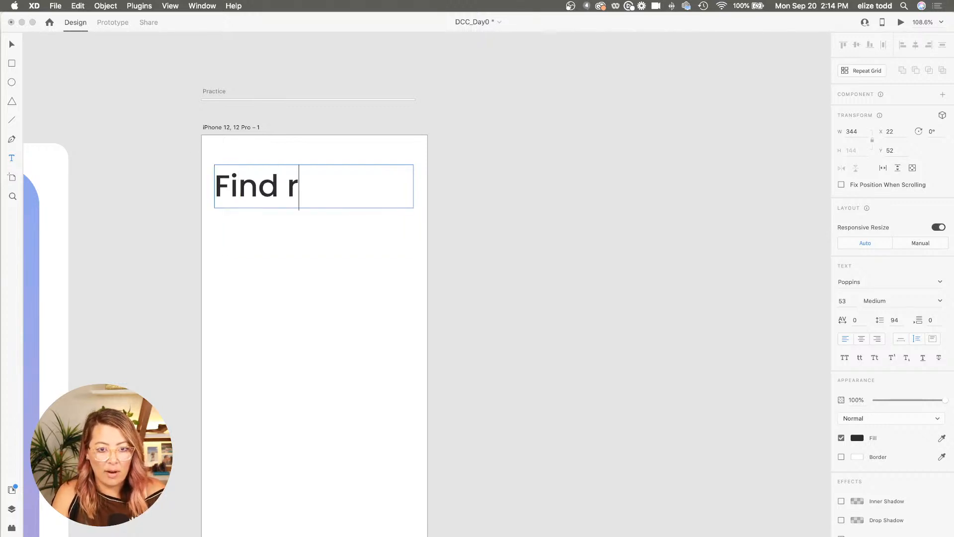
text(estaurants near you)
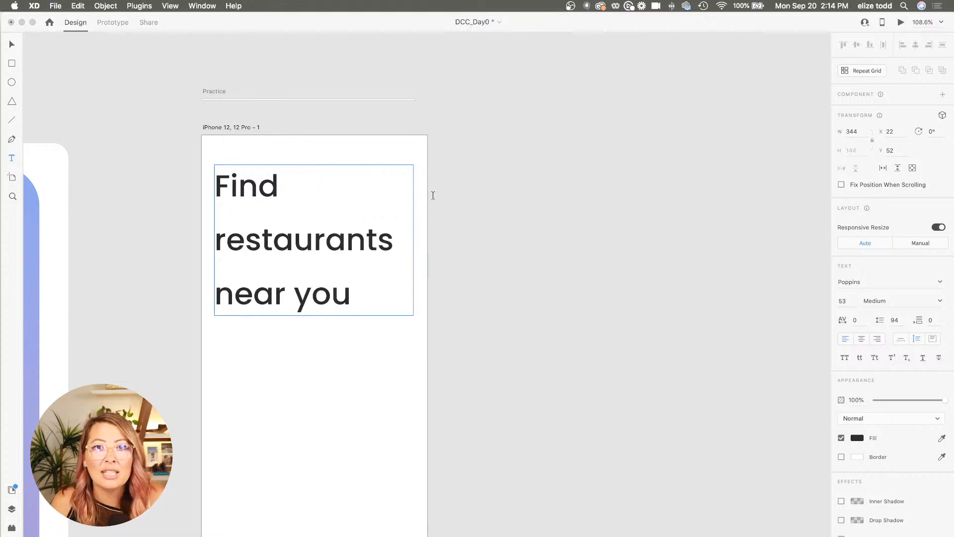
key(Escape)
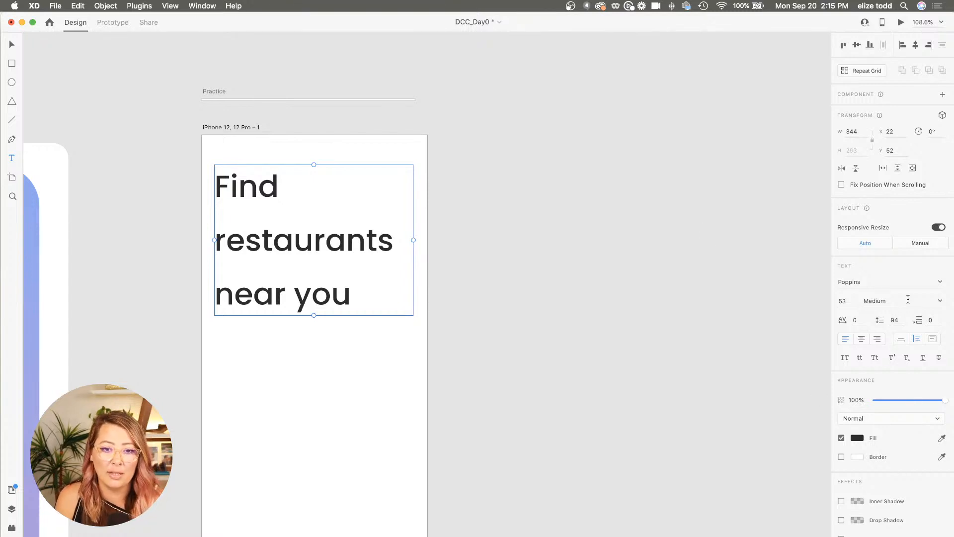
Examine the heading's font family, weight, size and fill colour options
click(940, 282)
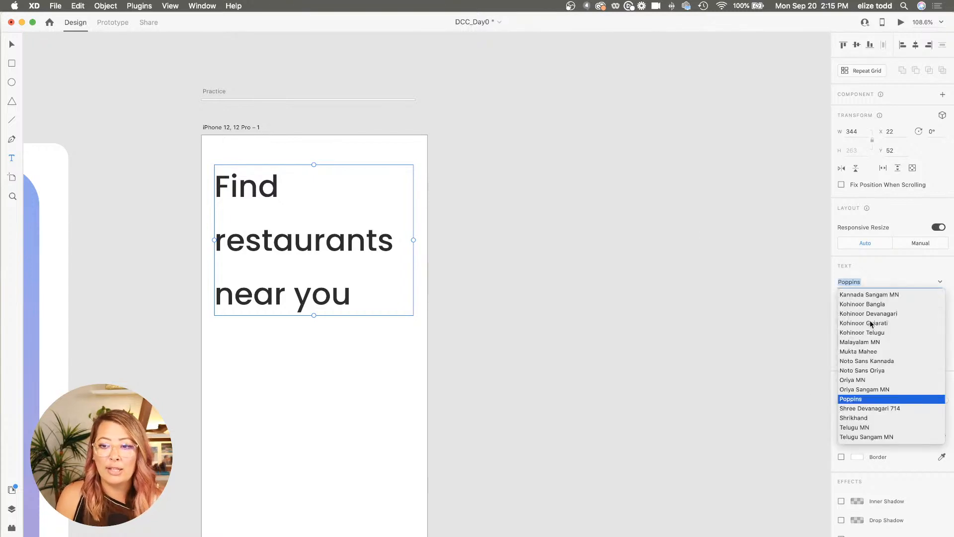
click(861, 362)
key(super+c)
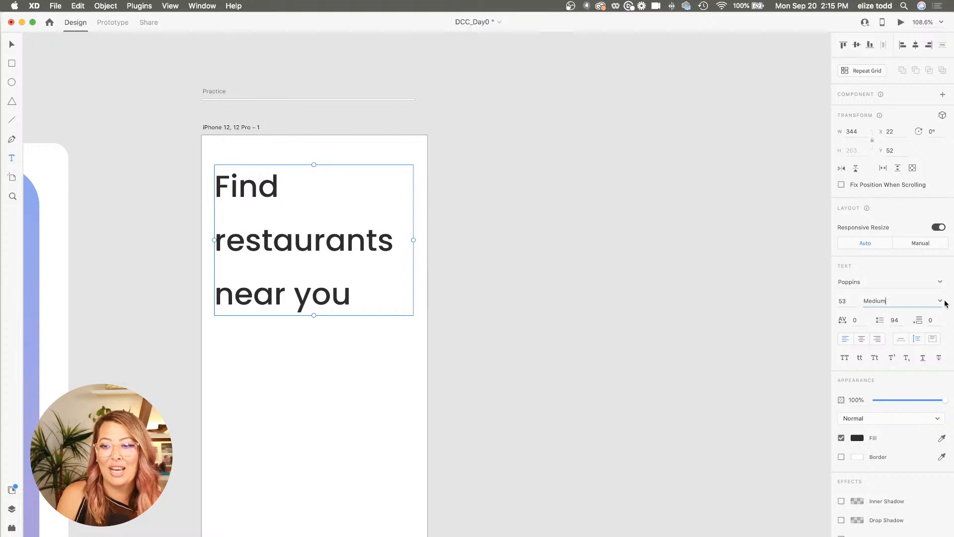
click(944, 303)
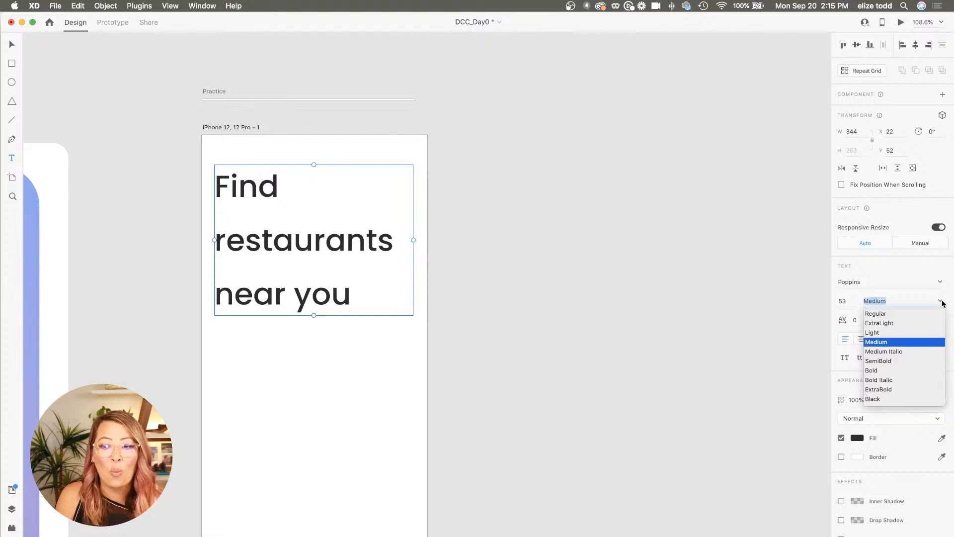
click(883, 342)
click(843, 300)
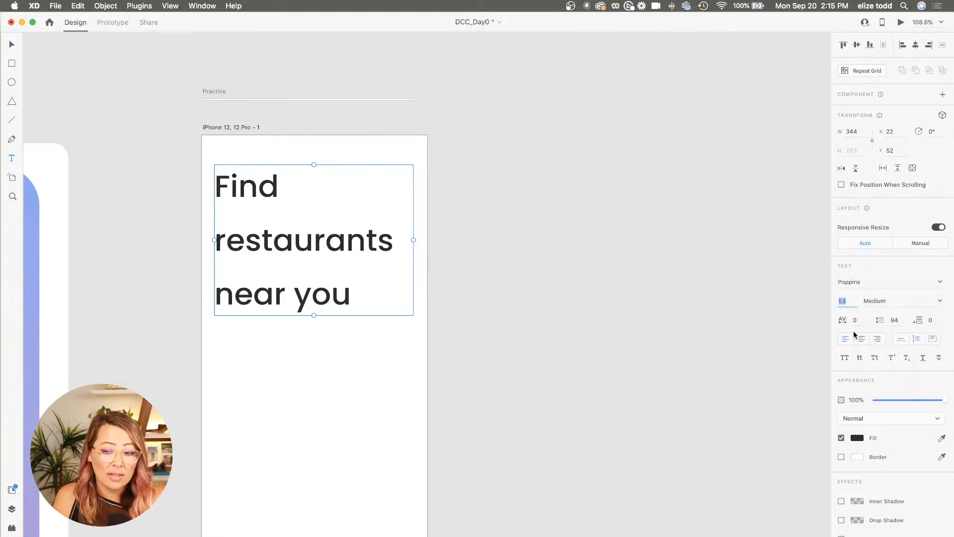
click(856, 438)
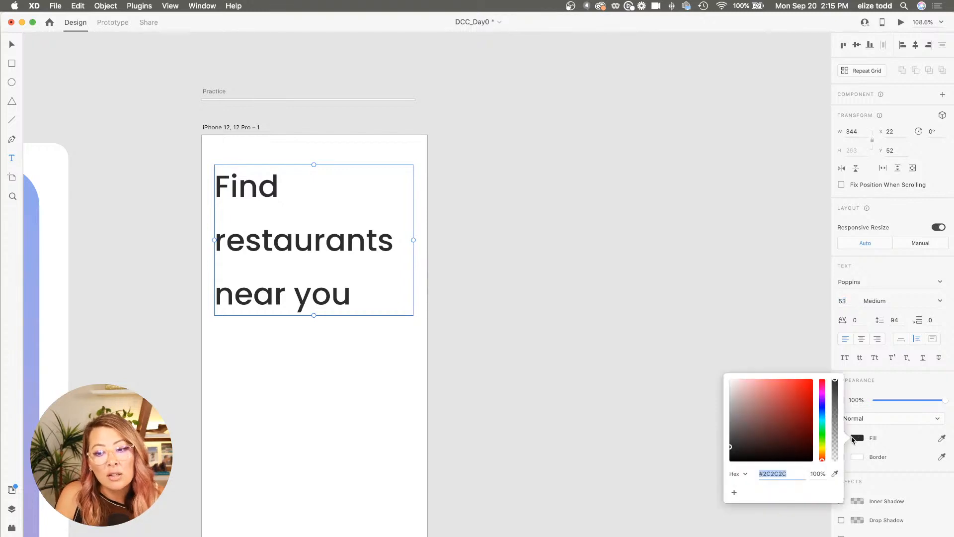
click(884, 271)
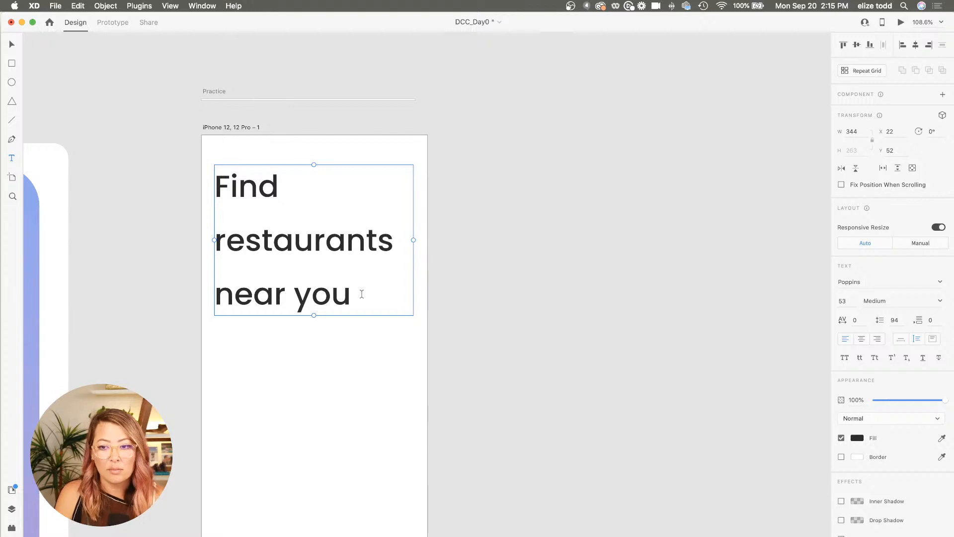
Set the heading's font size to 24 and its weight to Black
click(850, 300)
text(24)
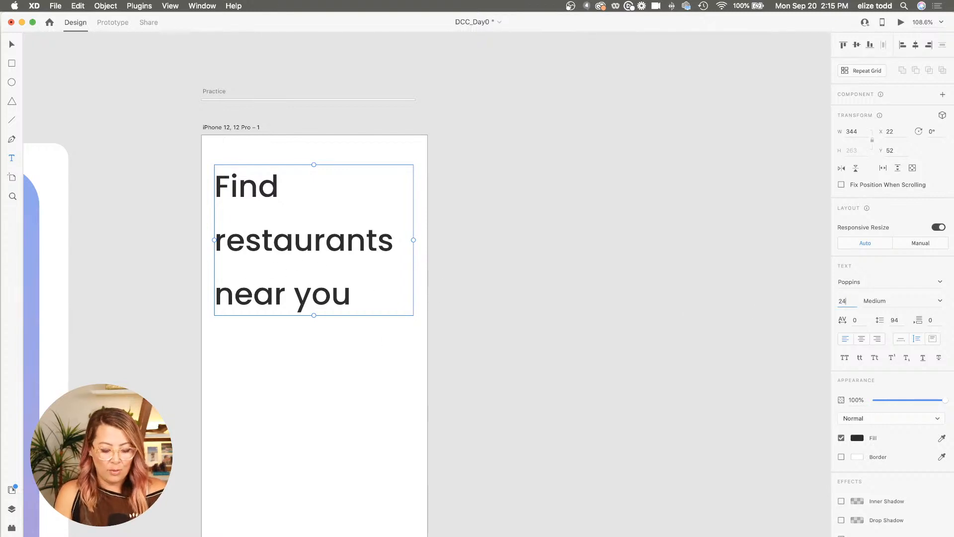
key(Return)
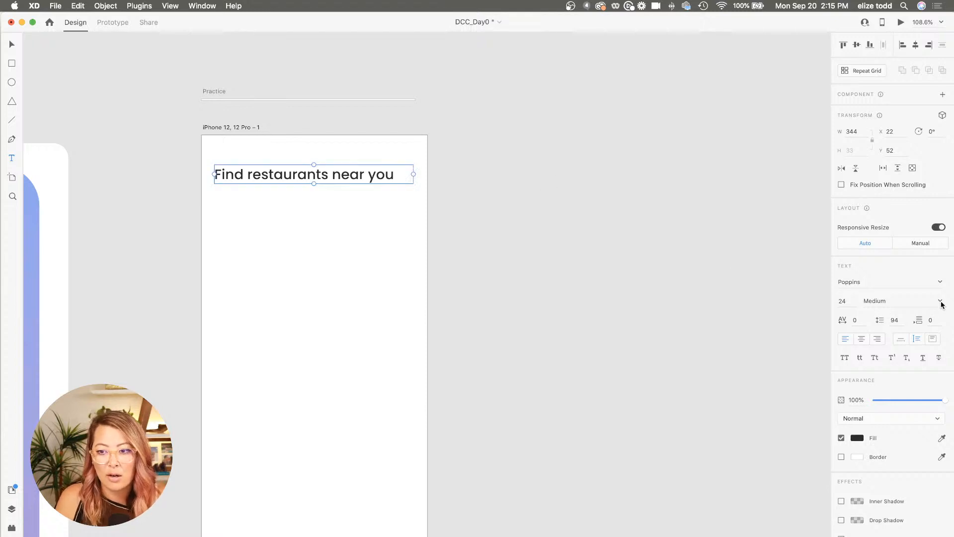
click(941, 301)
click(897, 396)
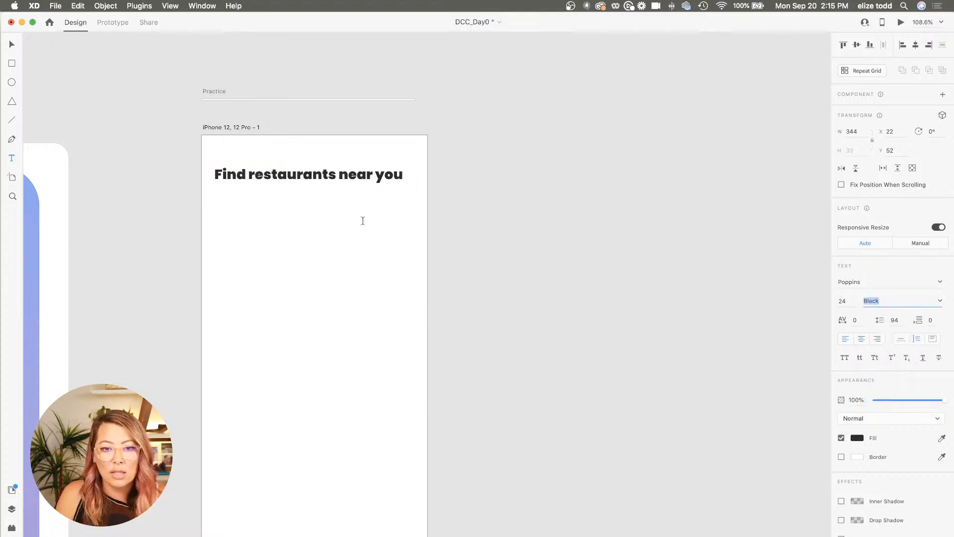
Move the heading slightly down and left to about X 18, Y 65 on the iPhone artboard
key(super+2)
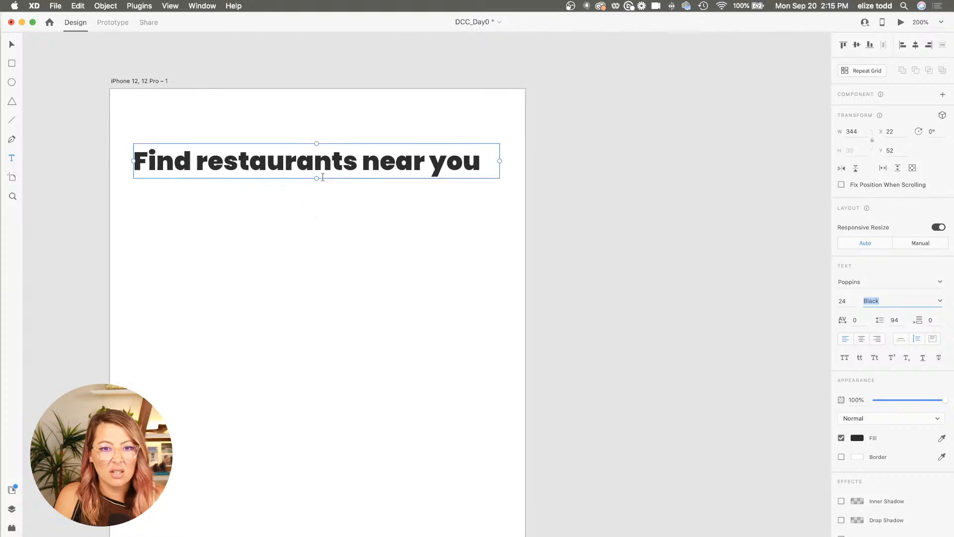
text(v)
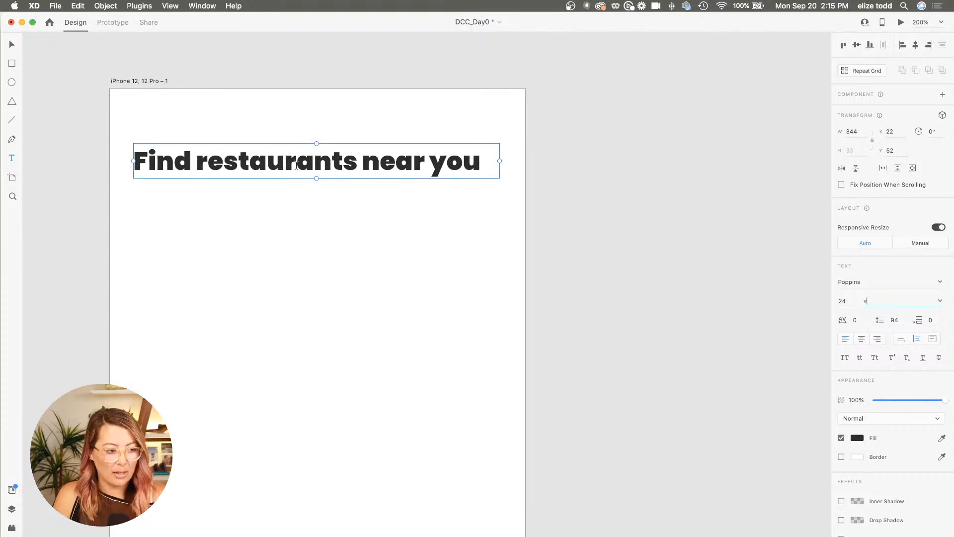
click(11, 47)
mouse_move(264, 160)
mouse_down()
mouse_move(268, 188)
mouse_move(259, 175)
mouse_up()
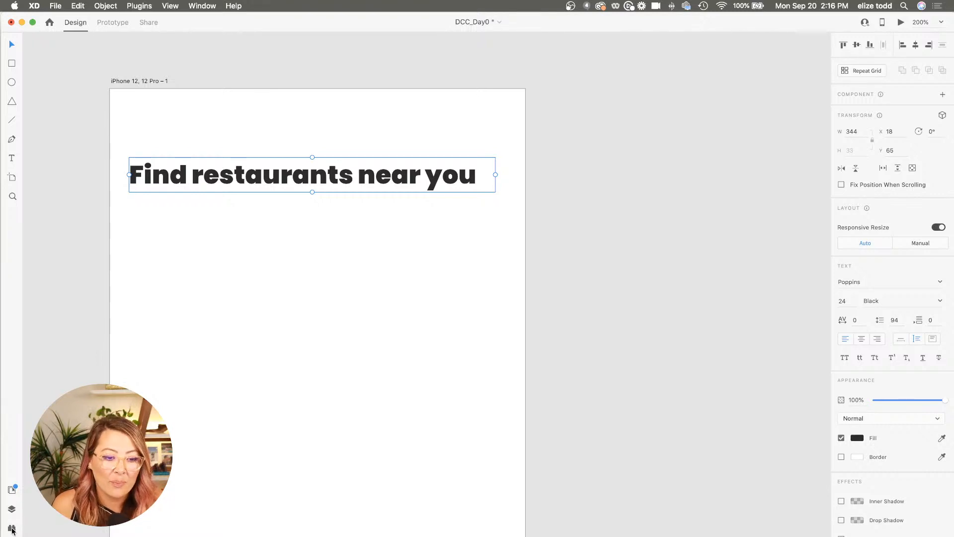
Save the heading's formatting as a character style in the document assets and name it H1
click(12, 490)
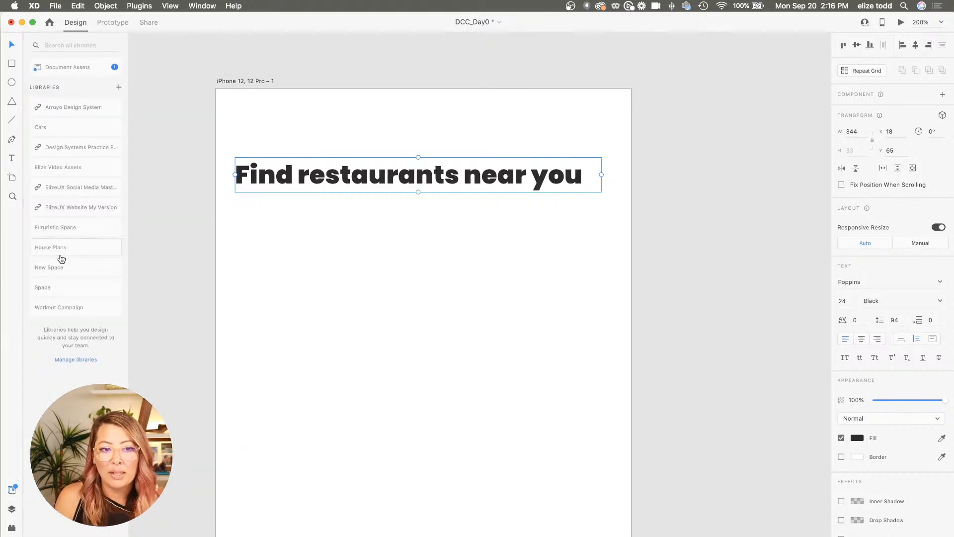
click(70, 72)
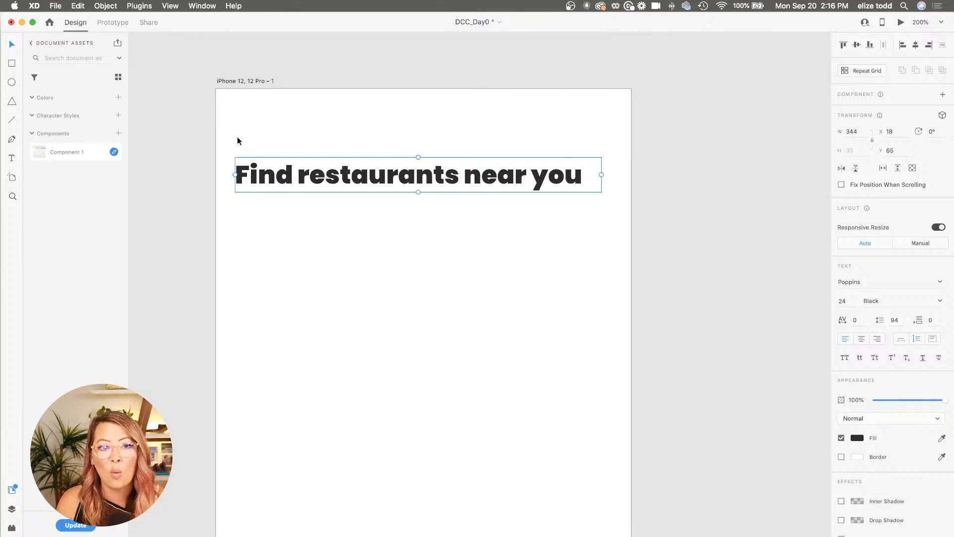
click(467, 235)
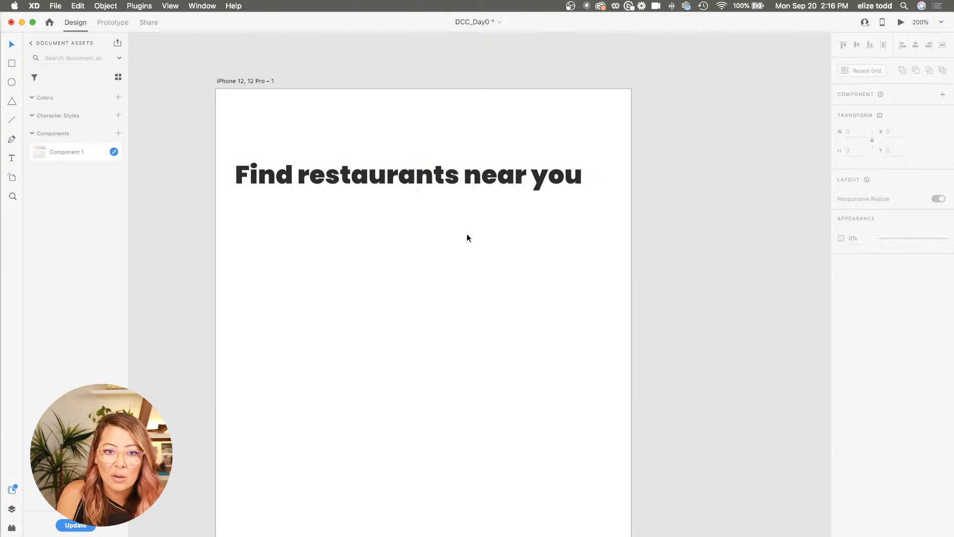
click(343, 175)
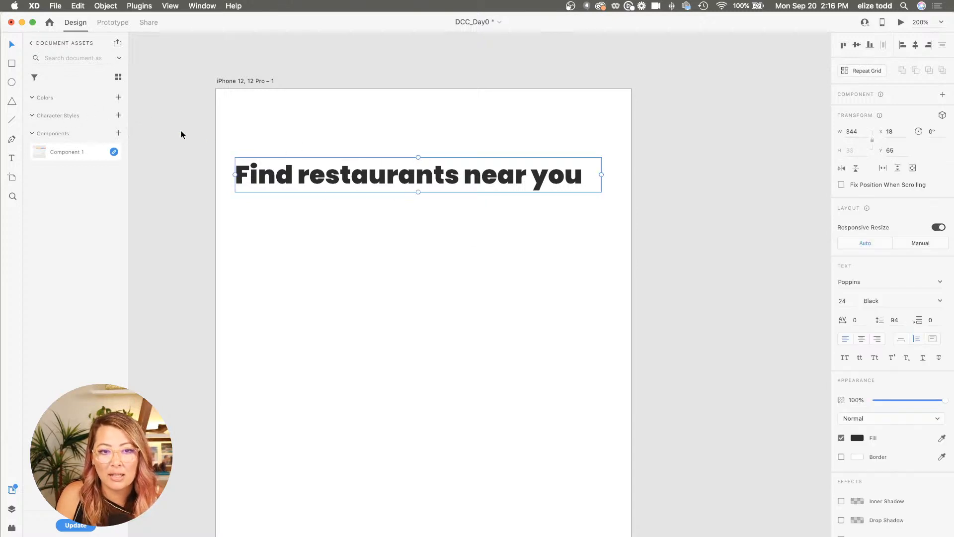
click(119, 115)
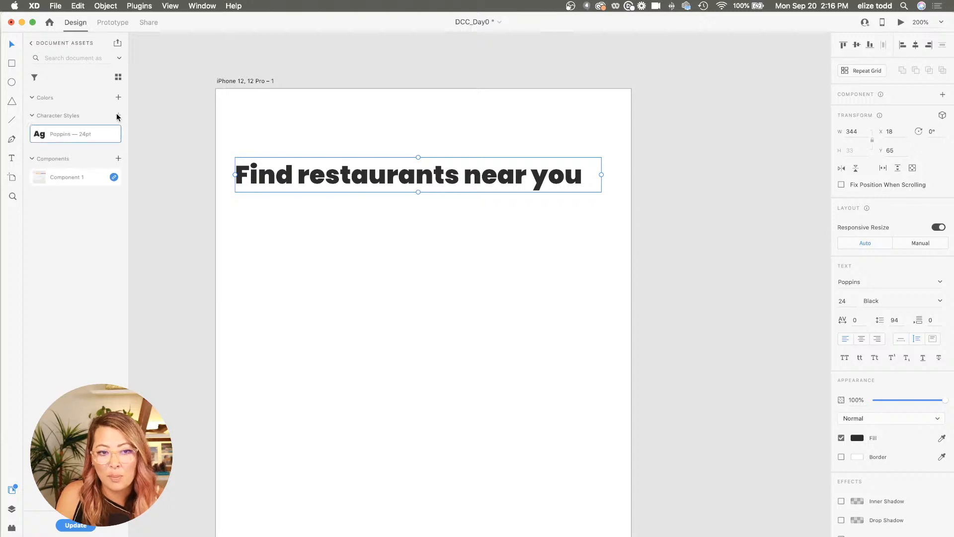
double_click(70, 135)
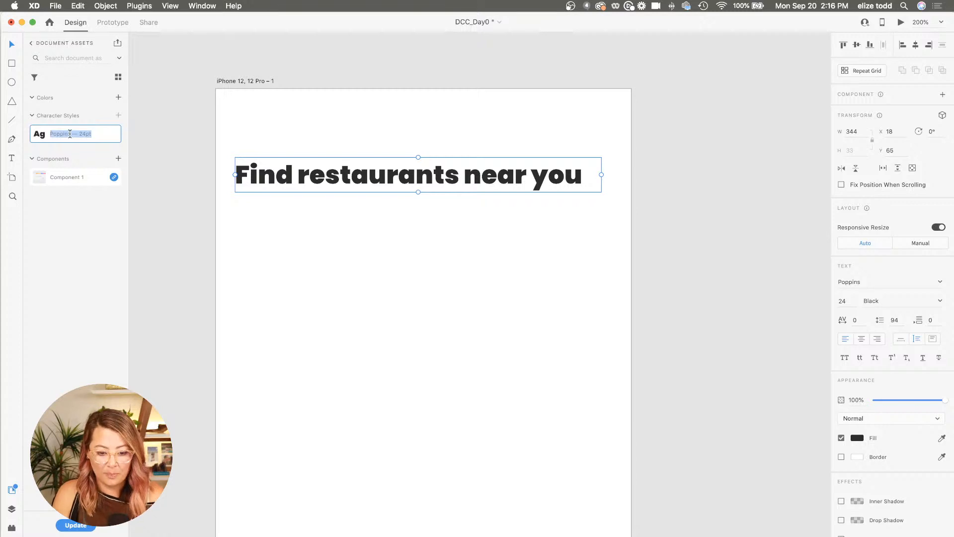
text(H1)
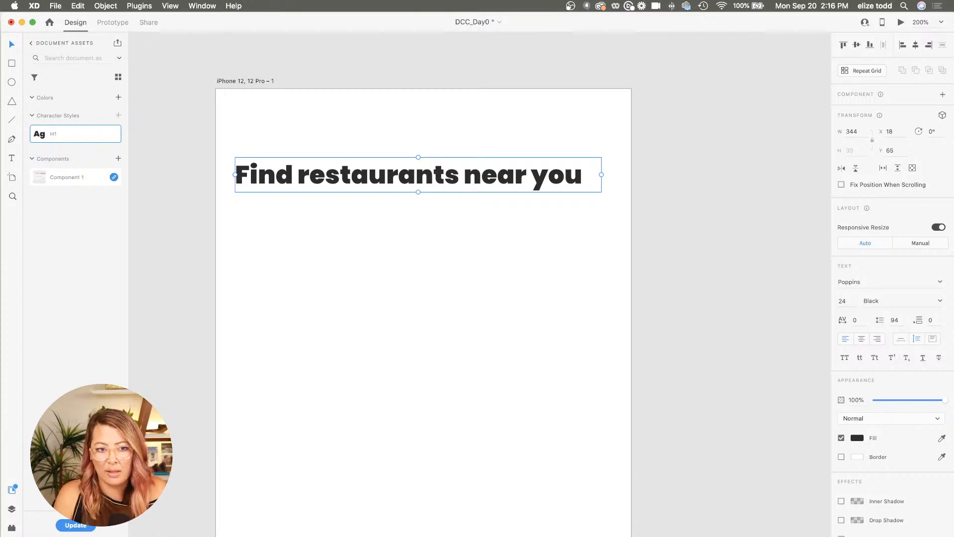
click(445, 255)
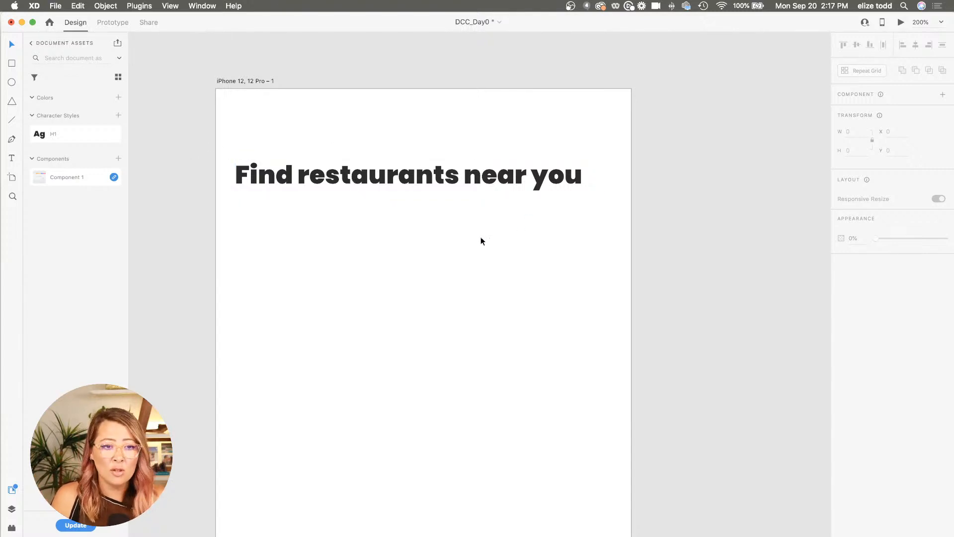
Draw a rectangle about 311 by 211 below the heading, try shifting it slightly, and delete it
scroll(384, 236, down, 3)
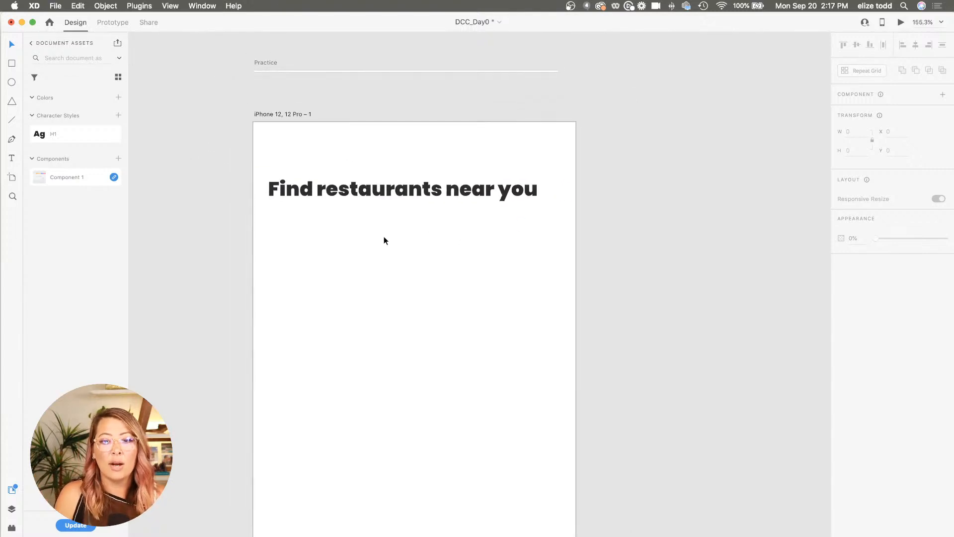
scroll(384, 237, down, 2)
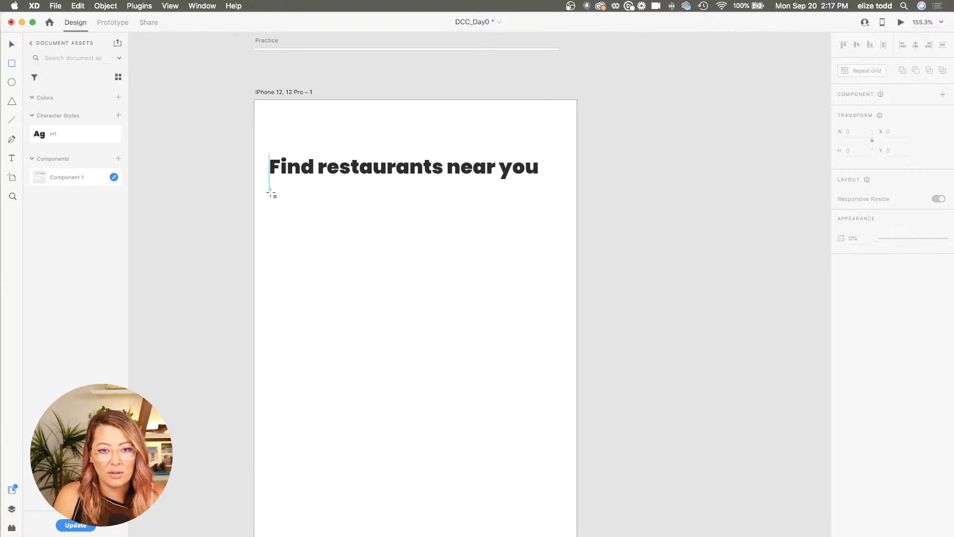
mouse_move(269, 192)
mouse_down()
mouse_move(537, 417)
mouse_move(526, 365)
mouse_up()
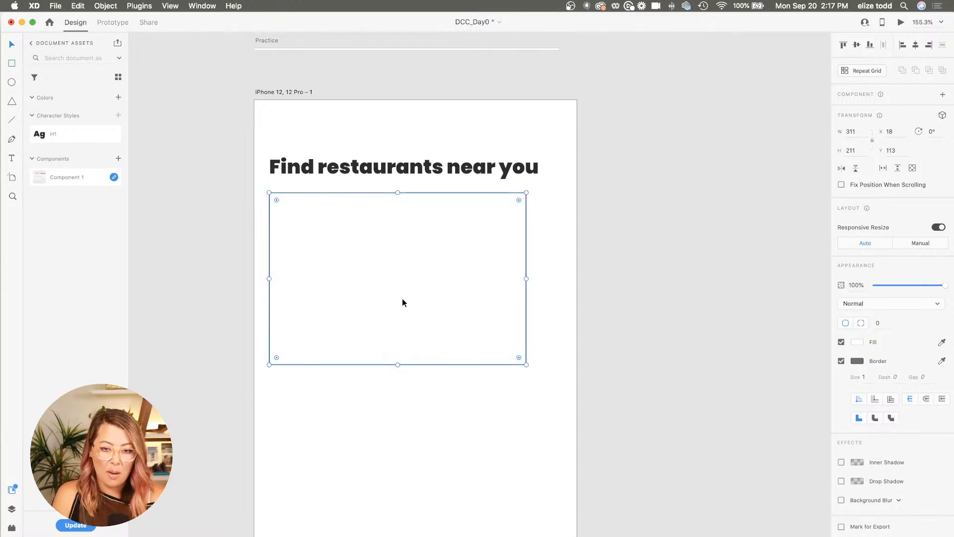
drag(403, 299, 410, 301)
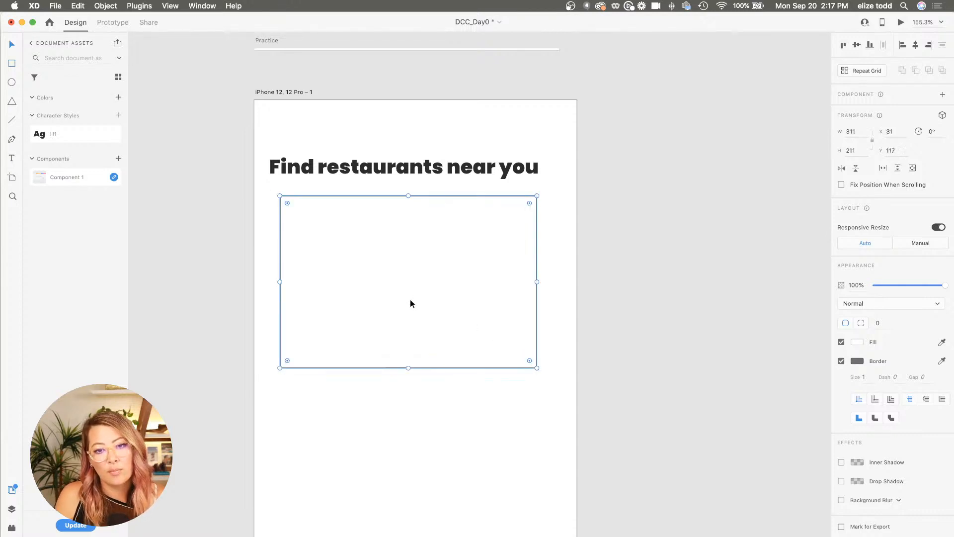
scroll(342, 444, up, 2)
double_click(342, 444)
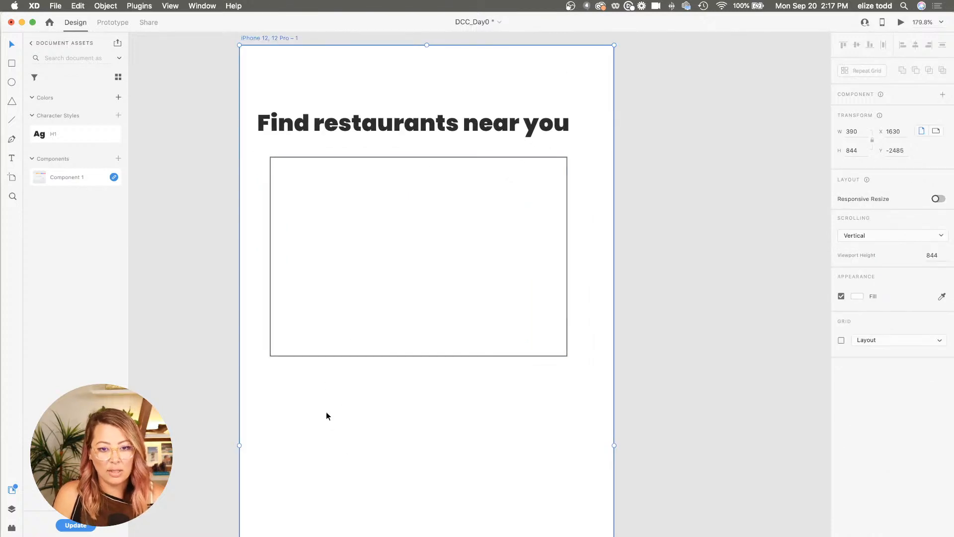
click(315, 279)
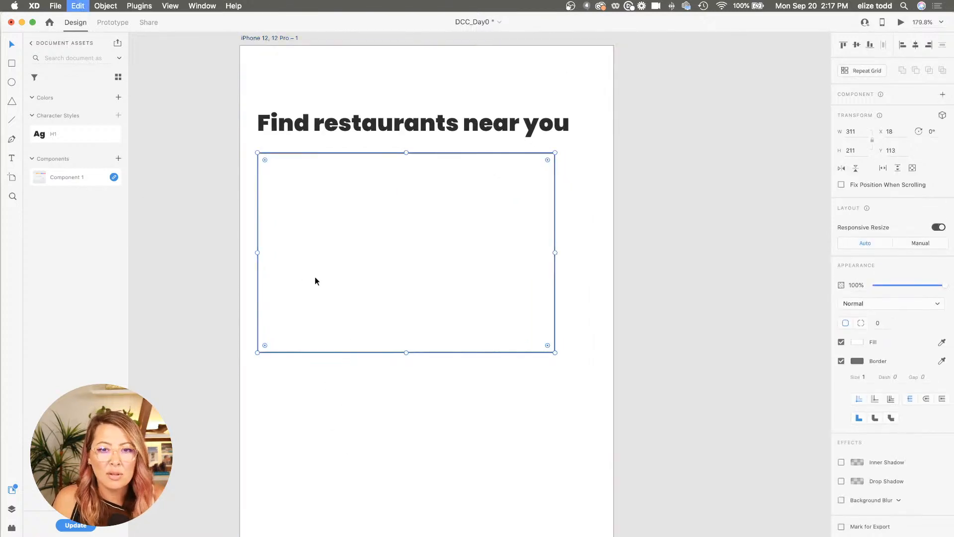
key(Delete)
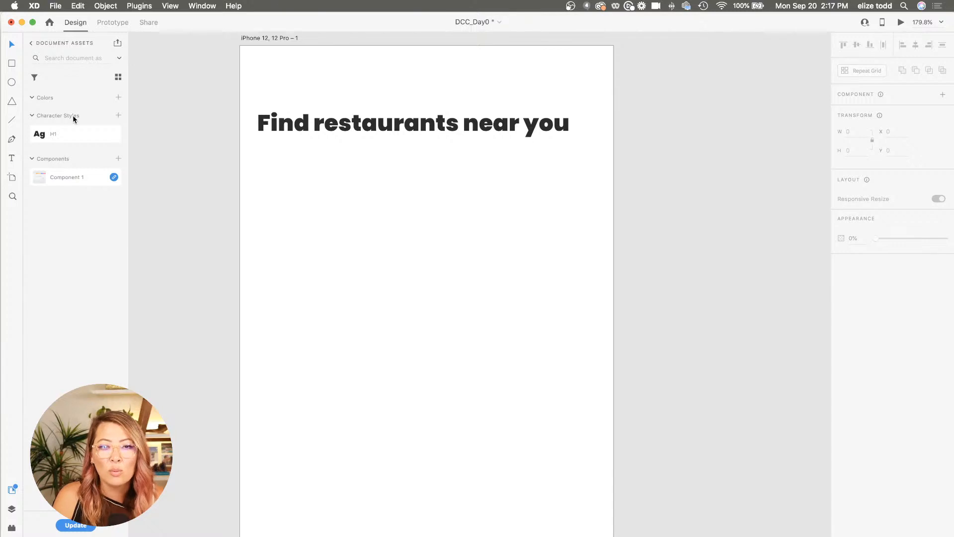
Draw a rectangle about 294 by 183 below the heading and move it up to about Y 121
click(11, 65)
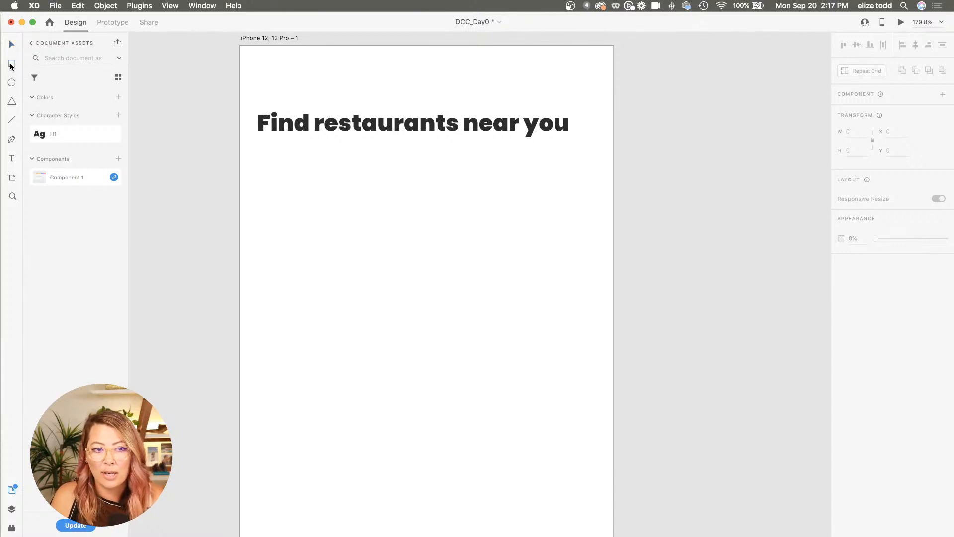
mouse_move(279, 172)
mouse_down()
mouse_move(428, 290)
mouse_move(547, 341)
mouse_move(570, 339)
mouse_move(560, 344)
mouse_up()
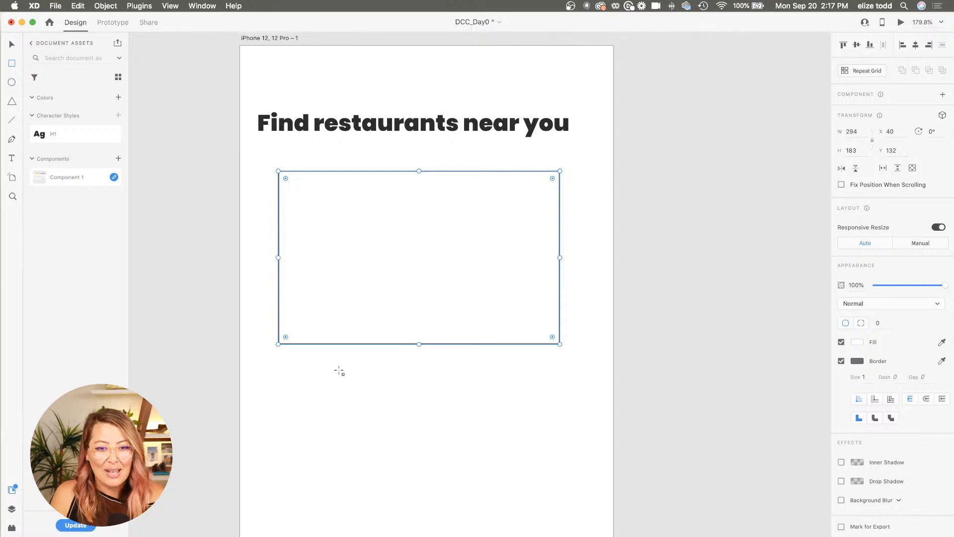
key(v)
mouse_move(358, 293)
mouse_down()
mouse_move(357, 266)
mouse_move(358, 286)
mouse_up()
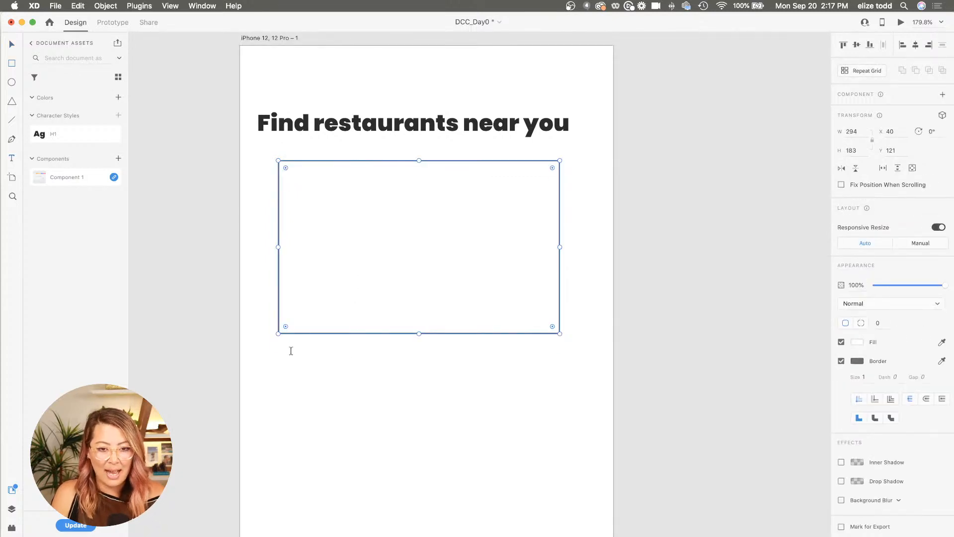
Add the text "Restaurant Hankies!" directly below the rectangle
key(t)
click(292, 348)
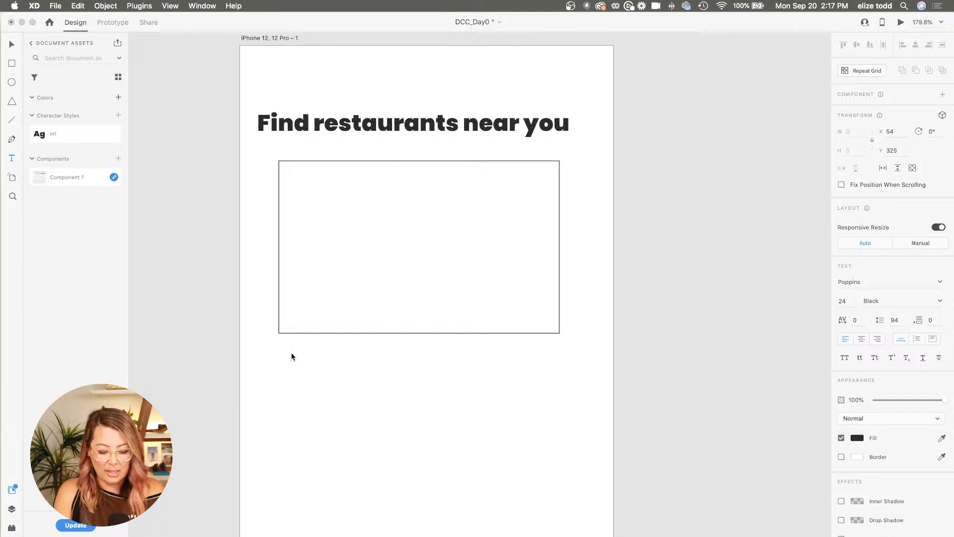
text(Restaurant Hanku)
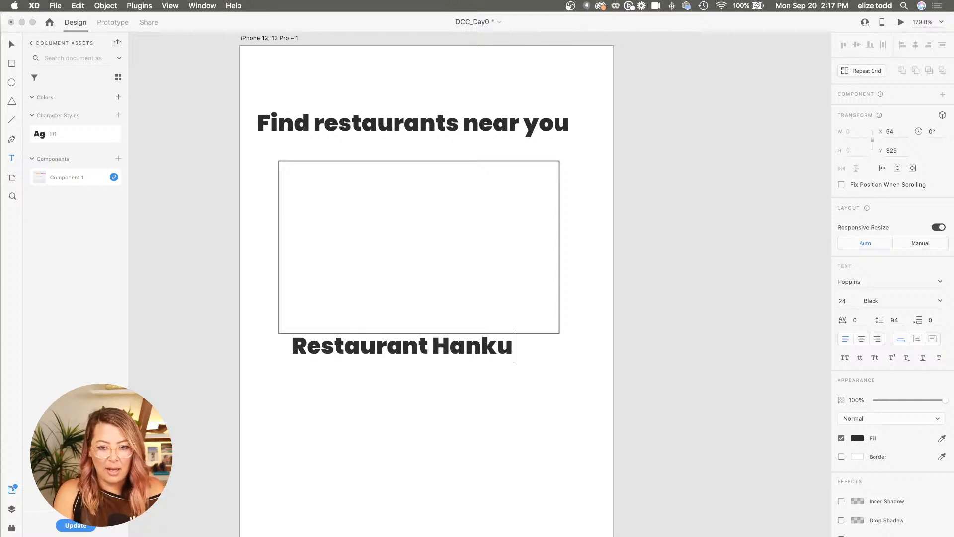
key(BackSpace)
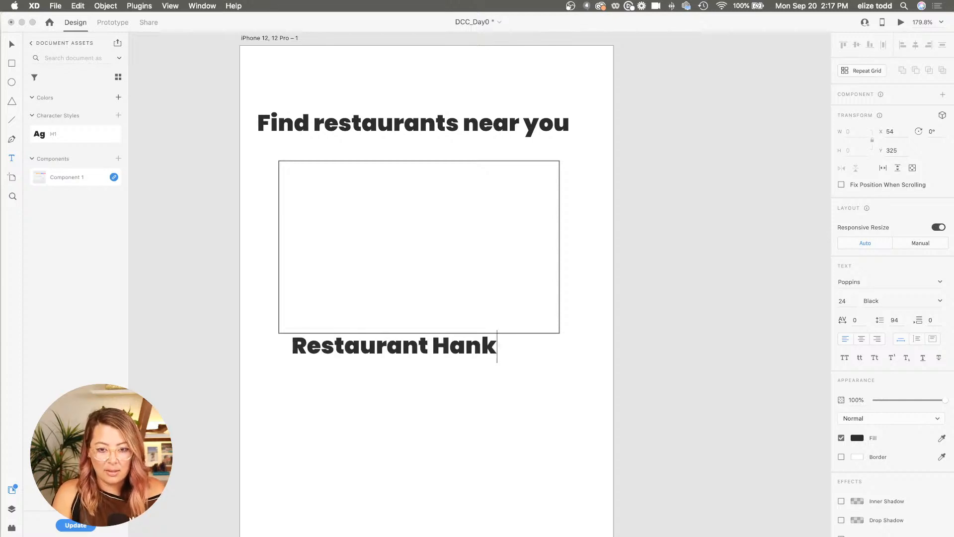
text(e)
key(BackSpace)
text(ies!)
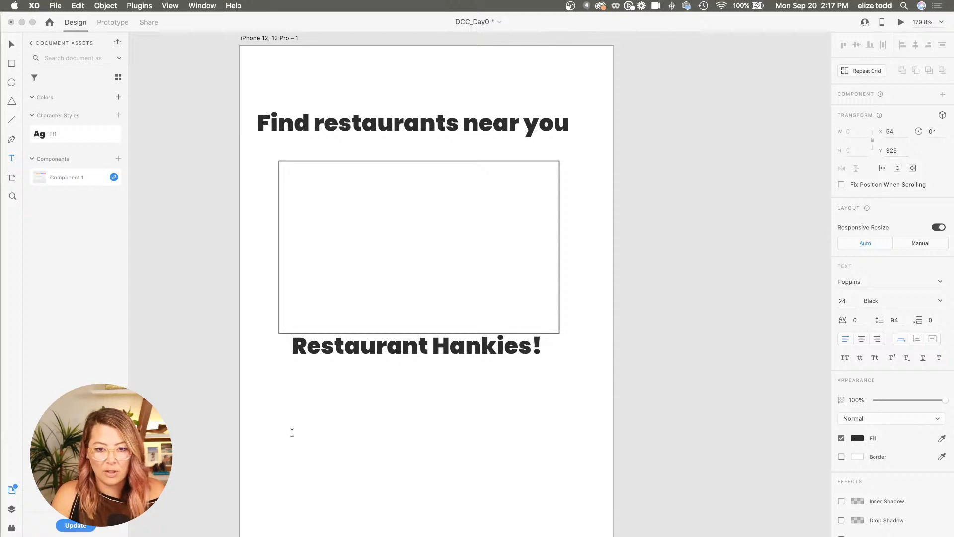
key(Escape)
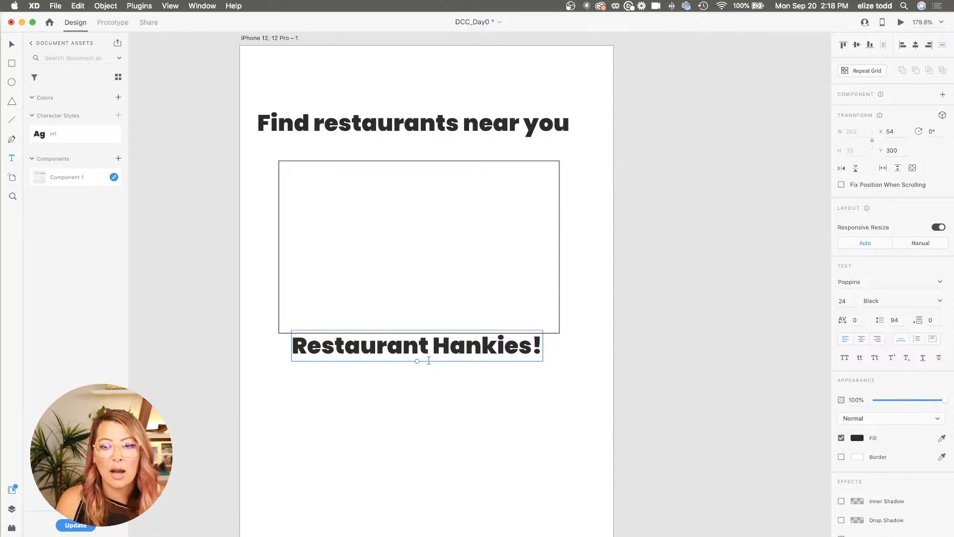
Set the restaurant name's font size to 15 and align it with the rectangle's left edge at X 40
double_click(843, 300)
text(1)
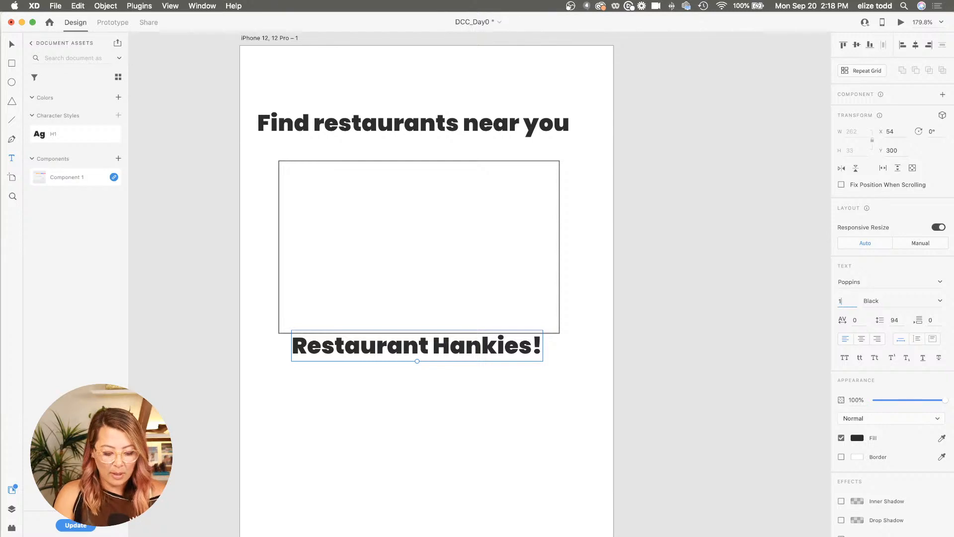
text(5)
key(Return)
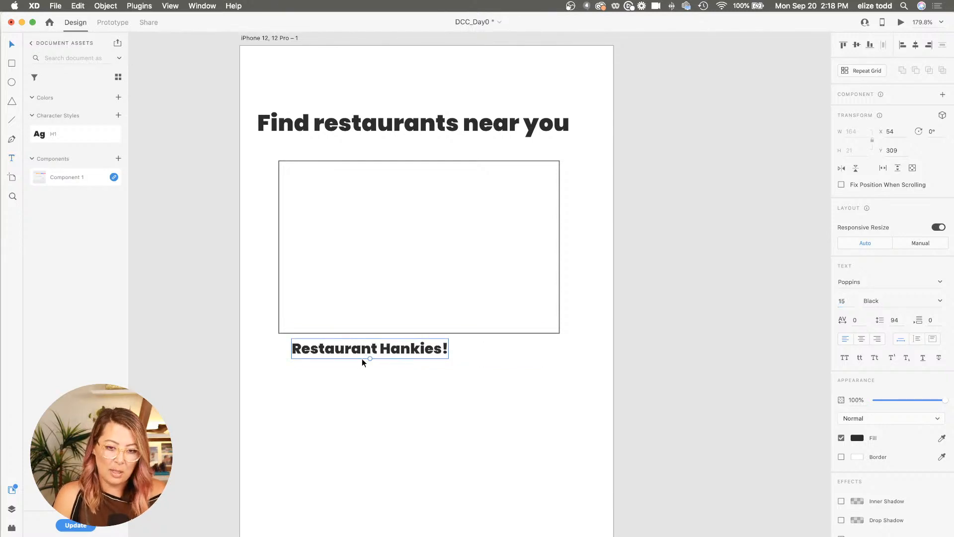
mouse_move(357, 348)
mouse_down()
mouse_move(334, 348)
mouse_move(344, 348)
mouse_up()
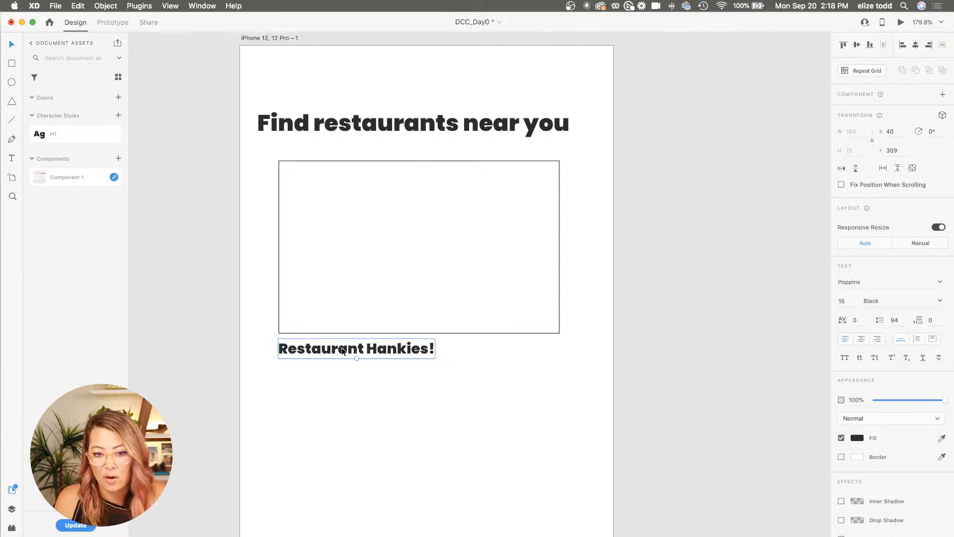
Change the restaurant name's weight to Medium and nudge the text up to Y 308
click(940, 300)
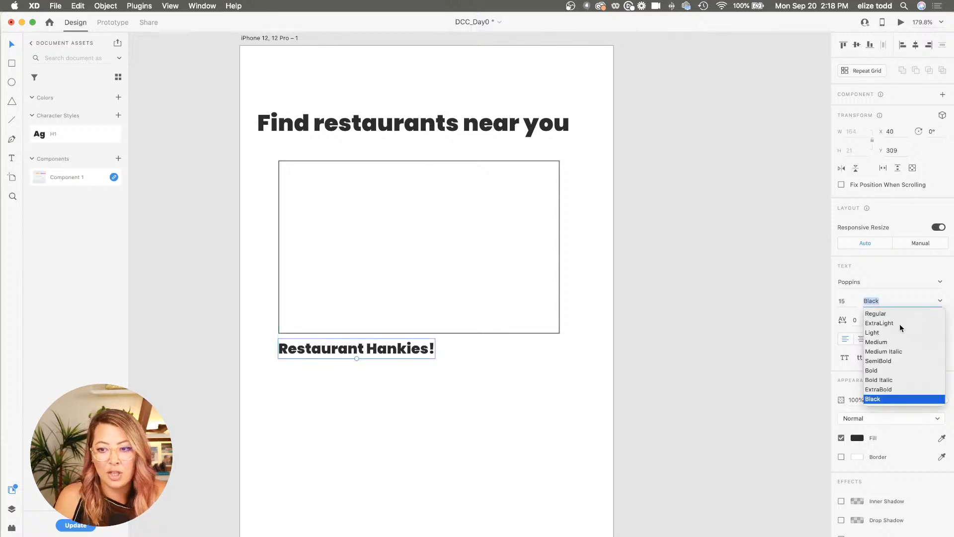
click(890, 350)
drag(387, 351, 386, 350)
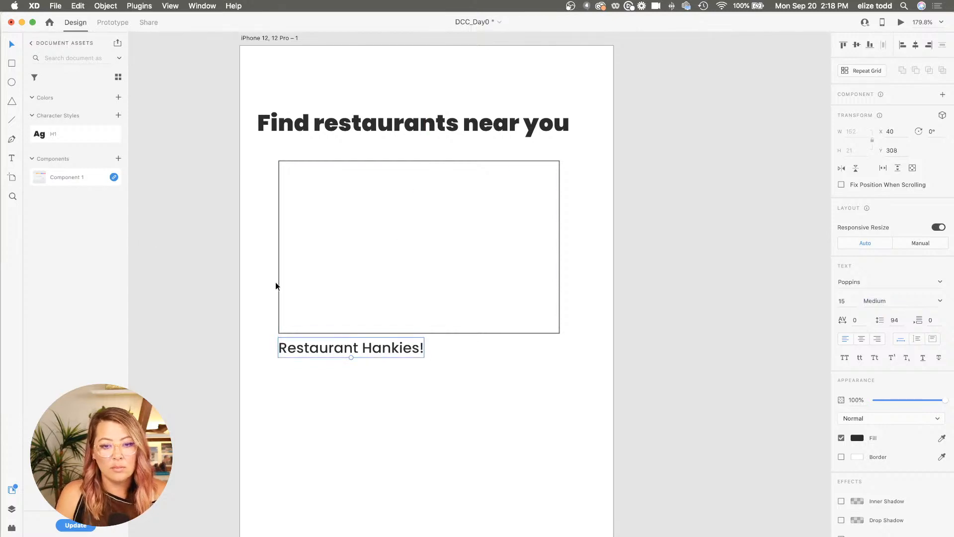
Save the restaurant name's formatting as a character style in the document assets and name it Body
click(119, 115)
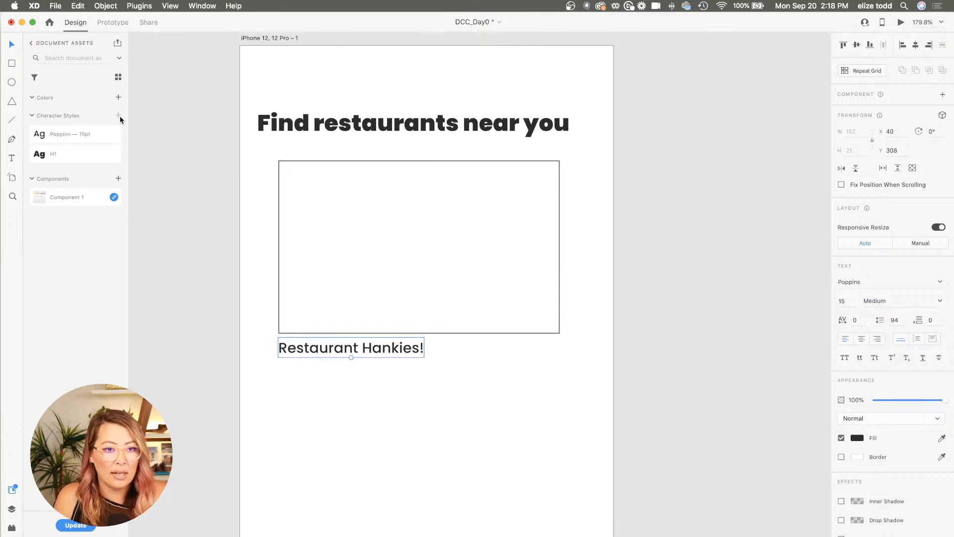
double_click(62, 134)
text(Body)
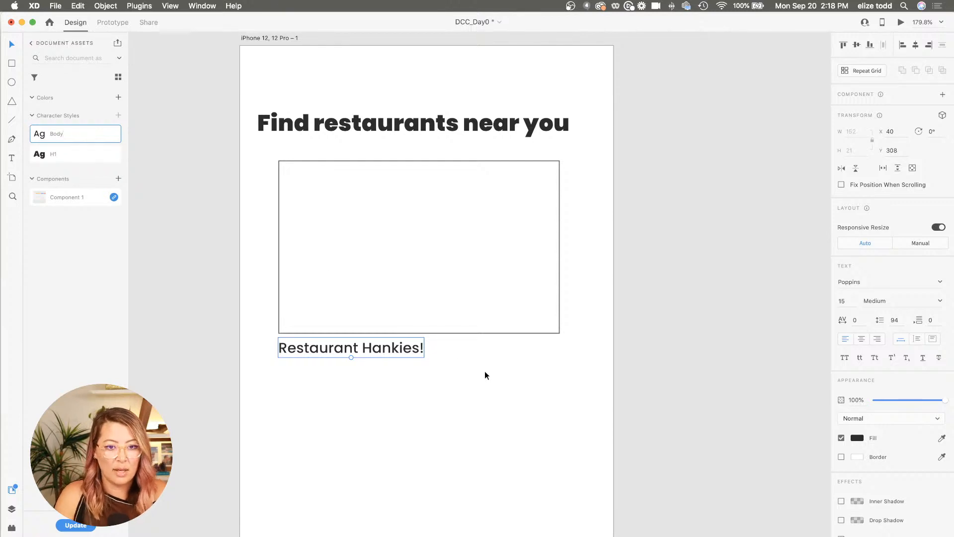
click(486, 374)
Duplicate the restaurant name just below itself at Y 333 and change the copy's text to "$3 delivery fee"
scroll(374, 364, up, 3)
drag(348, 349, 348, 377)
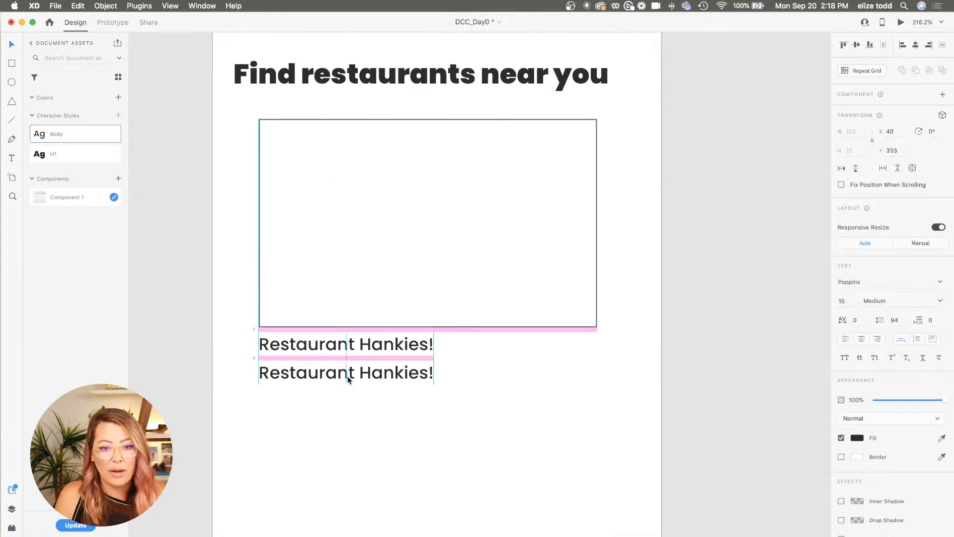
scroll(347, 375, down, 3)
double_click(347, 376)
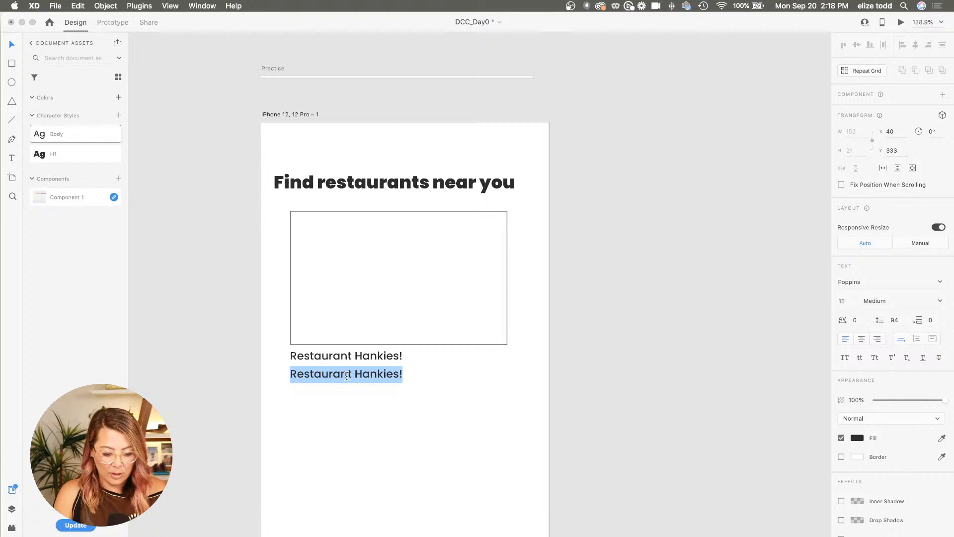
text($)
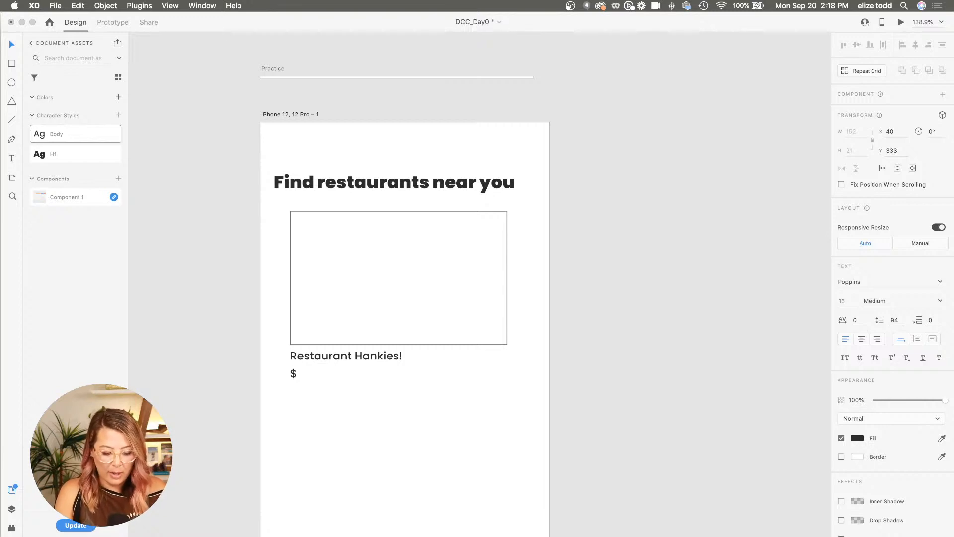
text(3 delivery)
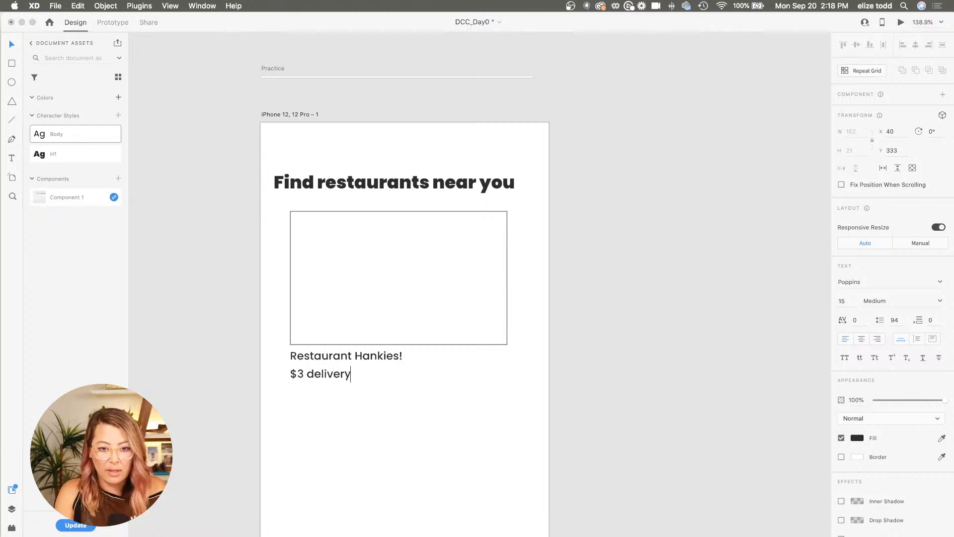
text( fee)
key(Escape)
Change the fill color of the "$3 delivery fee" text to mid gray #919191
scroll(345, 401, up, 3)
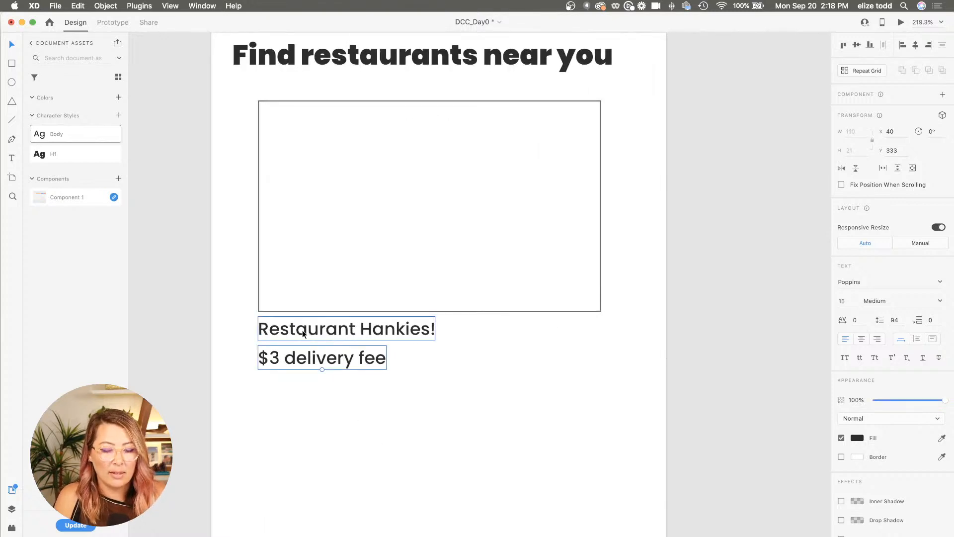
click(857, 437)
drag(759, 415, 694, 413)
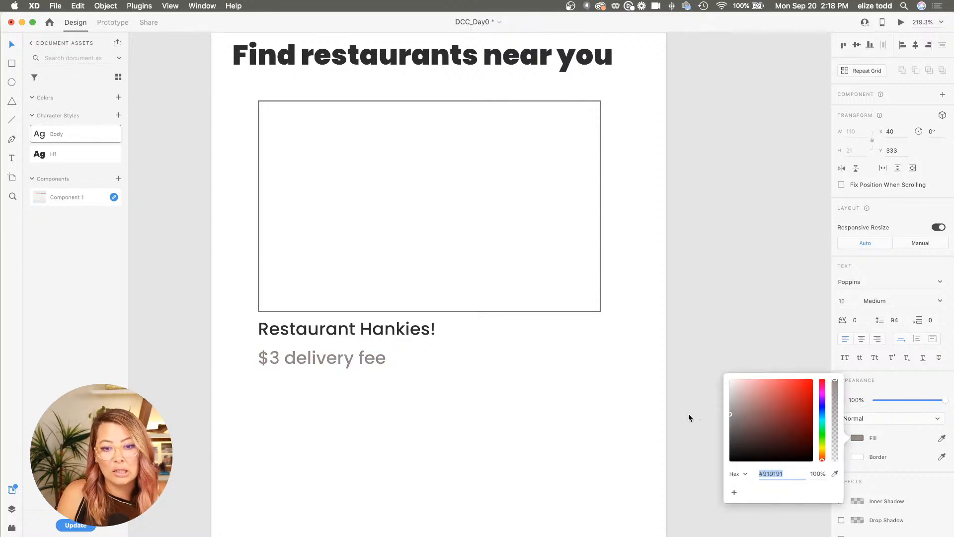
click(688, 413)
Set the delivery fee text's font size to 14
click(351, 361)
scroll(351, 360, down, 3)
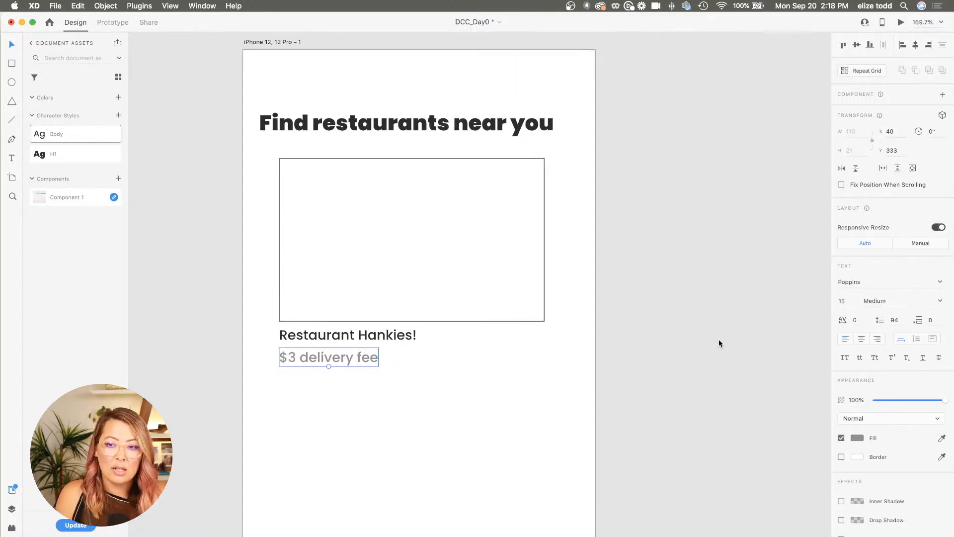
click(845, 302)
key(Escape)
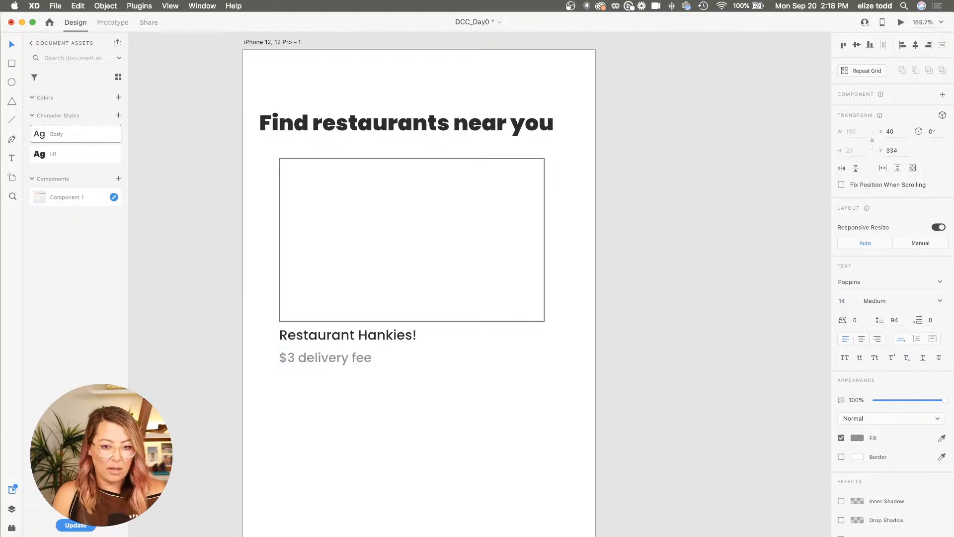
Set the restaurant name's font size to 16 and move it slightly down to about Y 311, closer to the delivery fee
click(337, 335)
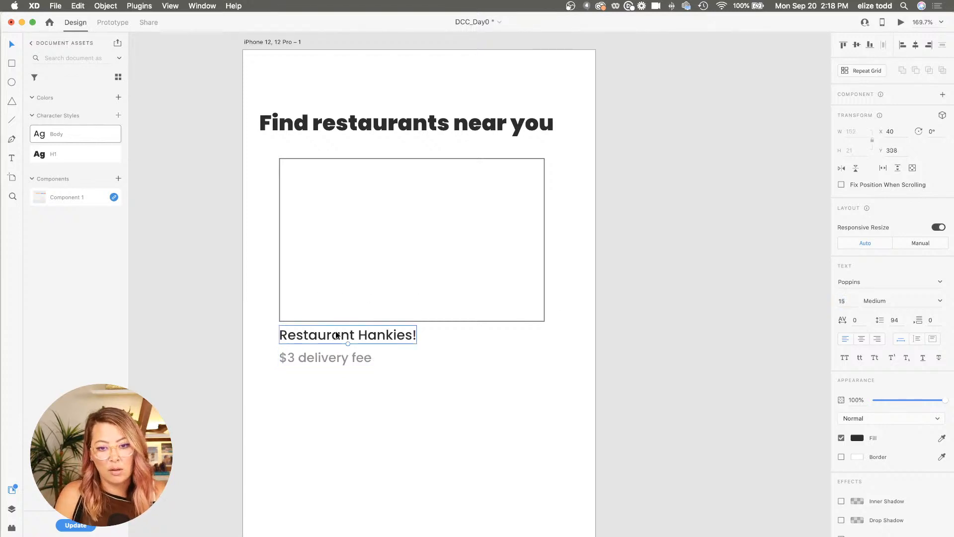
click(844, 301)
text(16)
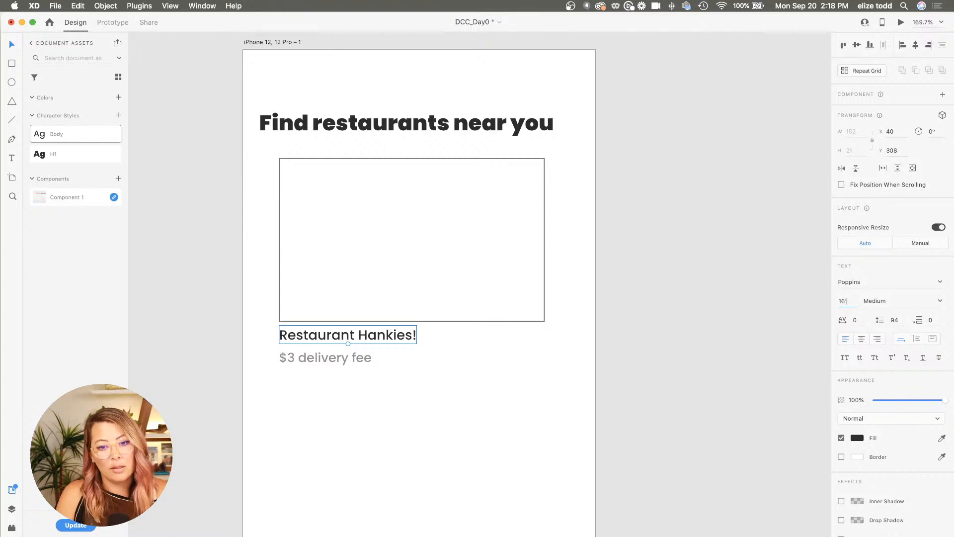
key(Return)
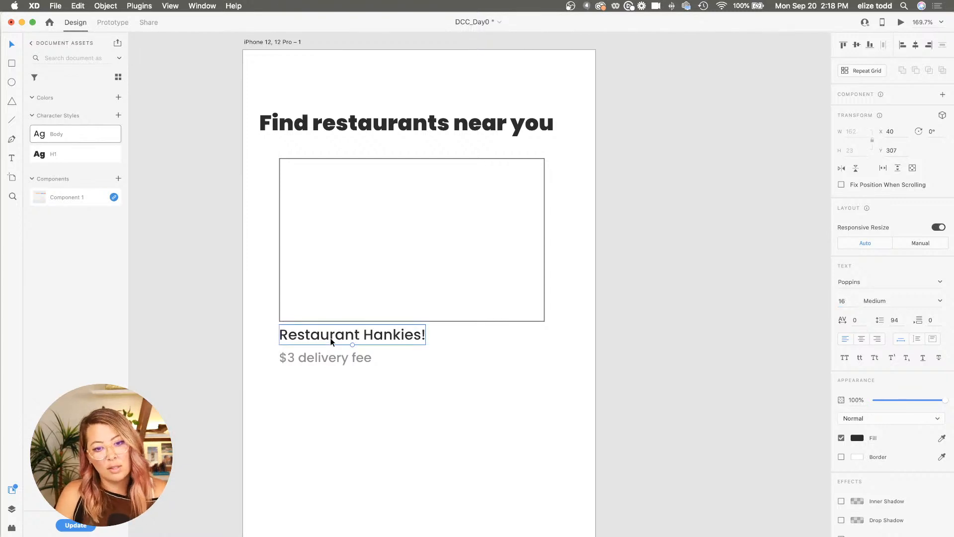
drag(330, 335, 333, 347)
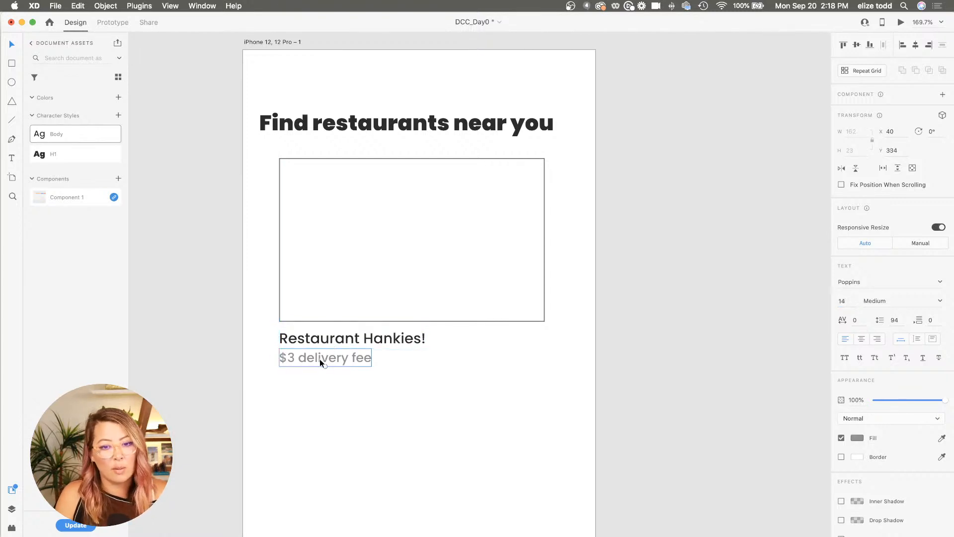
click(324, 389)
scroll(324, 390, down, 3)
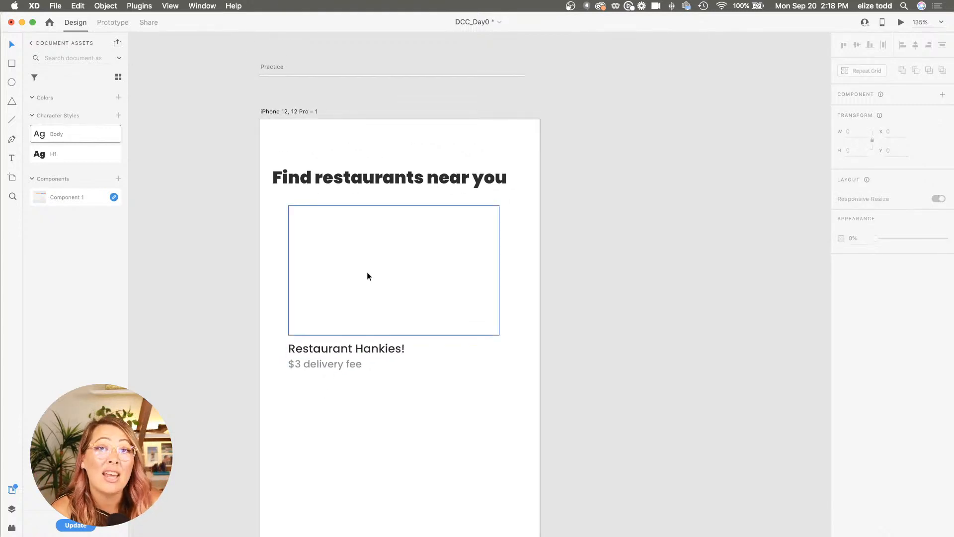
click(359, 180)
click(382, 350)
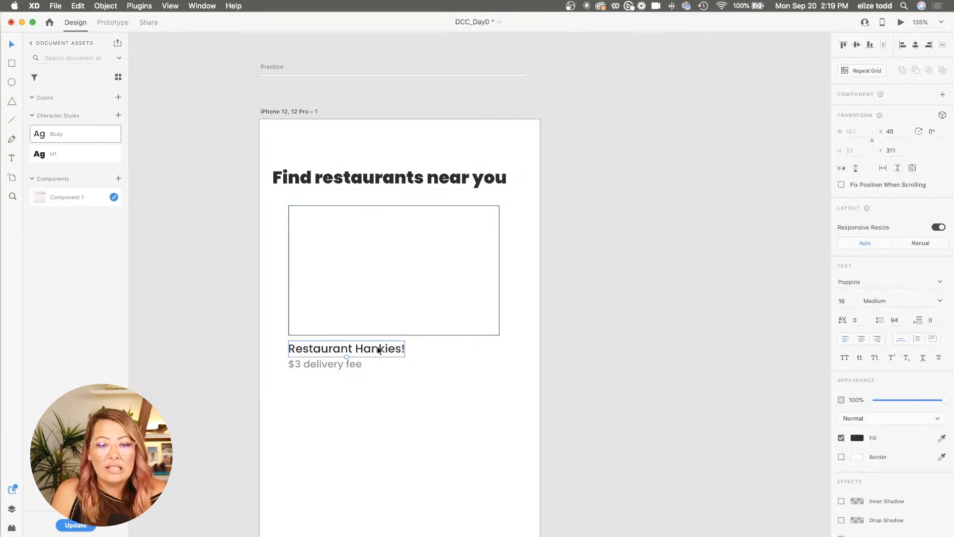
click(330, 367)
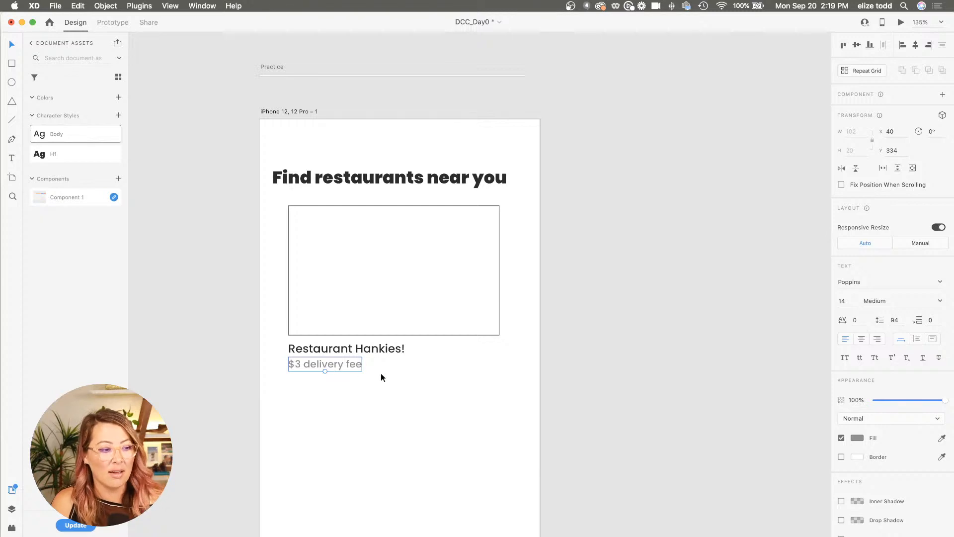
scroll(428, 382, down, 3)
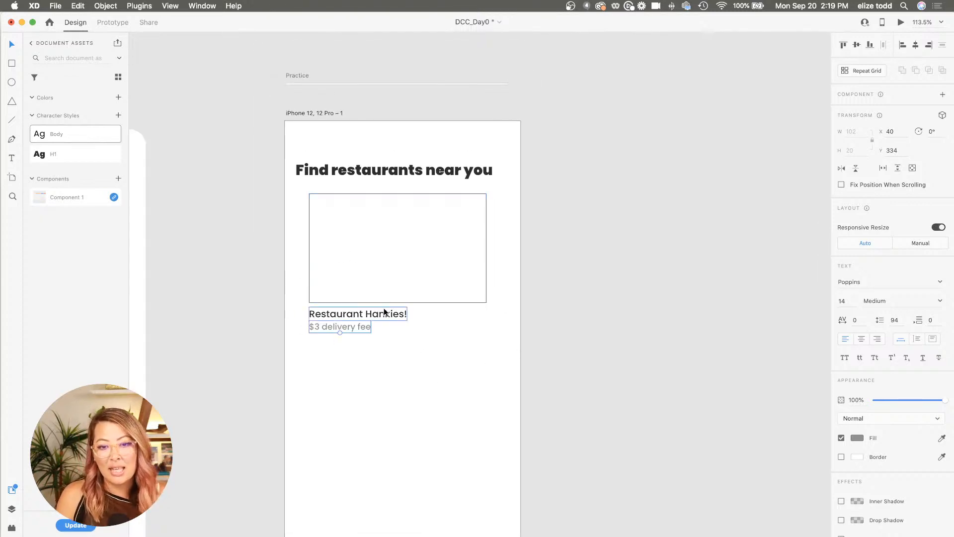
Turn the rectangle and its two text lines into a Repeat Grid and extend it down the artboard to about 787 tall
click(483, 356)
drag(522, 359, 297, 193)
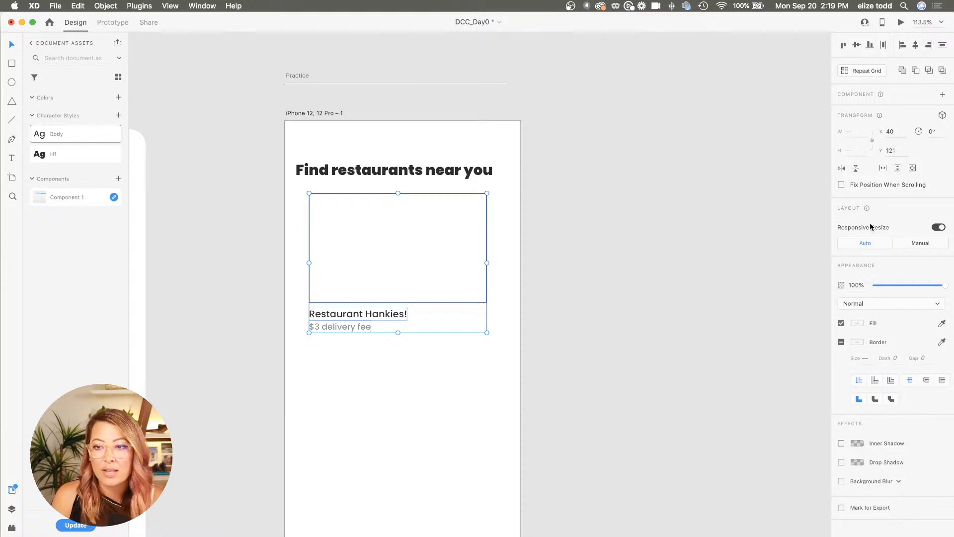
click(852, 71)
scroll(444, 258, down, 3)
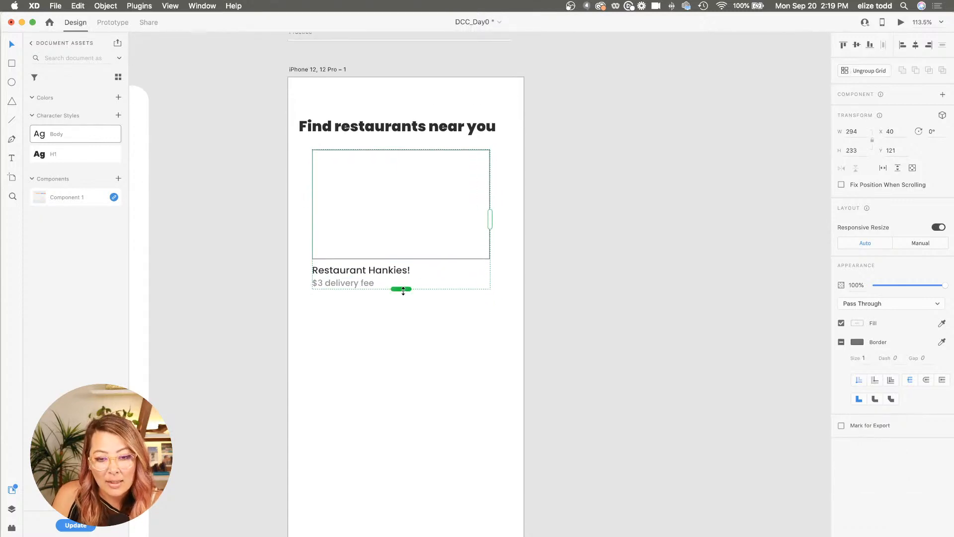
drag(404, 290, 419, 486)
Tighten the vertical gap between the repeated restaurant cards until the grid is about 778 tall
scroll(420, 486, up, 5)
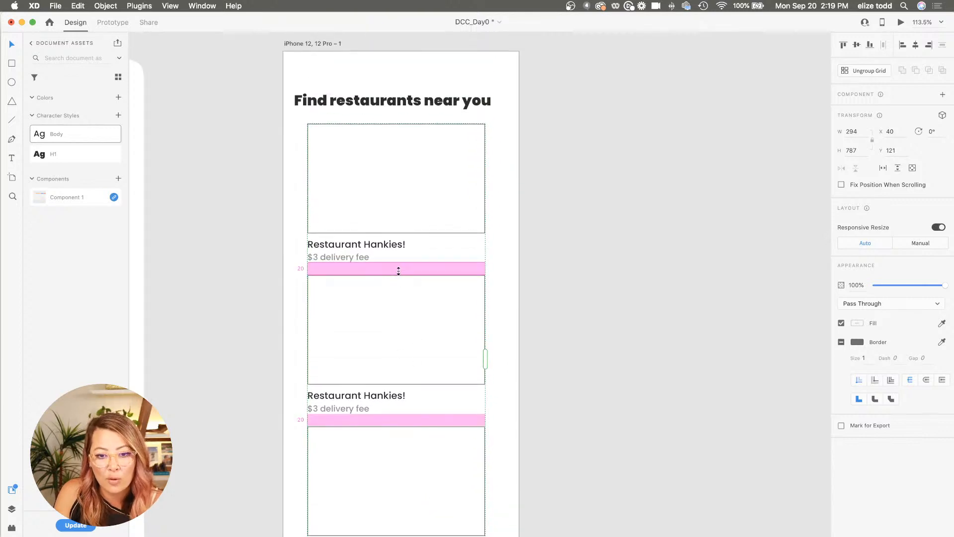
drag(398, 271, 398, 268)
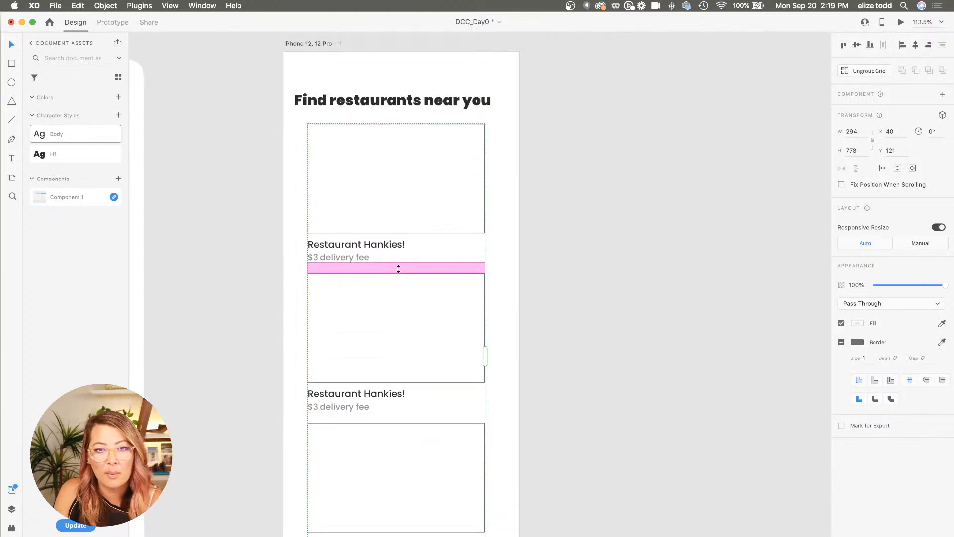
Try moving the restaurant name inside the grid across to about X 172, and undo the move
double_click(352, 247)
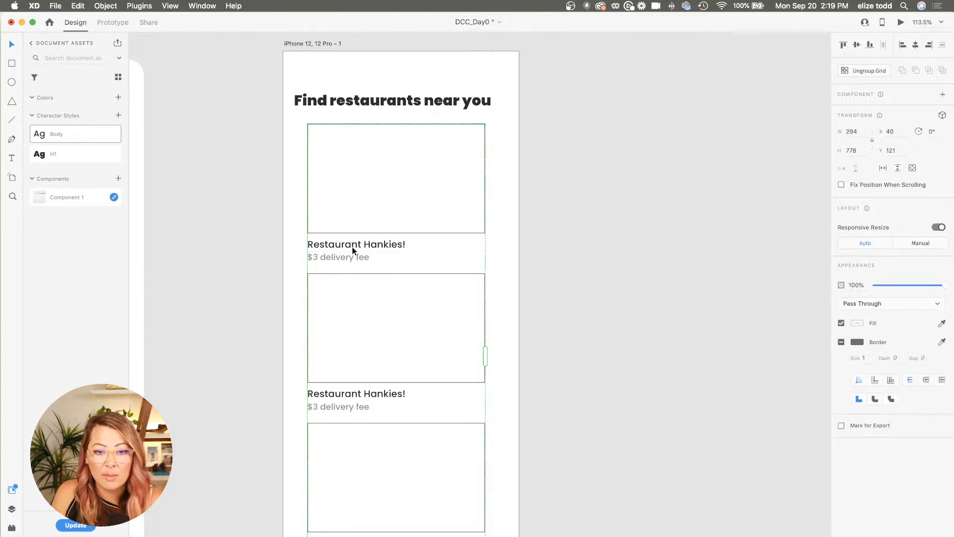
drag(339, 246, 419, 246)
scroll(421, 351, down, 3)
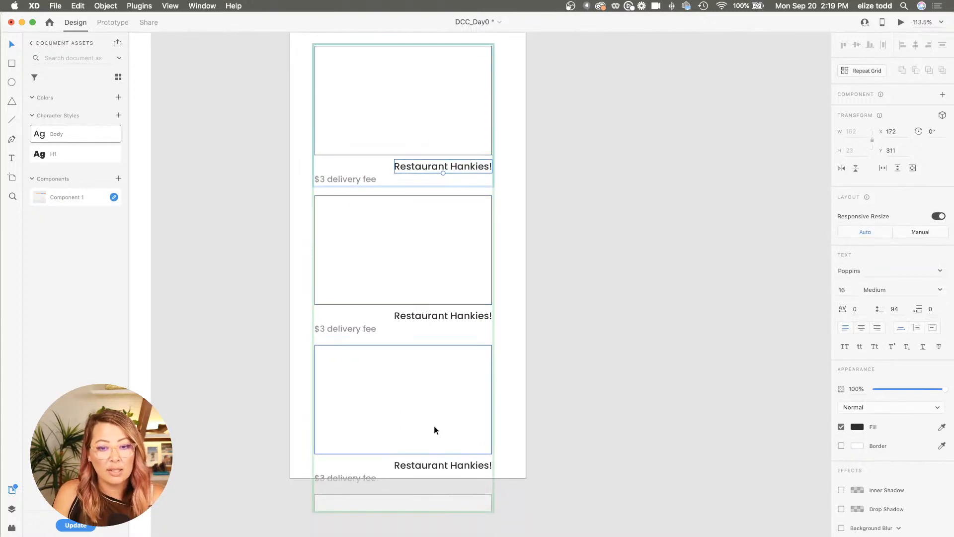
key(super+z)
click(559, 339)
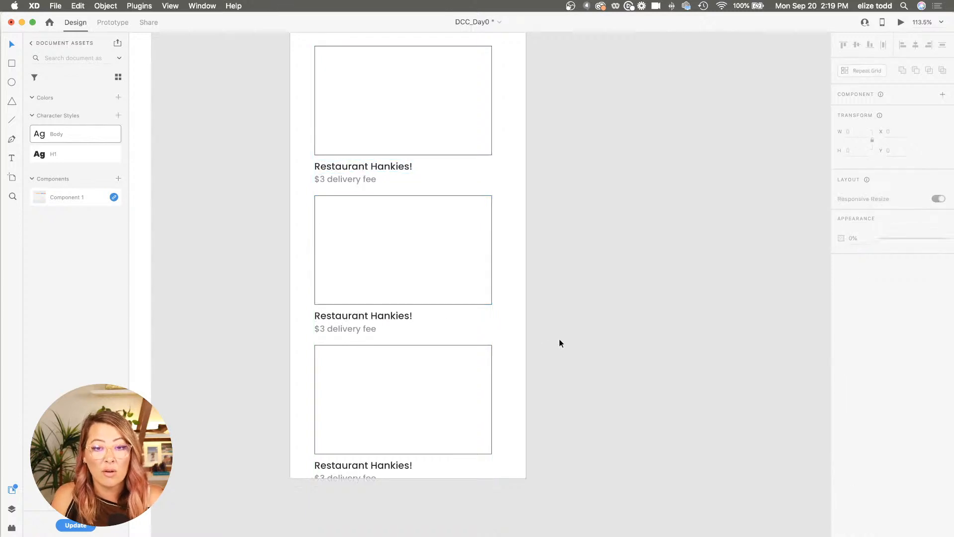
Make the "Restaurant Hankies!" name bold inside the Repeat Grid
scroll(356, 276, up, 3)
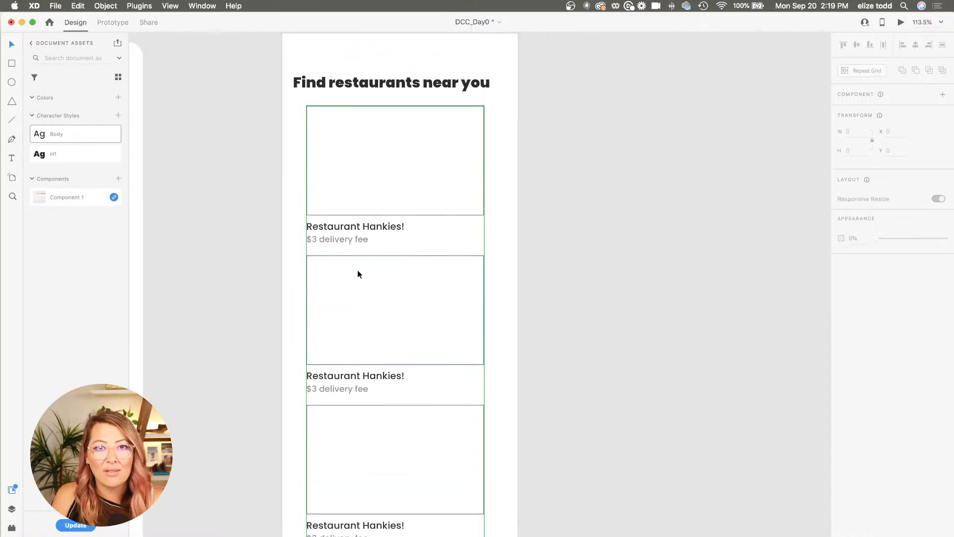
double_click(362, 225)
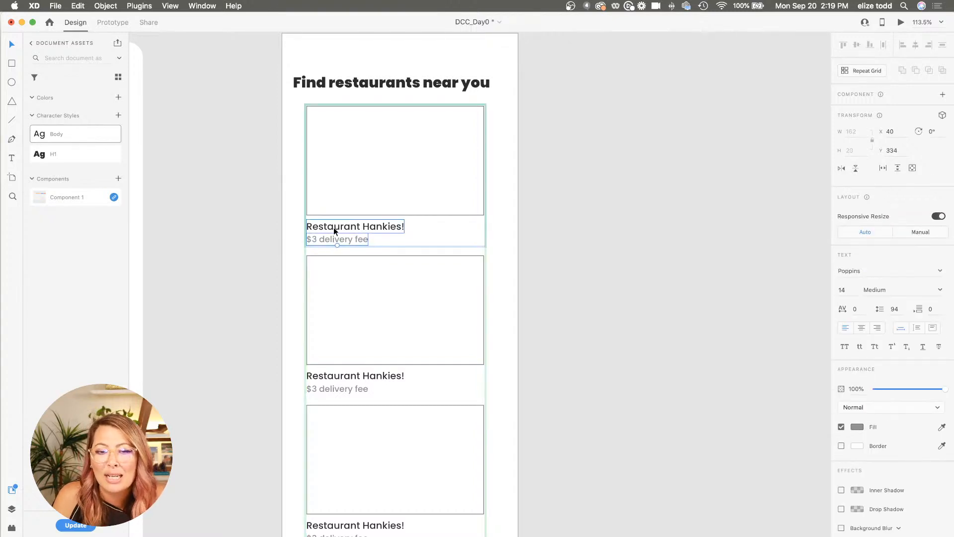
key(super+b)
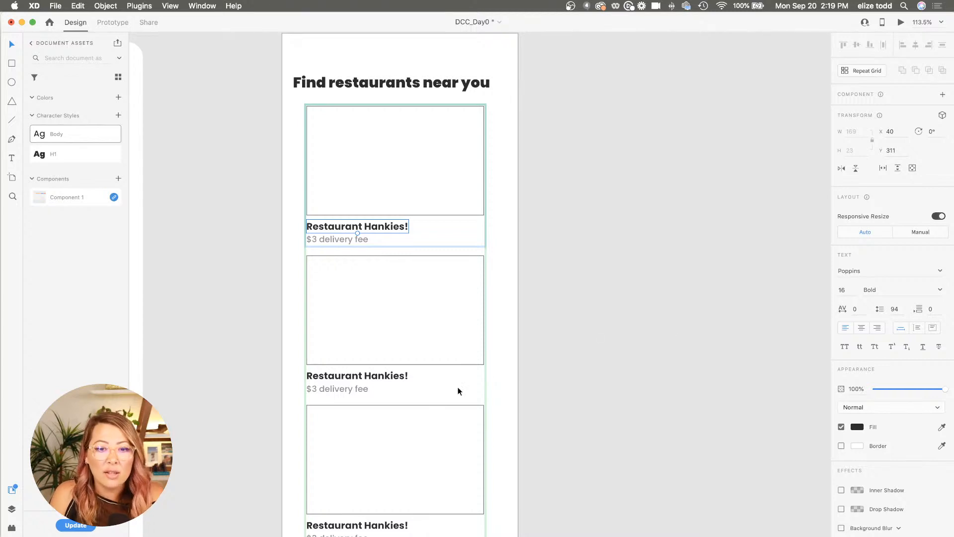
scroll(447, 393, down, 5)
scroll(371, 496, down, 3)
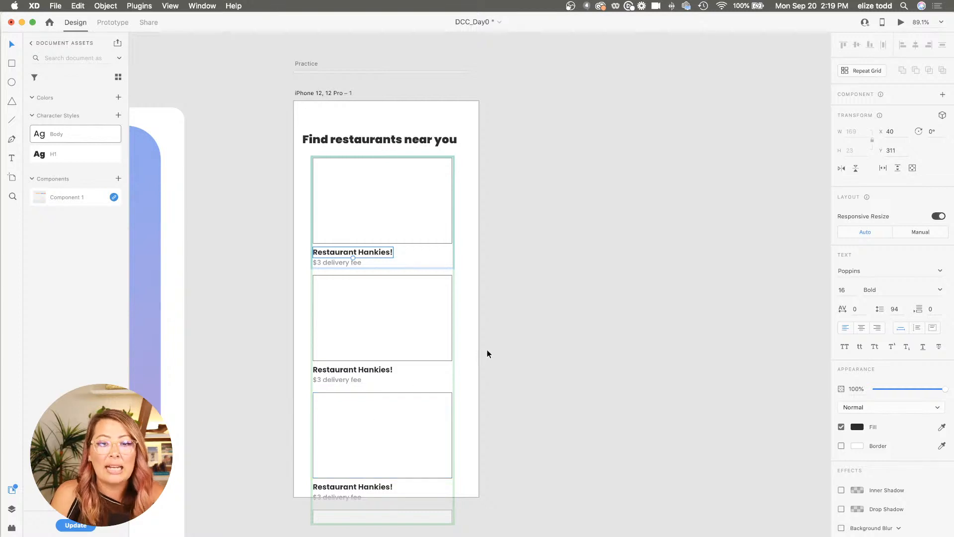
scroll(379, 298, up, 3)
Add the fill color #2C2C2C of the "Find restaurants near you" heading to the document's color assets
click(381, 186)
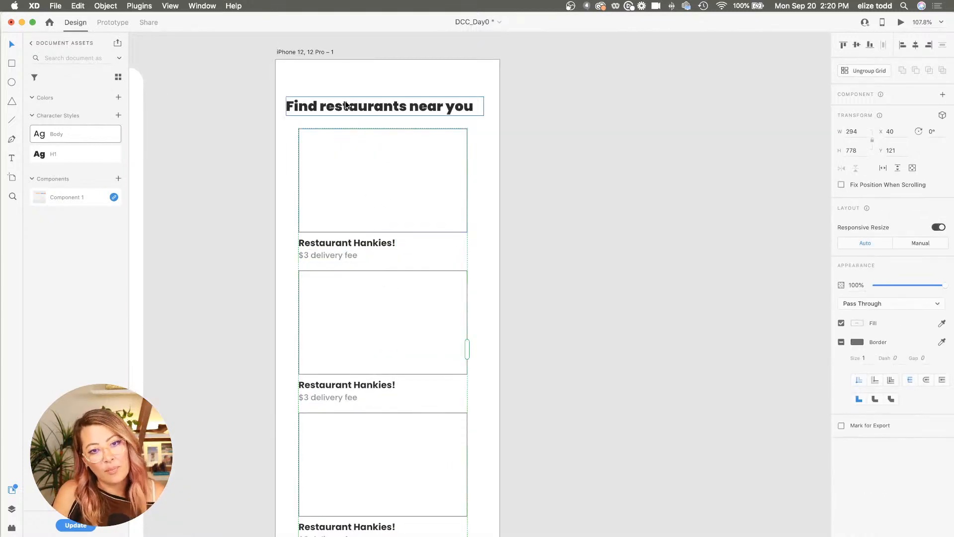
click(372, 103)
scroll(319, 111, up, 3)
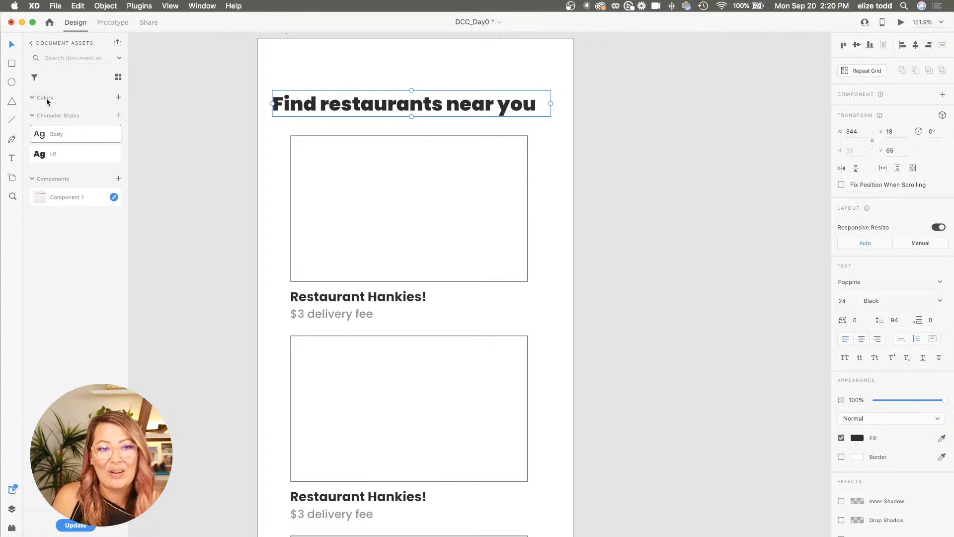
click(118, 97)
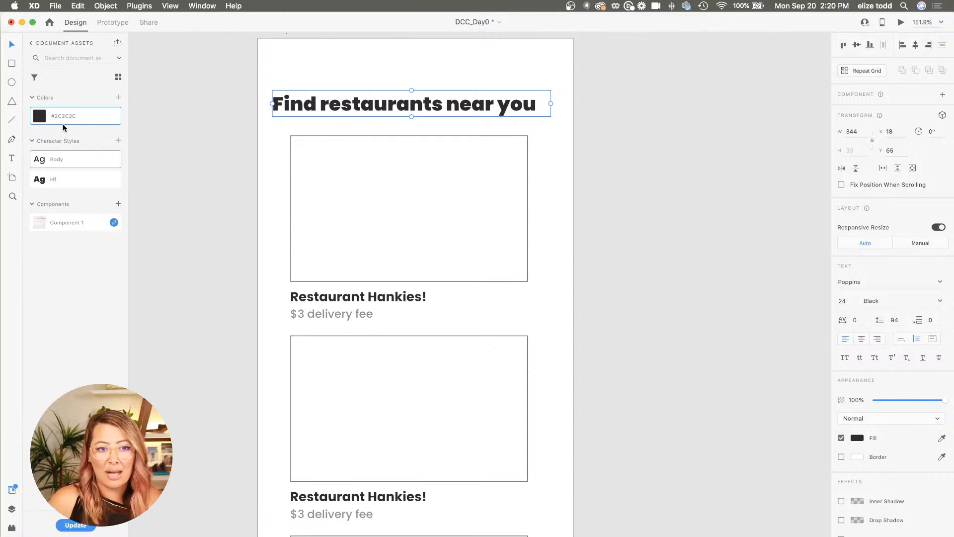
Try editing the saved #2C2C2C color asset to red #CB0000, and undo the color change
right_click(39, 116)
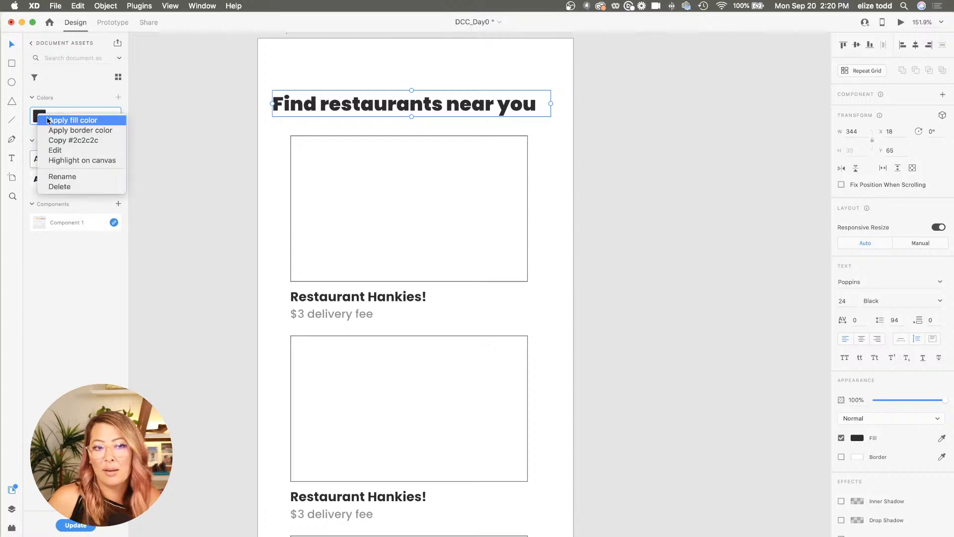
click(62, 150)
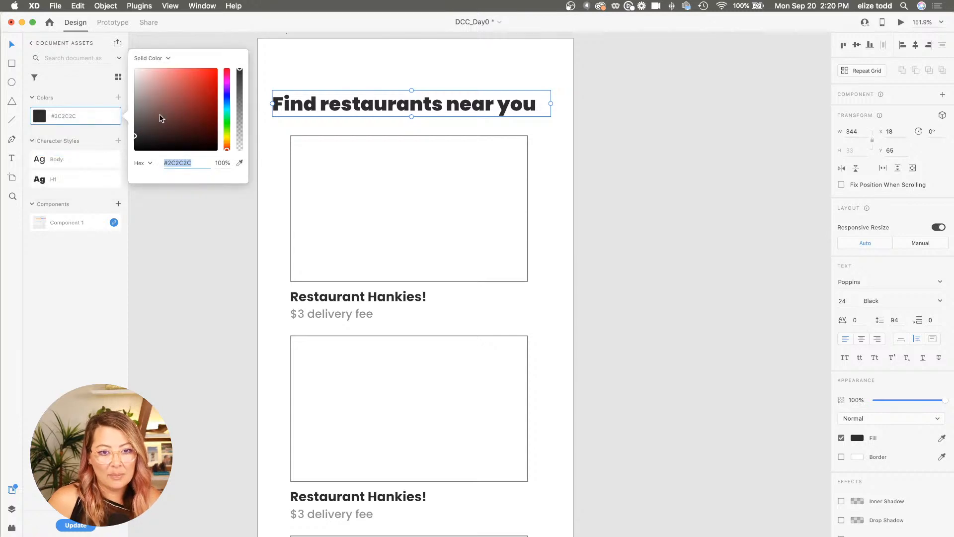
drag(160, 118, 220, 88)
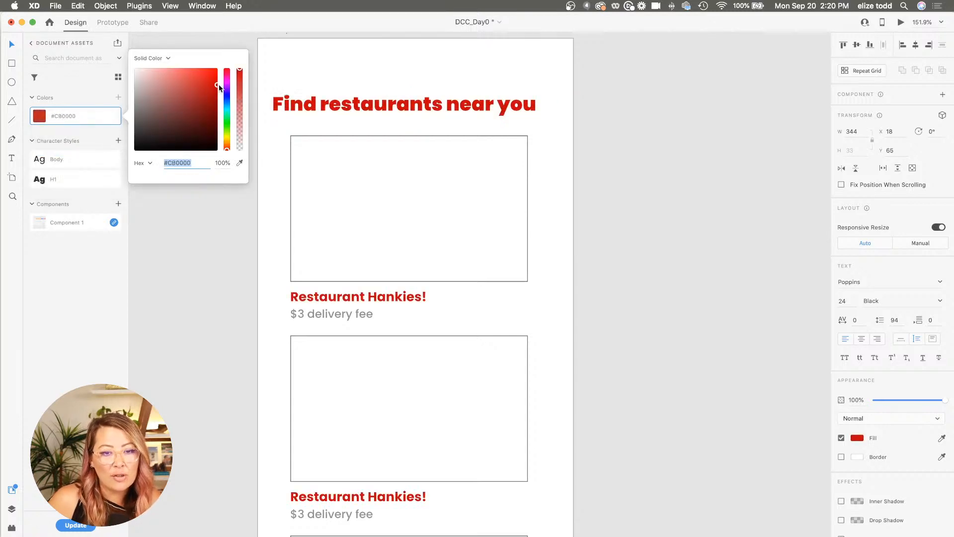
click(357, 148)
scroll(357, 148, down, 2)
key(super+z)
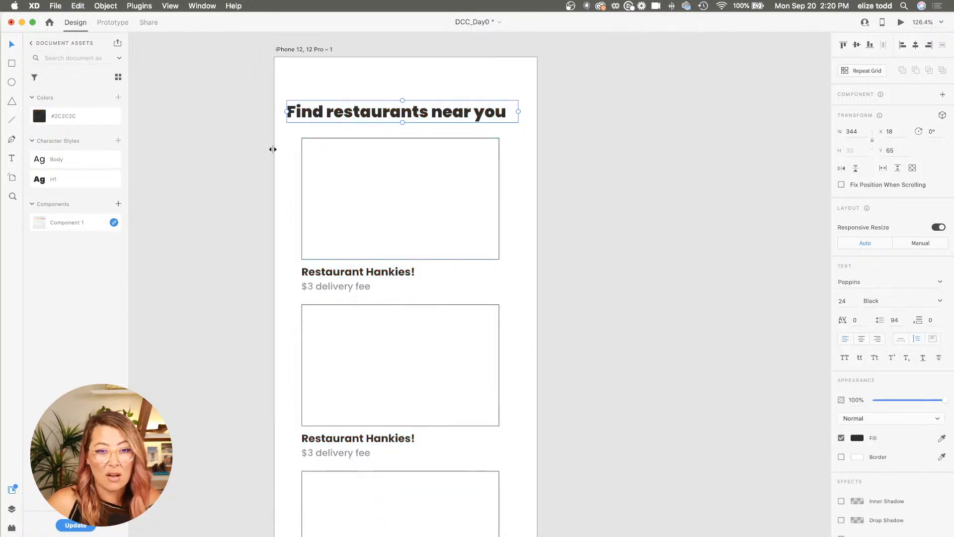
Edit the Body character style and change its font to Gothic A1
right_click(62, 159)
click(99, 184)
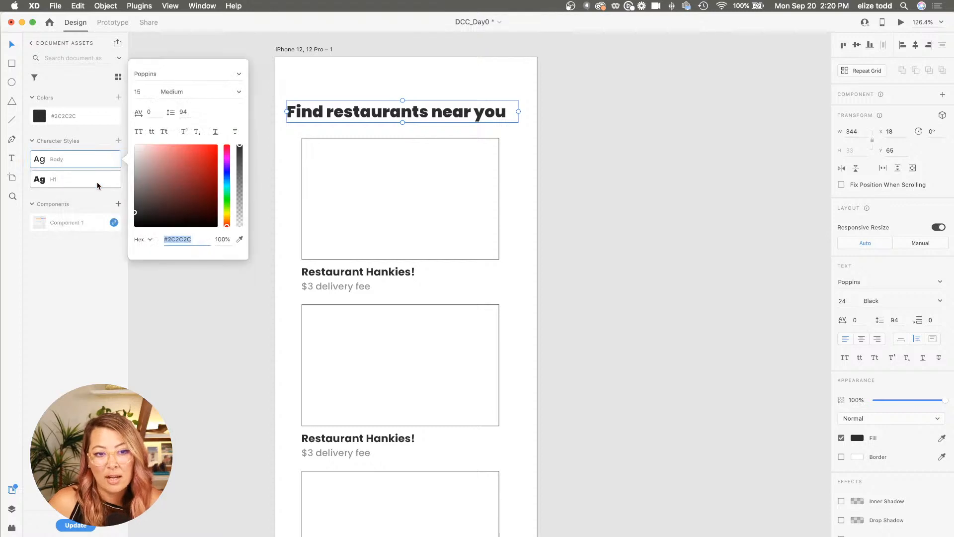
click(243, 71)
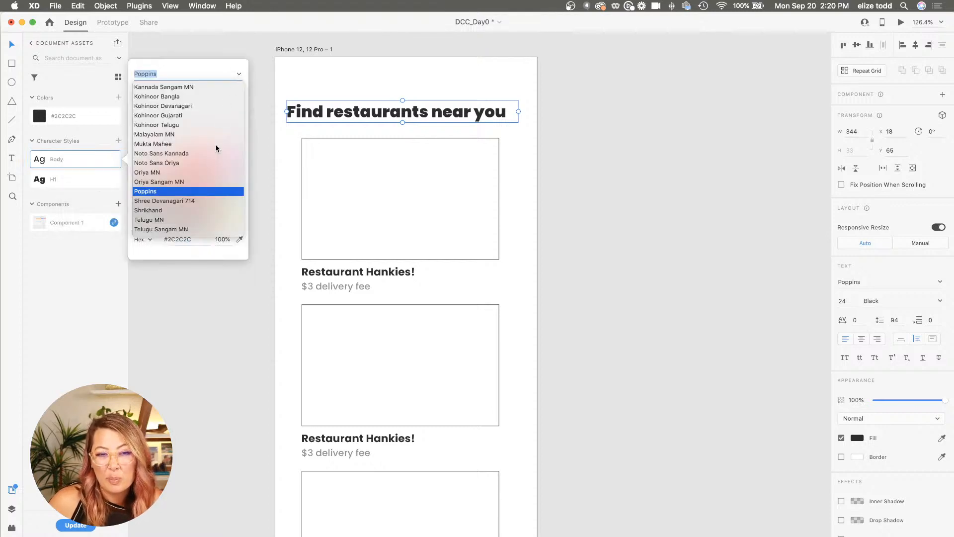
scroll(174, 172, down, 1)
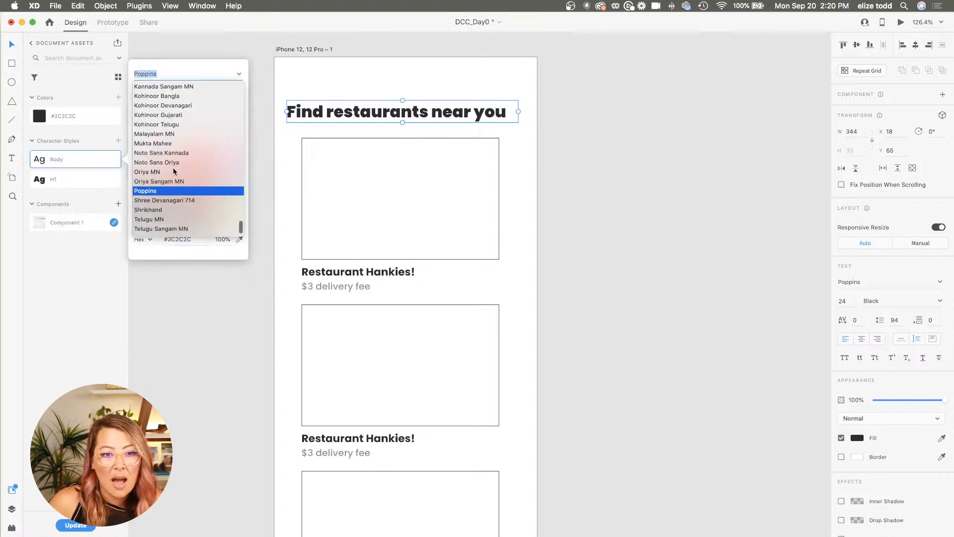
scroll(172, 167, up, 5)
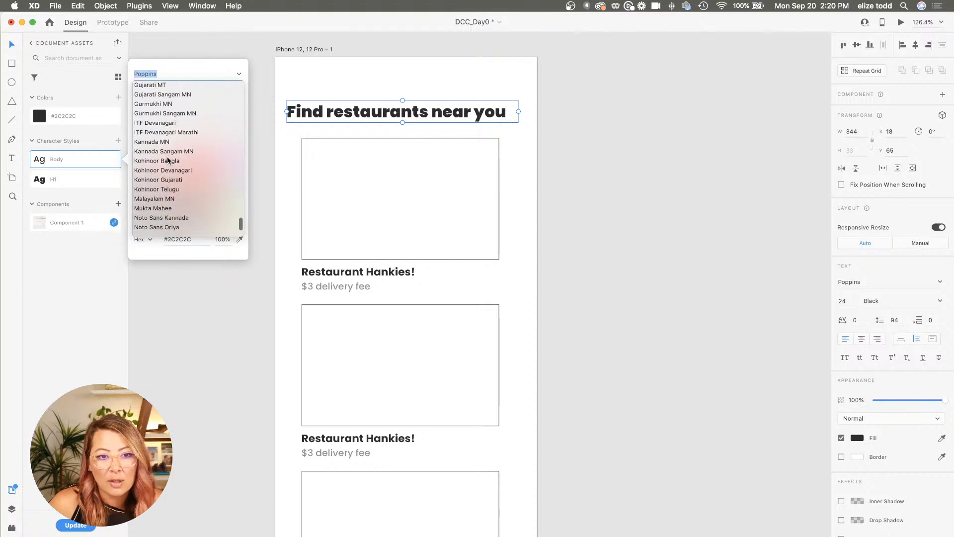
scroll(167, 159, up, 5)
scroll(153, 109, up, 2)
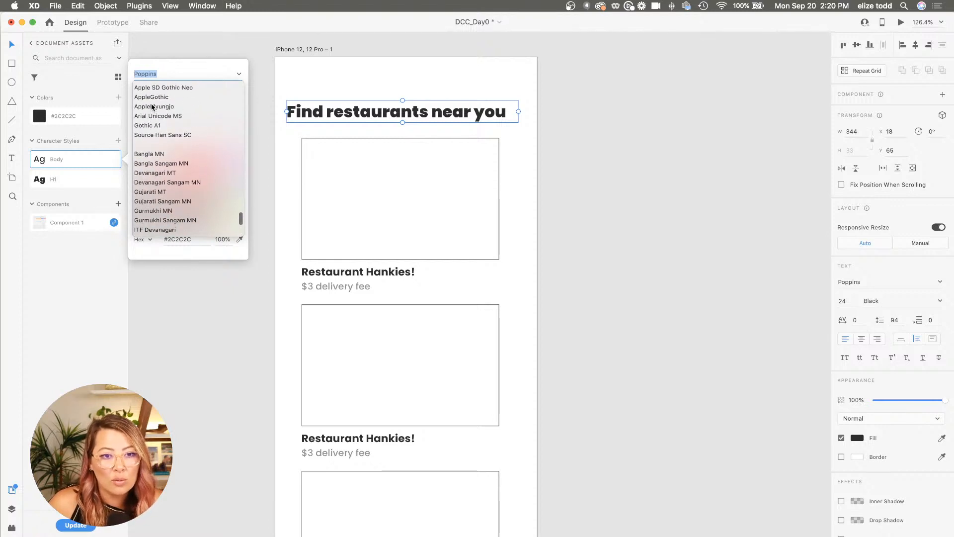
key(Escape)
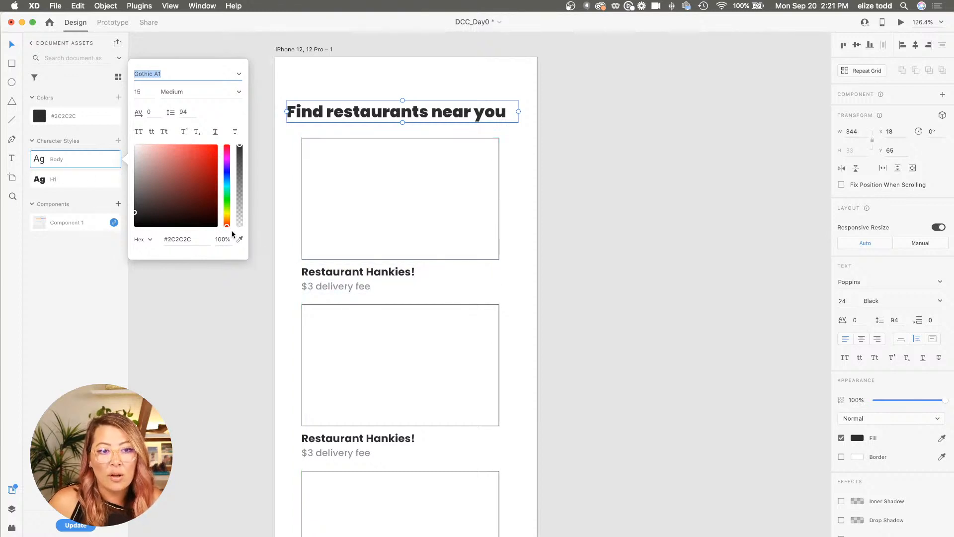
click(101, 145)
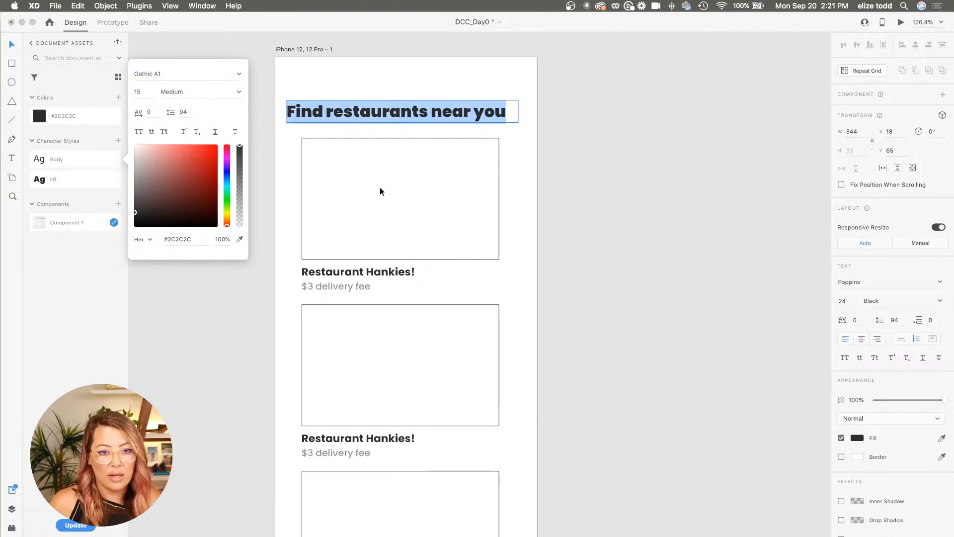
Move the Repeat Grid of restaurant cards horizontally to about X 48, keeping Y at 121
click(403, 193)
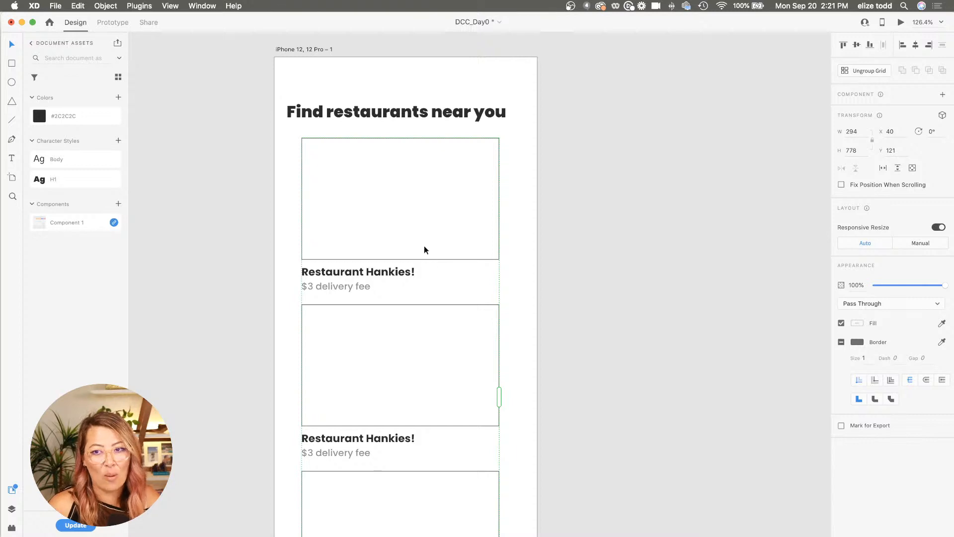
drag(425, 247, 426, 243)
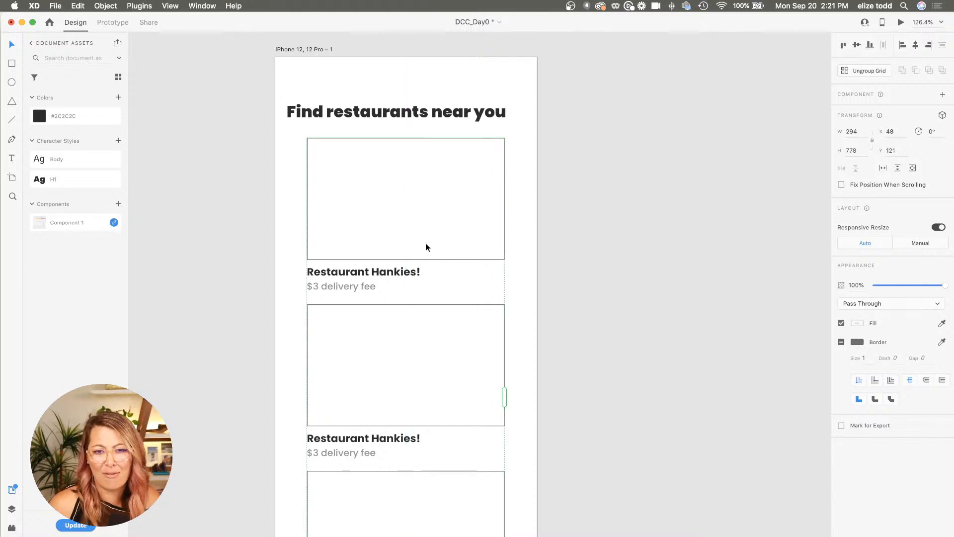
View the installed plugins and the featured plugins in the Creative Cloud marketplace, and return to the XD document
click(12, 528)
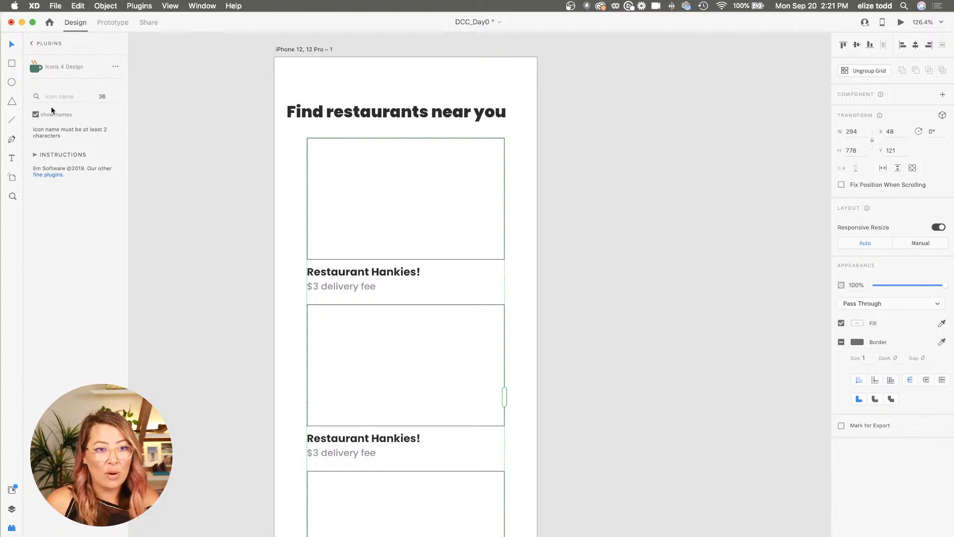
click(33, 43)
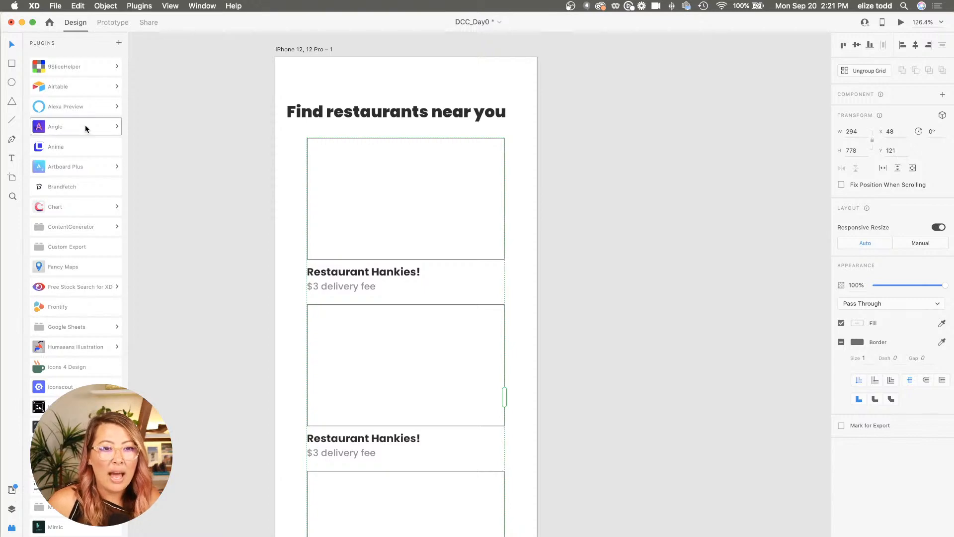
click(119, 43)
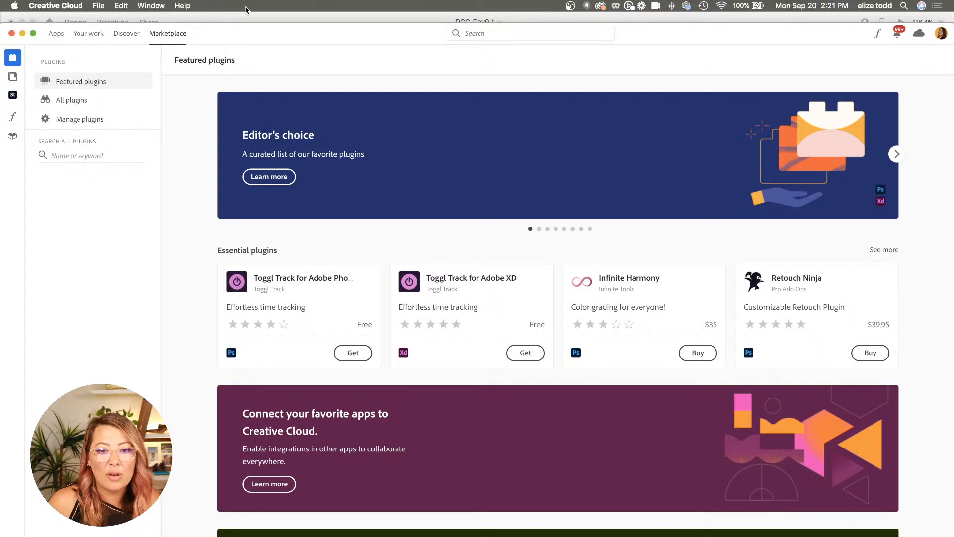
click(213, 17)
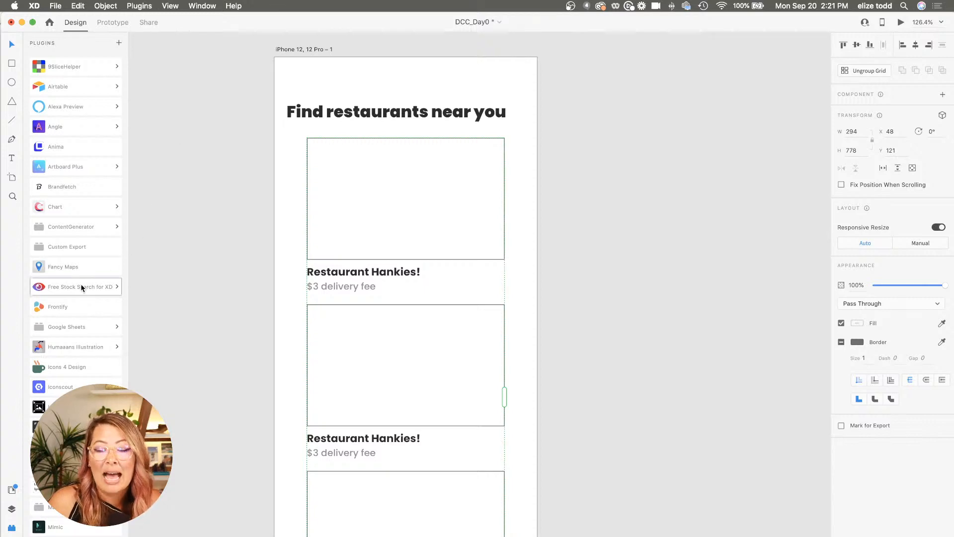
Open the Free Stock Search for XD plugin and search its photos for "food"
click(49, 285)
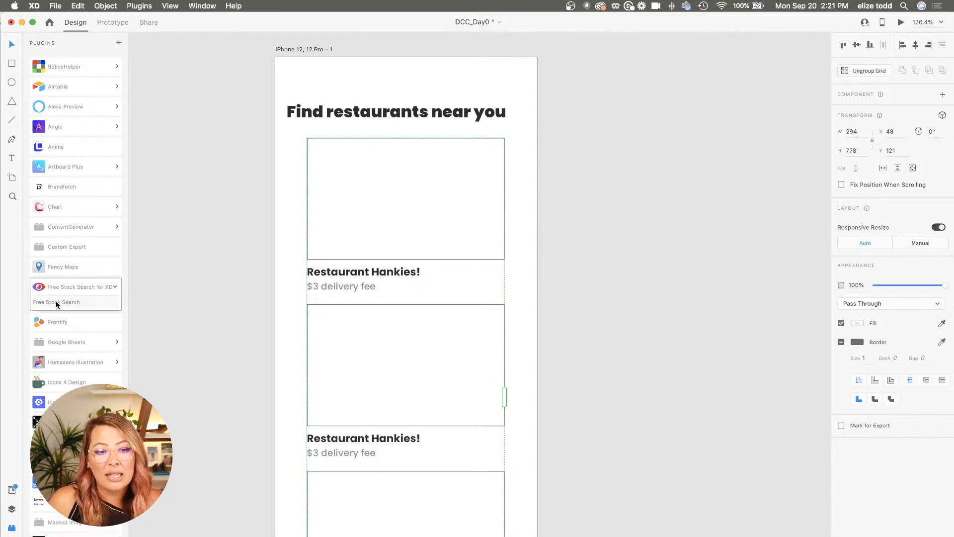
click(55, 300)
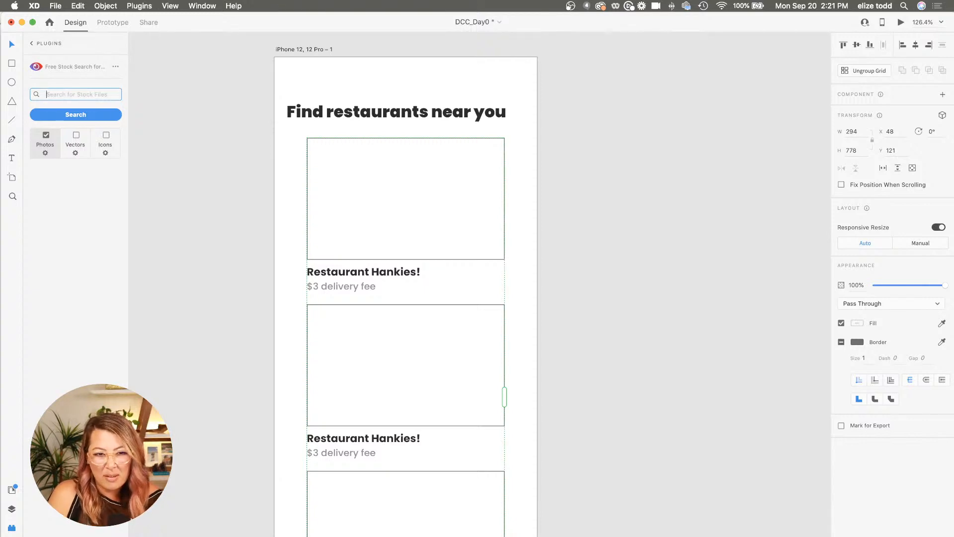
text(food)
key(Return)
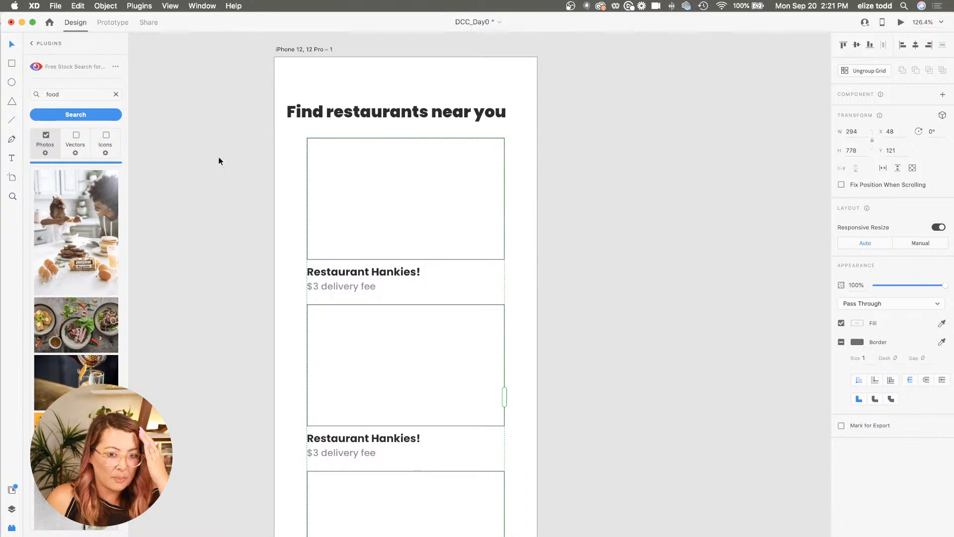
Select the kitchen, plated dishes, cocktail and orange soup photos and apply them to the image rectangles of the restaurant card grid
scroll(225, 190, down, 2)
scroll(74, 343, down, 3)
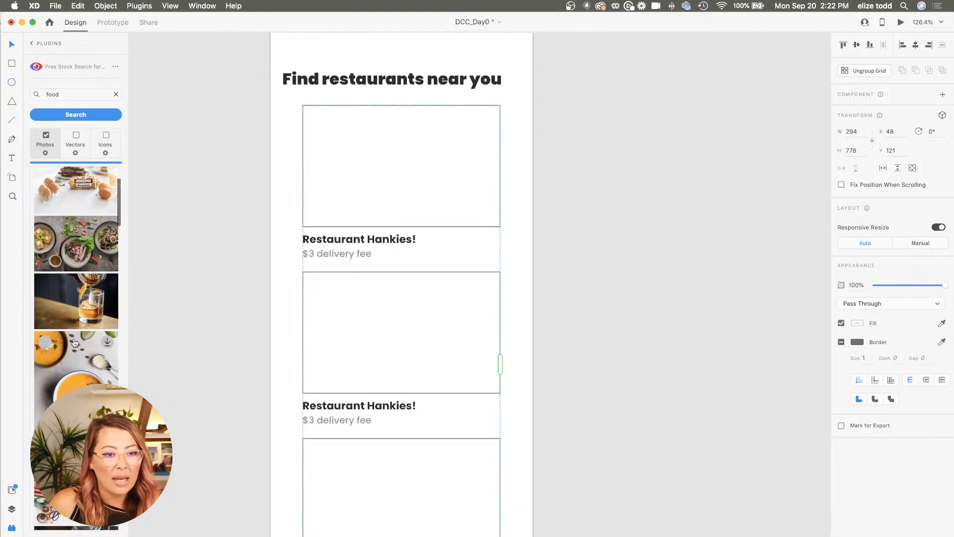
click(46, 341)
click(45, 284)
click(45, 226)
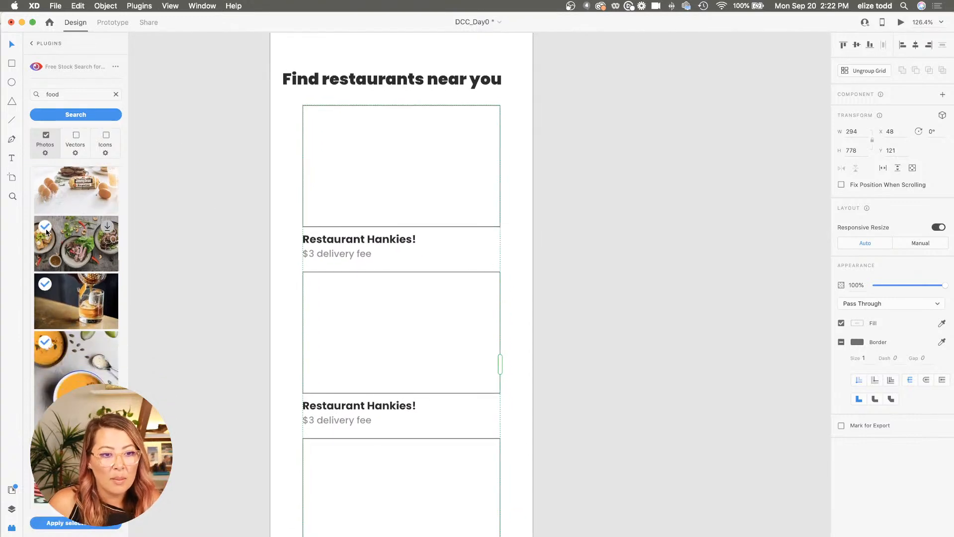
scroll(71, 342, down, 1)
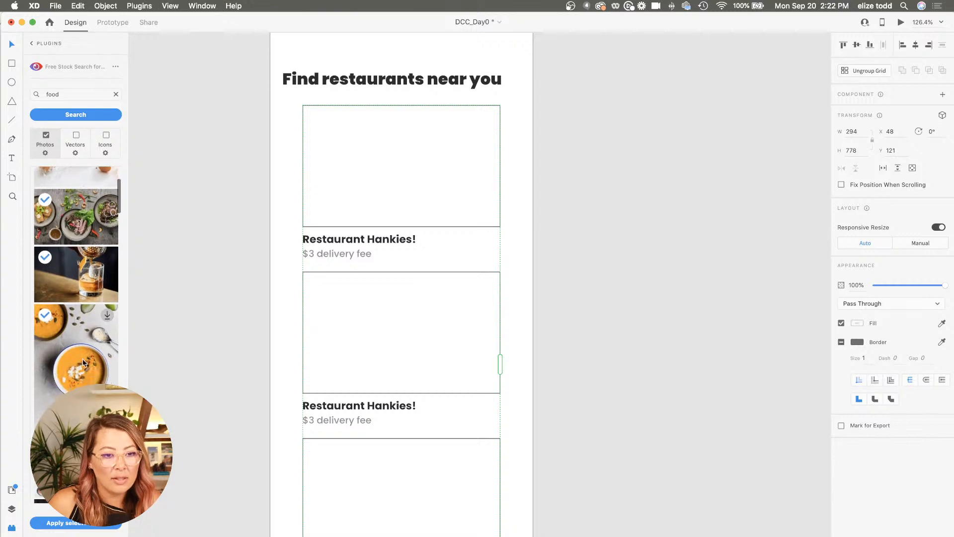
click(66, 523)
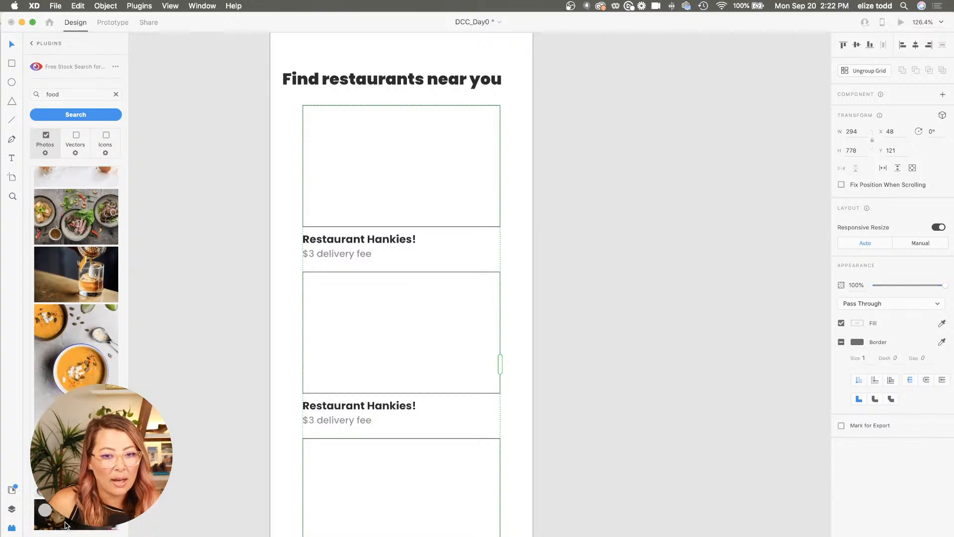
scroll(229, 428, down, 3)
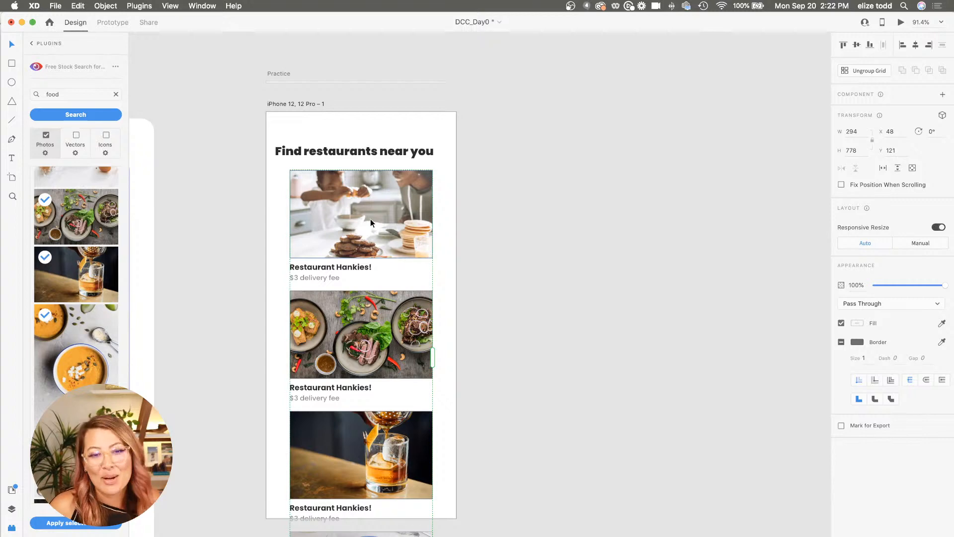
Turn off the border on the photo rectangle of the first restaurant card in the Repeat Grid
scroll(370, 219, up, 3)
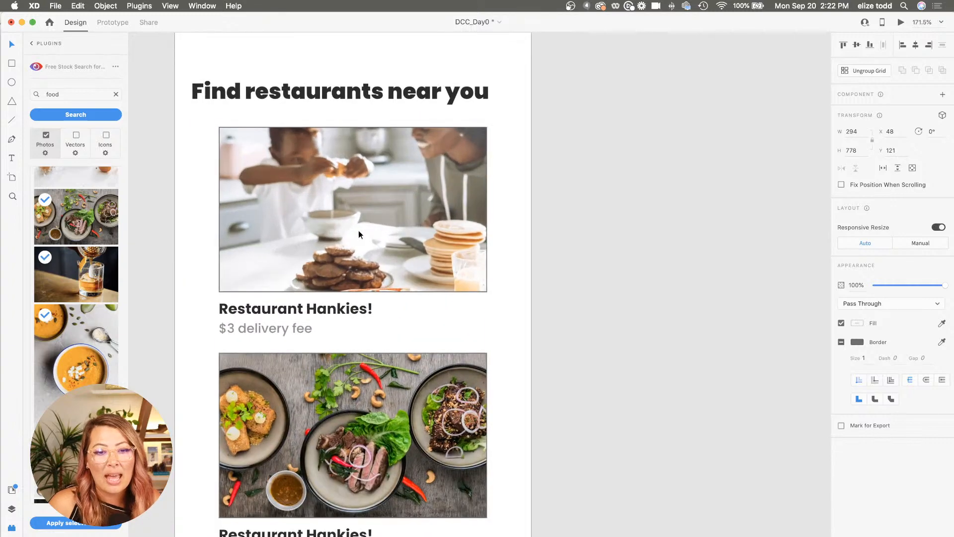
scroll(291, 191, up, 3)
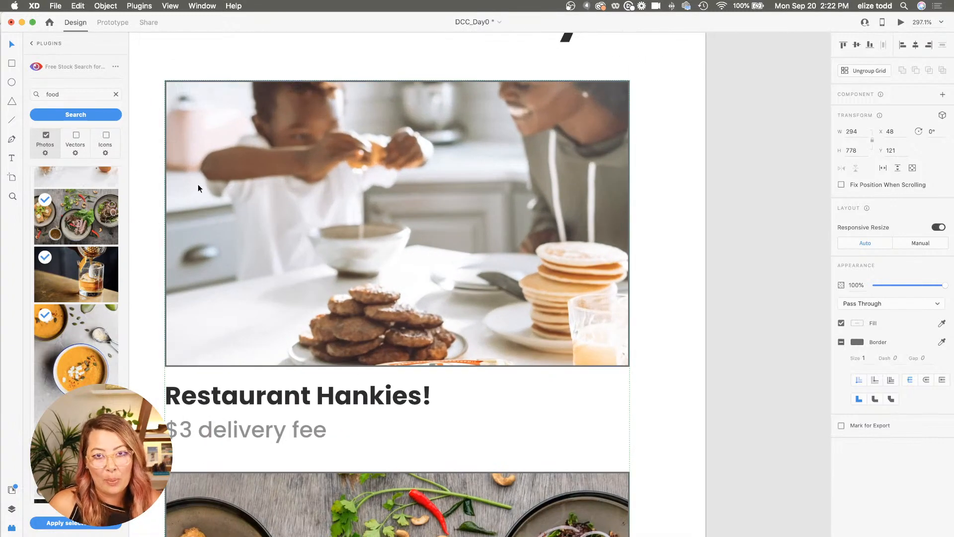
double_click(512, 299)
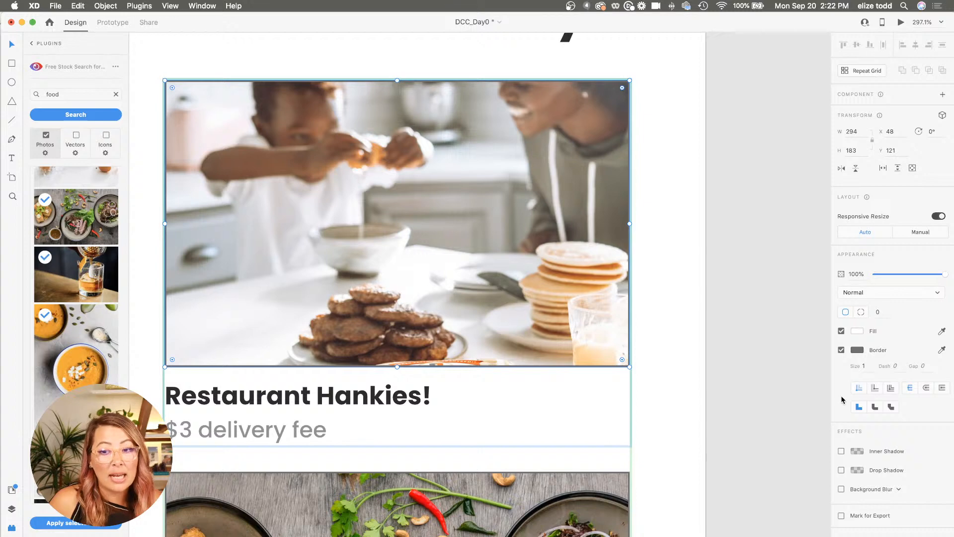
click(842, 350)
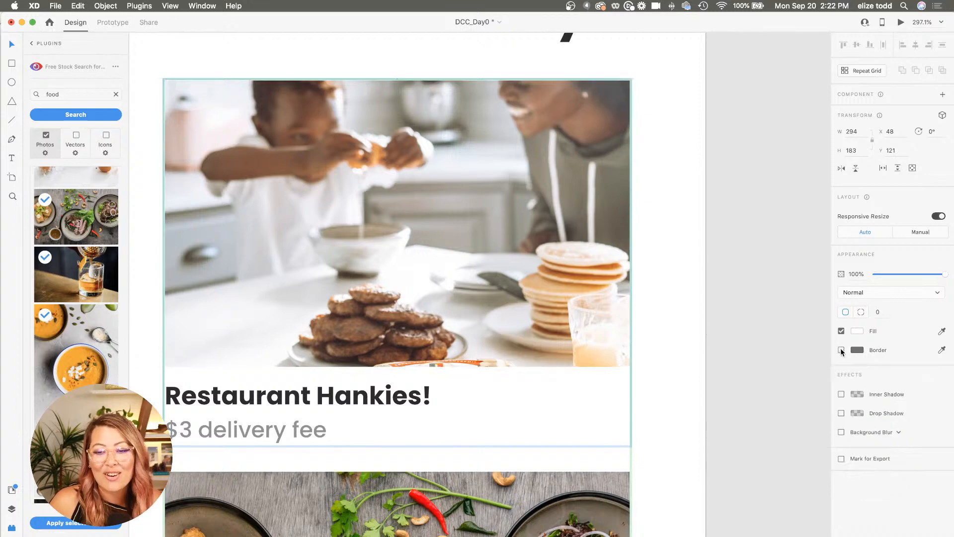
scroll(524, 318, down, 3)
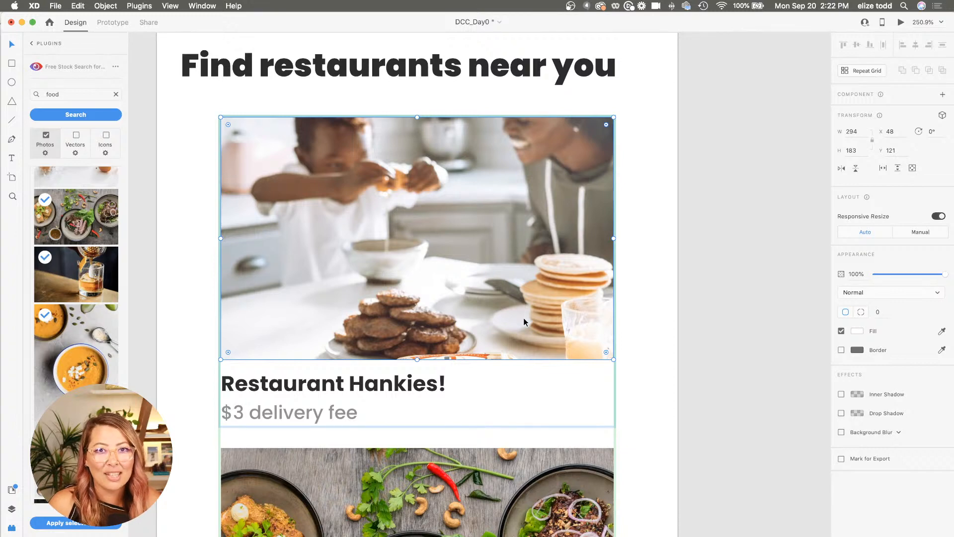
click(645, 298)
scroll(645, 298, down, 2)
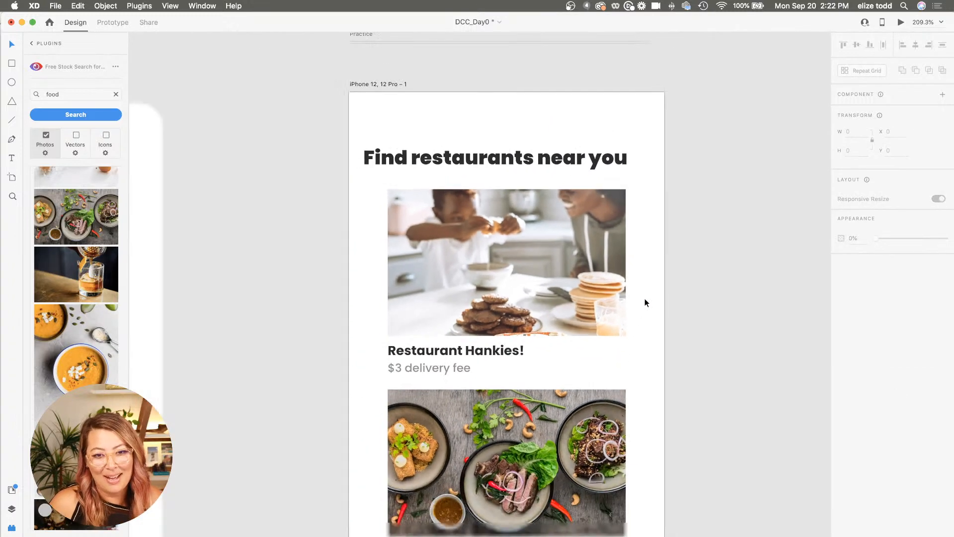
scroll(535, 238, down, 5)
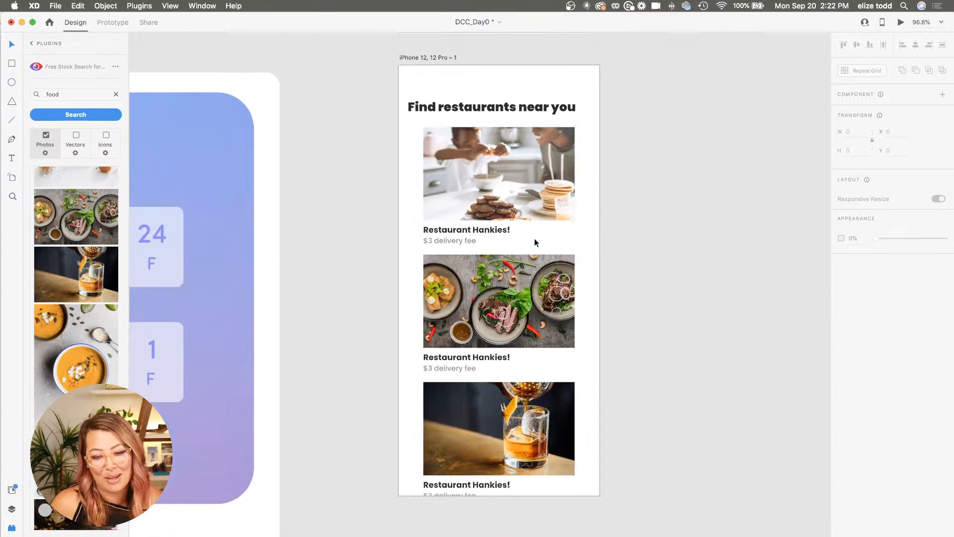
scroll(535, 237, up, 2)
click(497, 184)
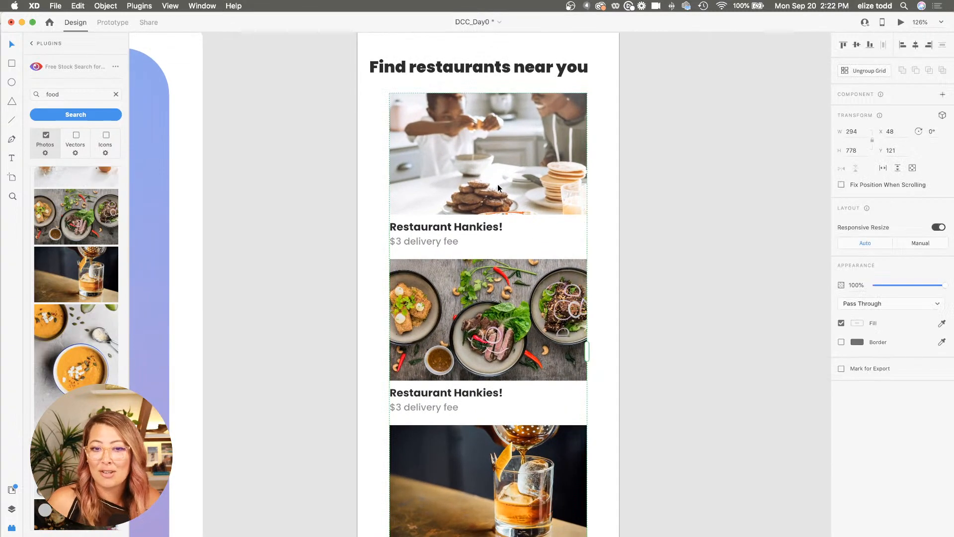
scroll(465, 184, up, 1)
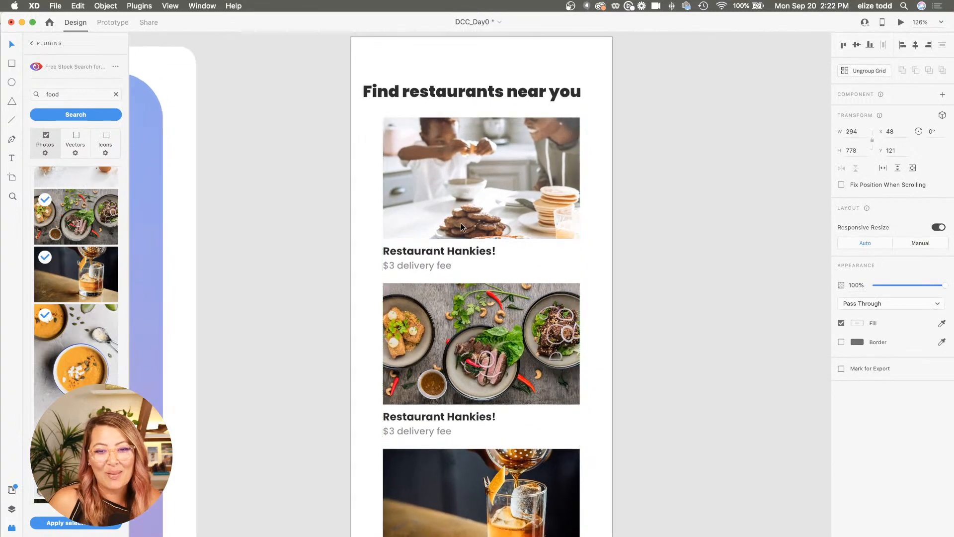
scroll(530, 204, down, 3)
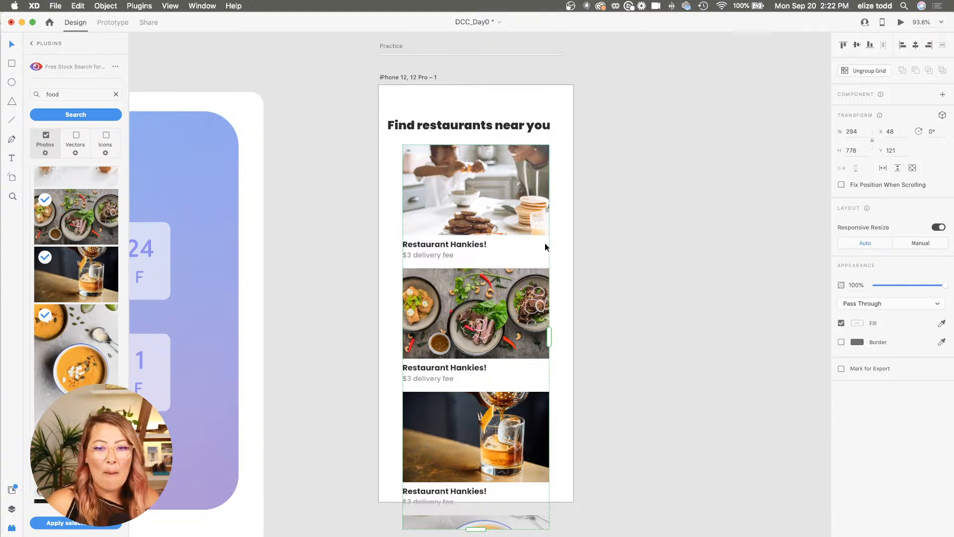
Switch from the stock photo plugin to the Icons 4 Design plugin and search its icons for "search"
click(32, 44)
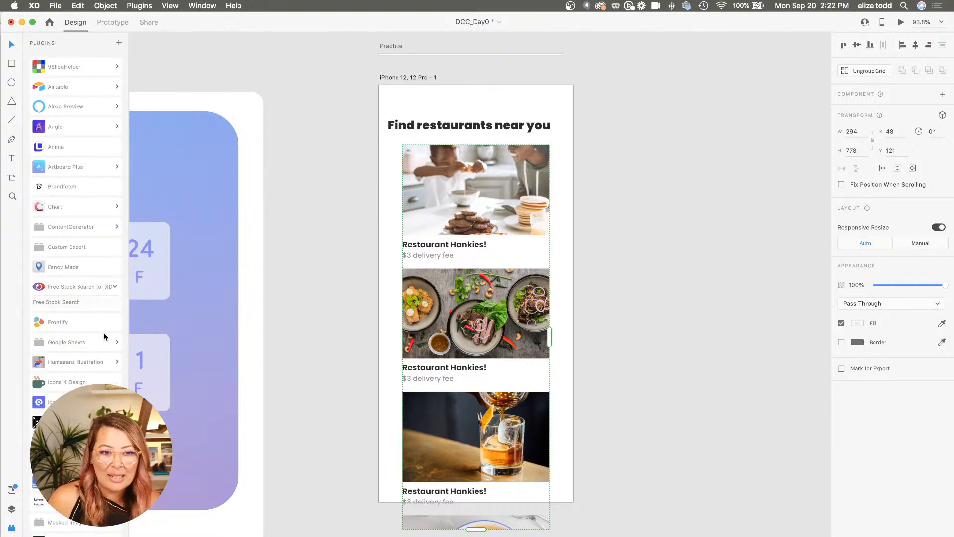
click(59, 390)
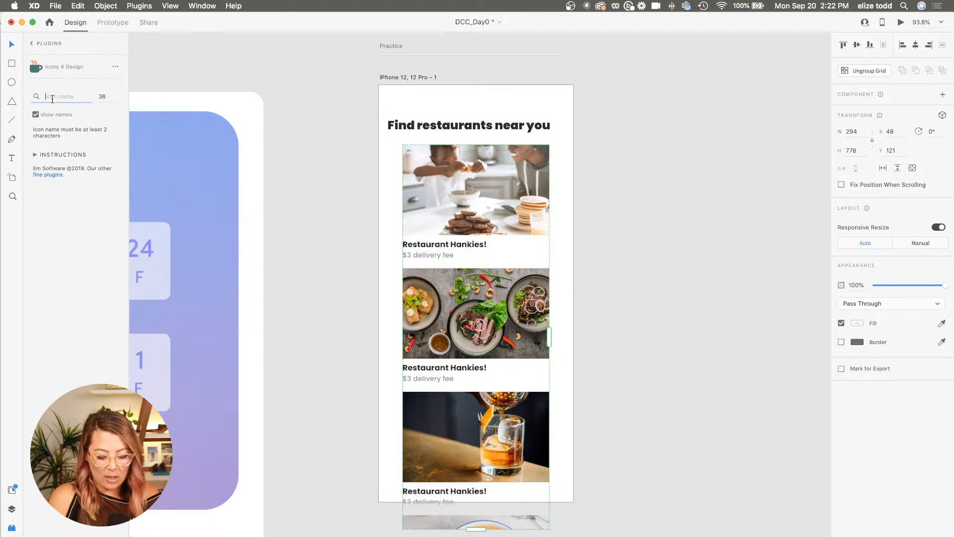
text(search)
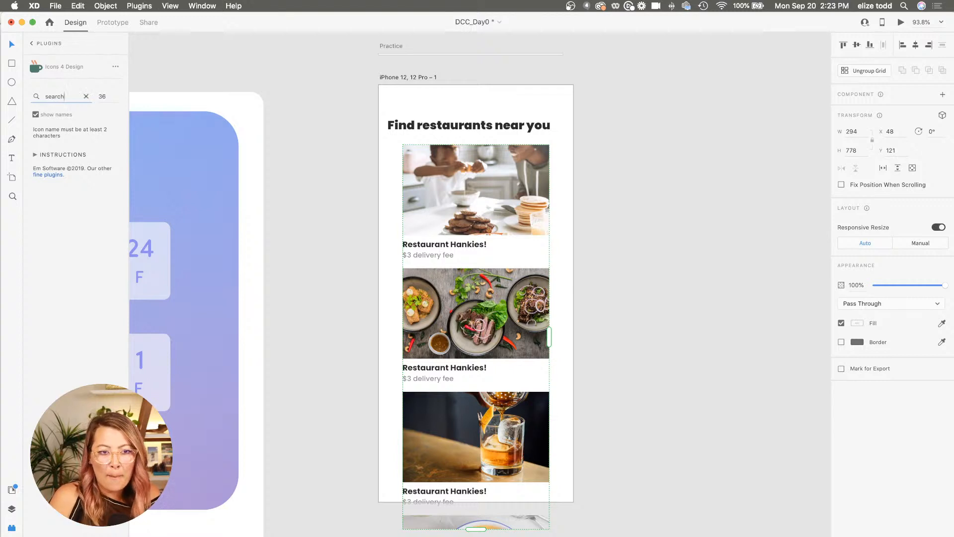
Insert the Feather search icon on the restaurant artboard and move it above the heading to about X 333, Y 15
click(472, 126)
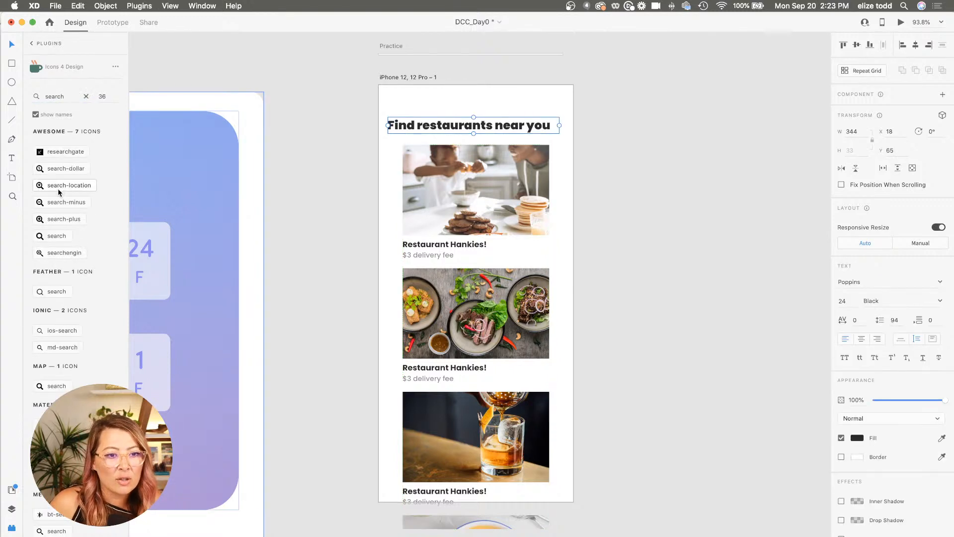
click(58, 292)
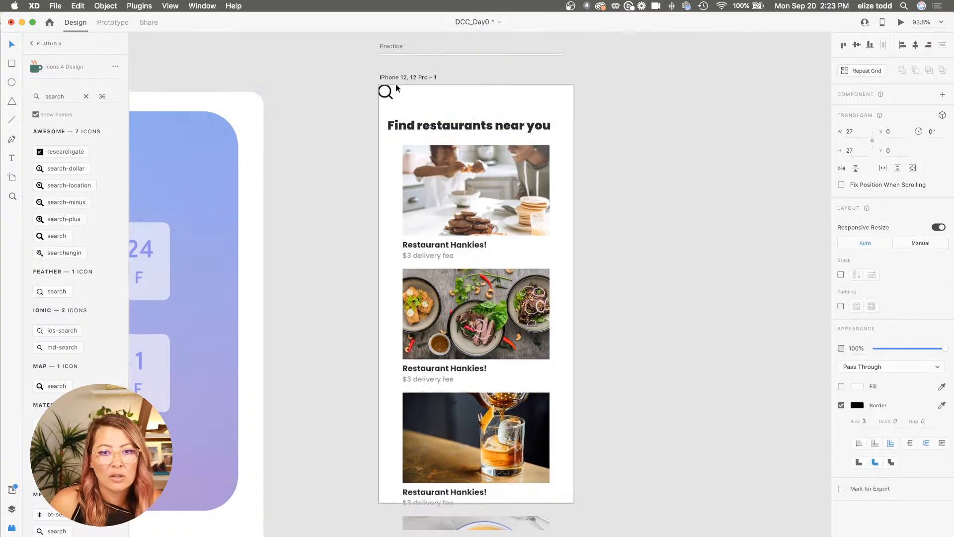
scroll(395, 115, up, 5)
drag(387, 116, 744, 122)
Search the icons for "menu", insert the Feather menu icon and move it above the heading's start, to about X 21, Y 15
click(70, 97)
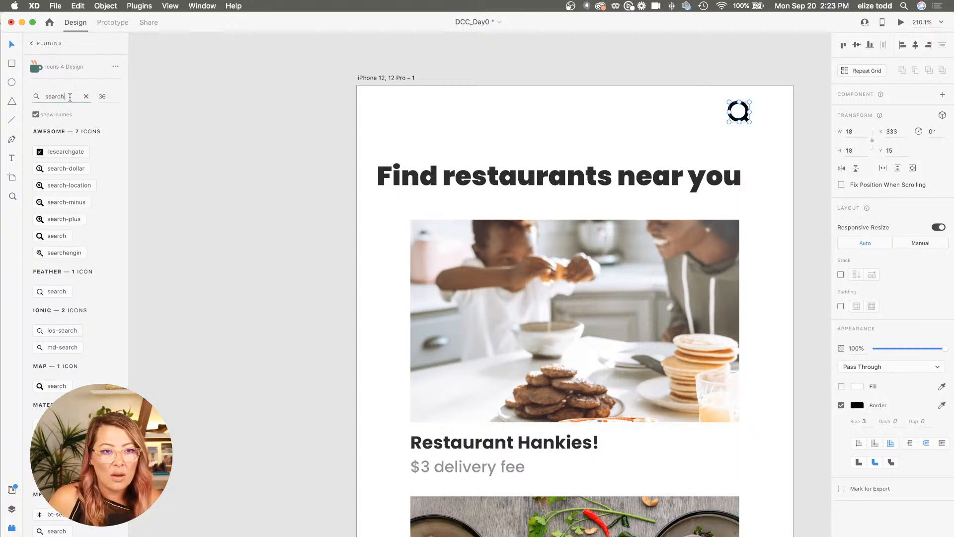
double_click(60, 96)
text(menu)
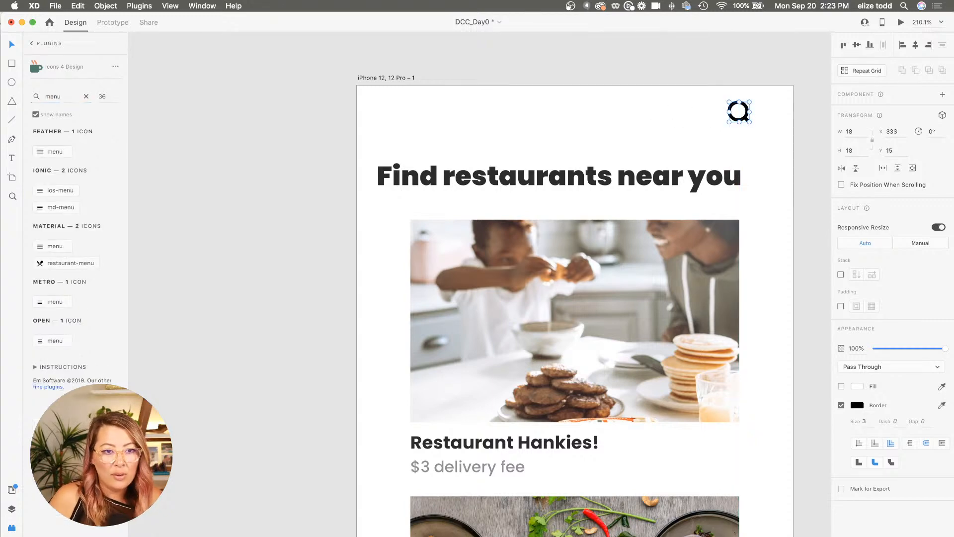
click(53, 152)
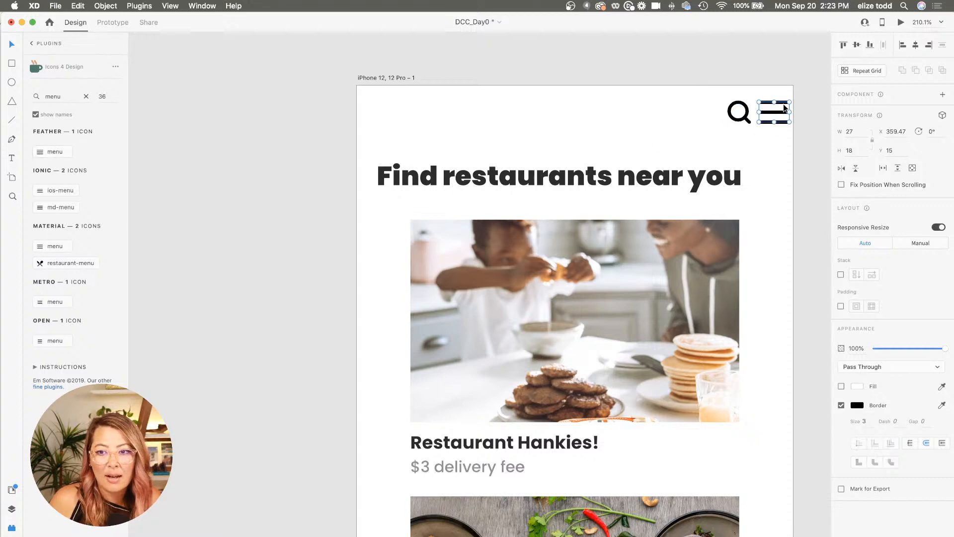
drag(783, 105, 404, 106)
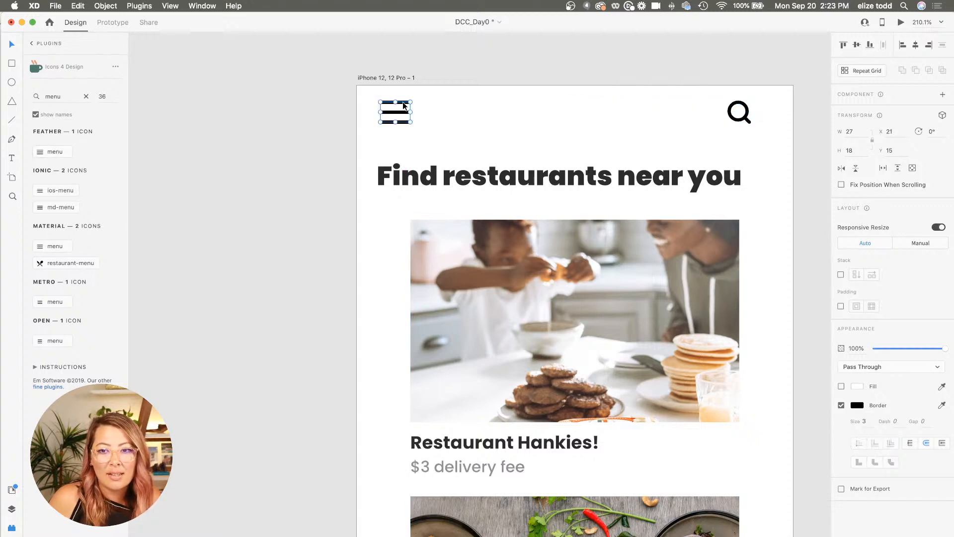
Nudge the search icon horizontally to about X 335, keeping Y at 15, to align it with the end of the heading
scroll(403, 105, down, 2)
click(685, 117)
drag(686, 120, 684, 120)
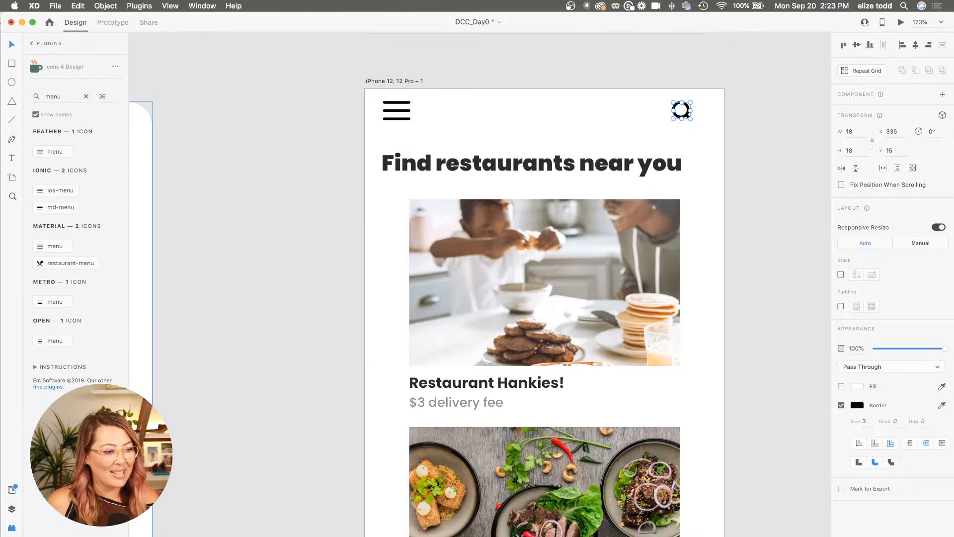
Add the colors used on the iPhone 12, 12 Pro – 1 artboard to the document assets
click(426, 230)
scroll(425, 229, down, 4)
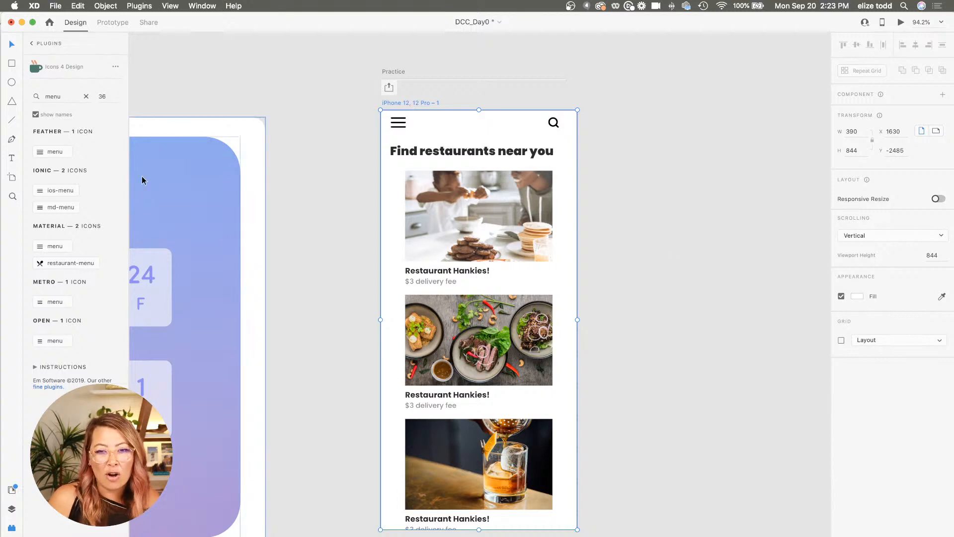
click(11, 490)
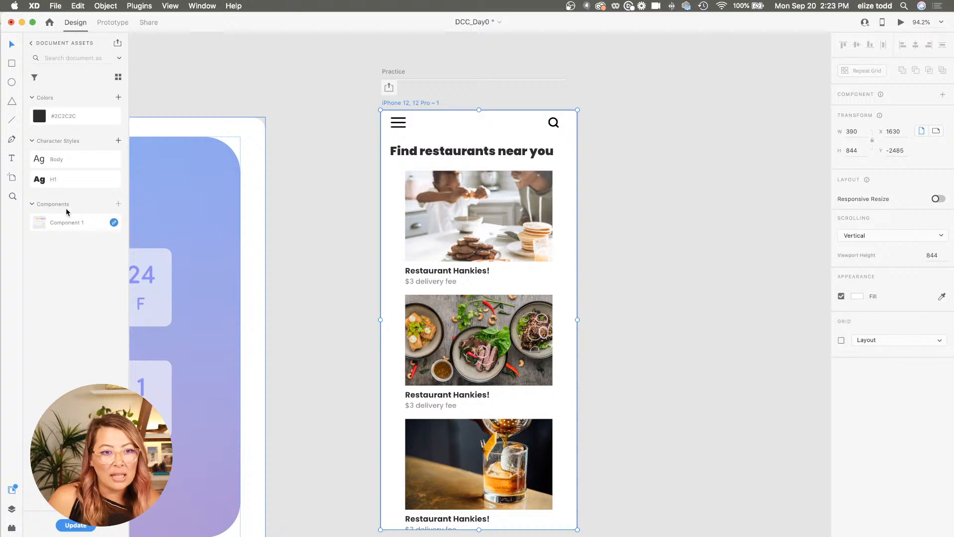
mouse_move(57, 116)
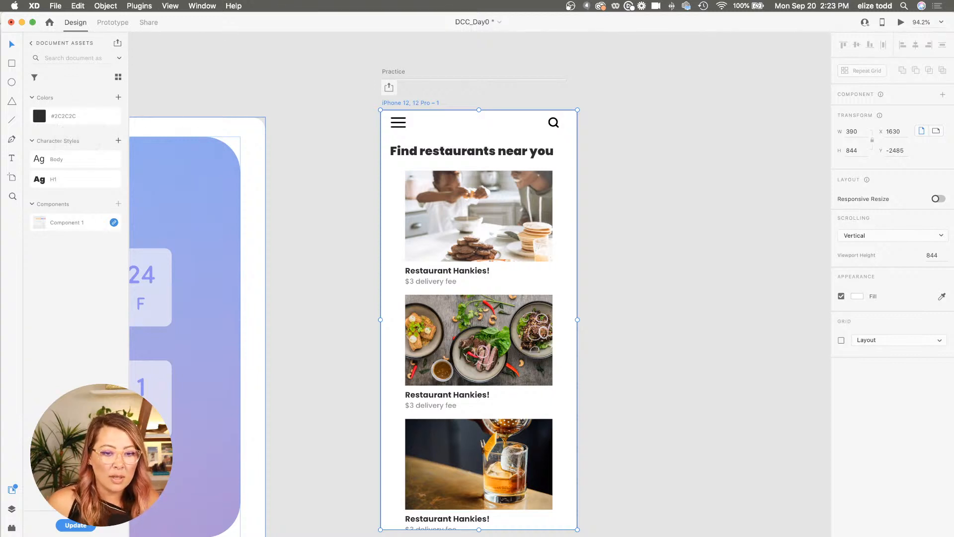
click(119, 97)
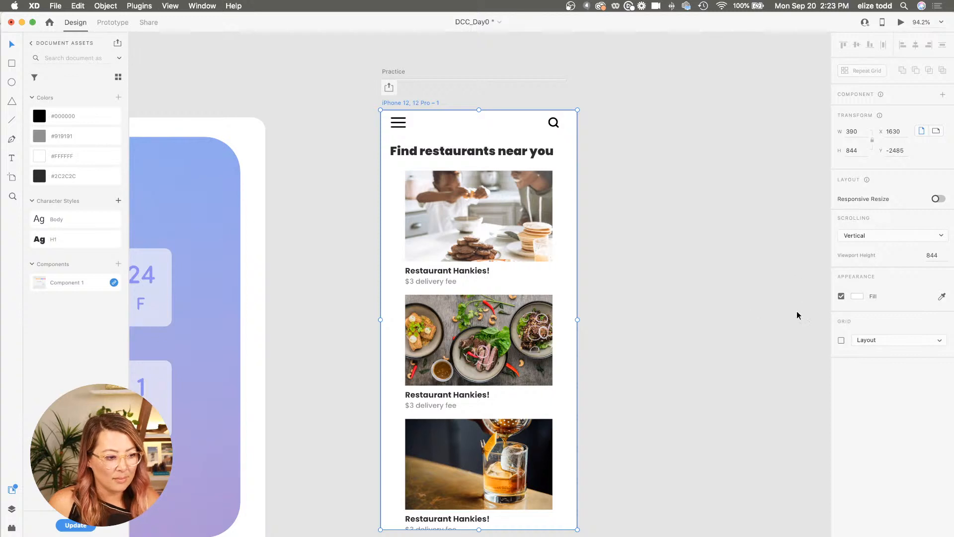
Set the artboard's fill to dark blue, about #031D64, and add that color to the document assets
click(857, 296)
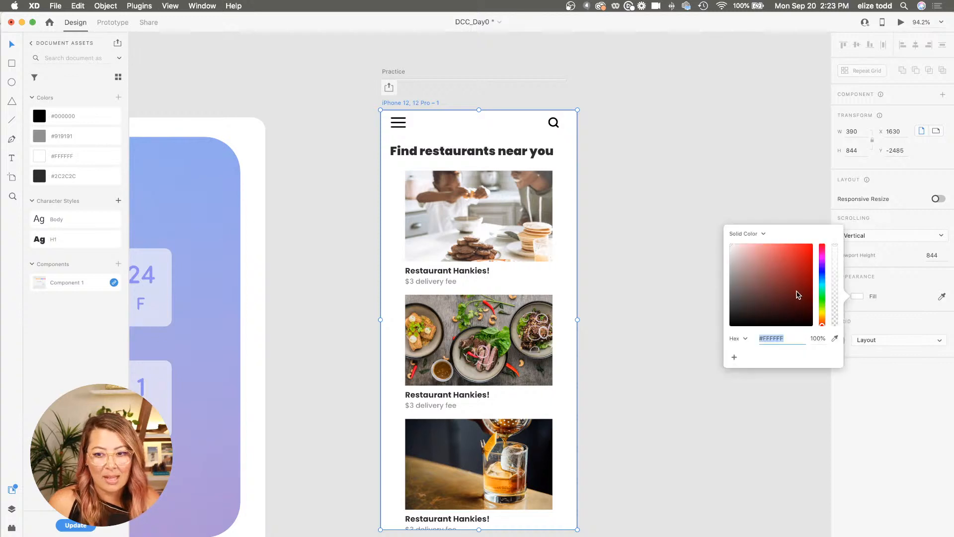
mouse_move(823, 284)
mouse_down()
mouse_move(786, 286)
mouse_move(816, 271)
mouse_move(811, 297)
mouse_up()
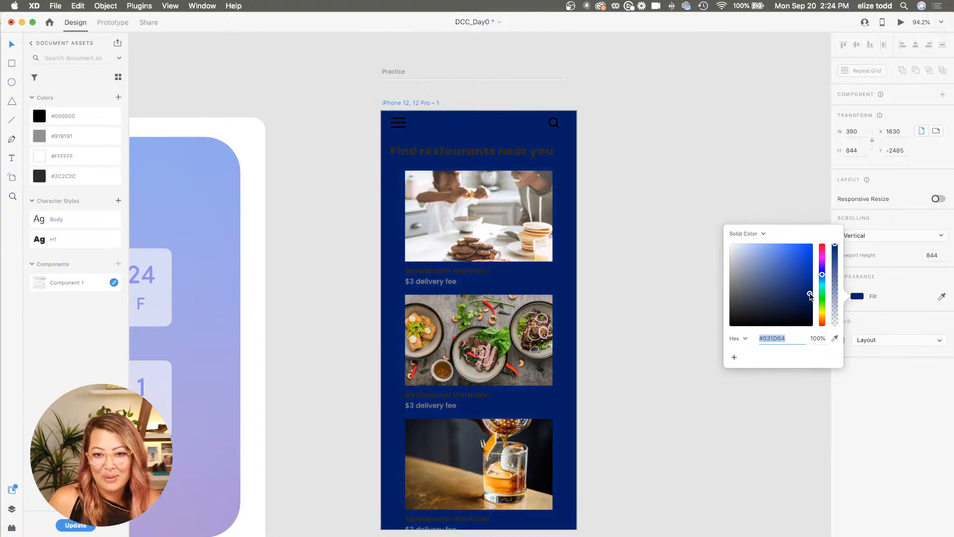
click(653, 262)
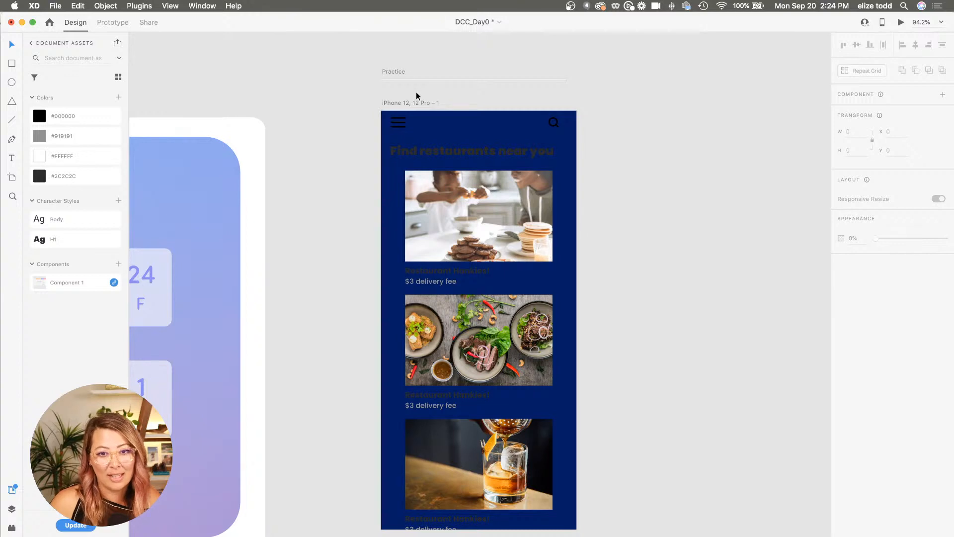
click(399, 103)
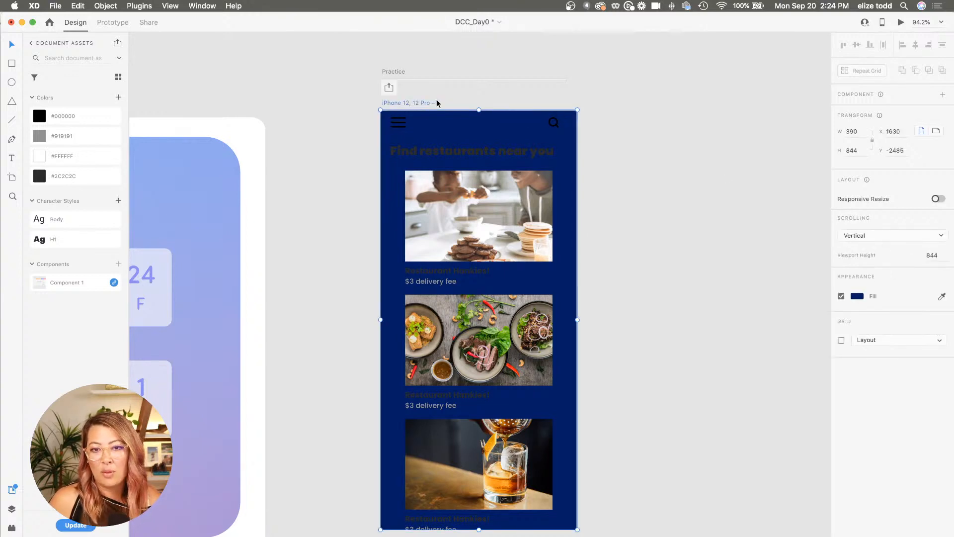
click(118, 98)
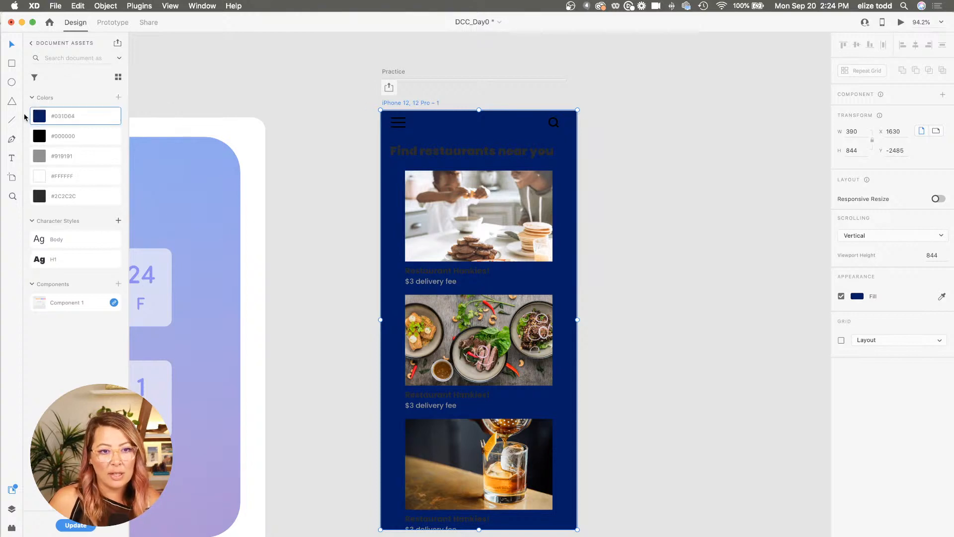
Change the #2C2C2C color in the document assets to white, #FFFFFF, to recolor the heading and restaurant names
click(441, 157)
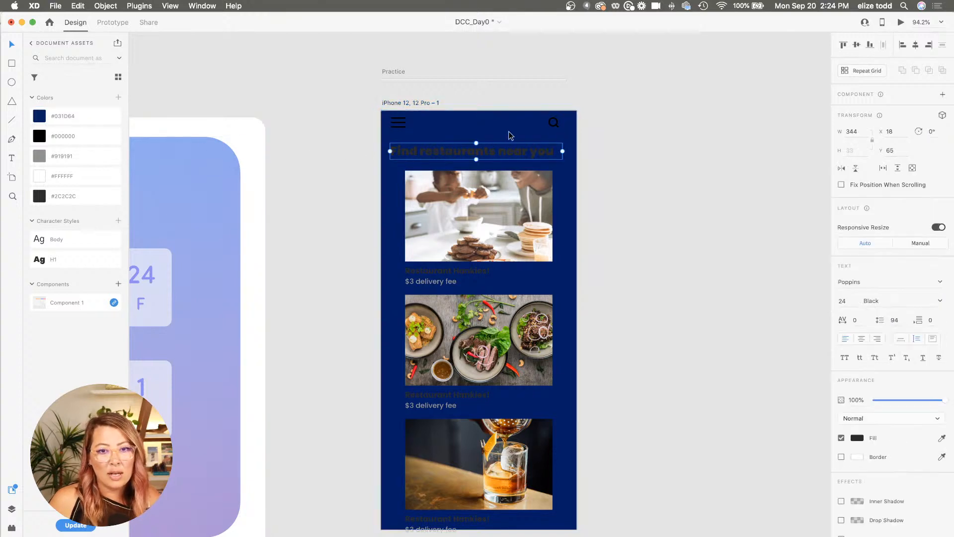
click(274, 205)
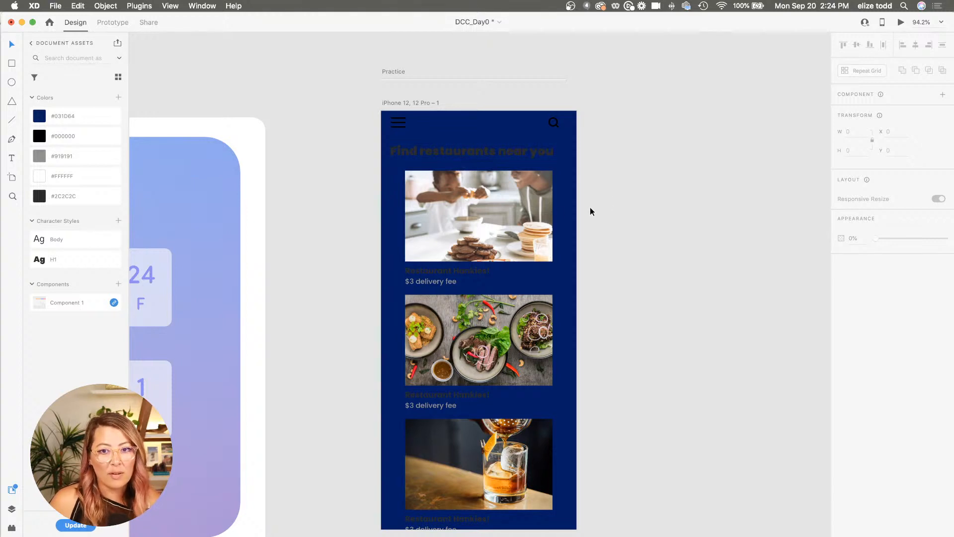
scroll(589, 207, down, 2)
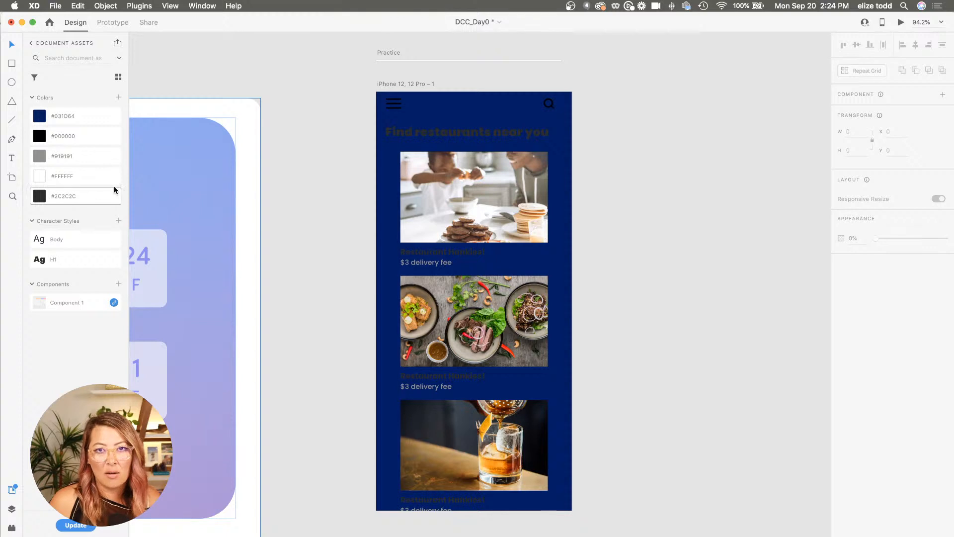
right_click(54, 196)
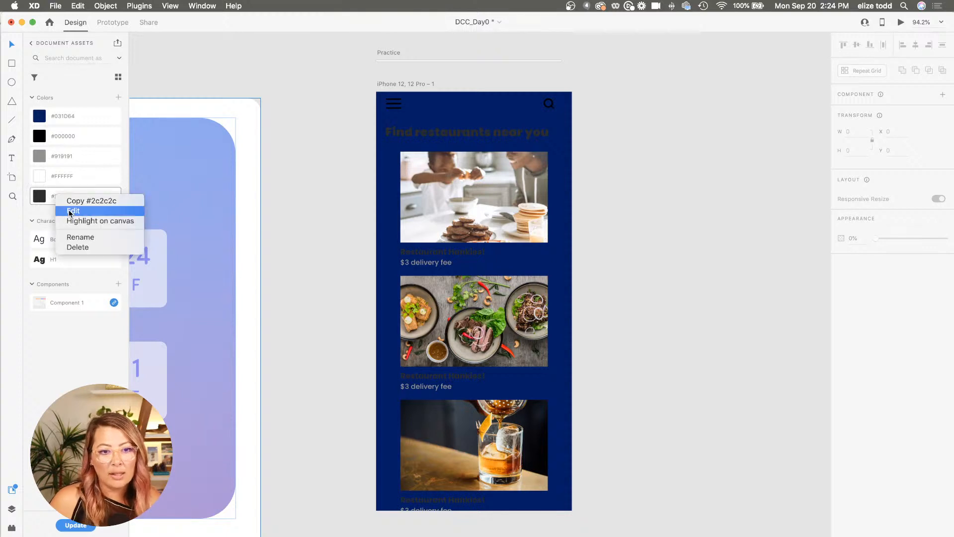
click(73, 211)
text(FFFFFF)
key(Return)
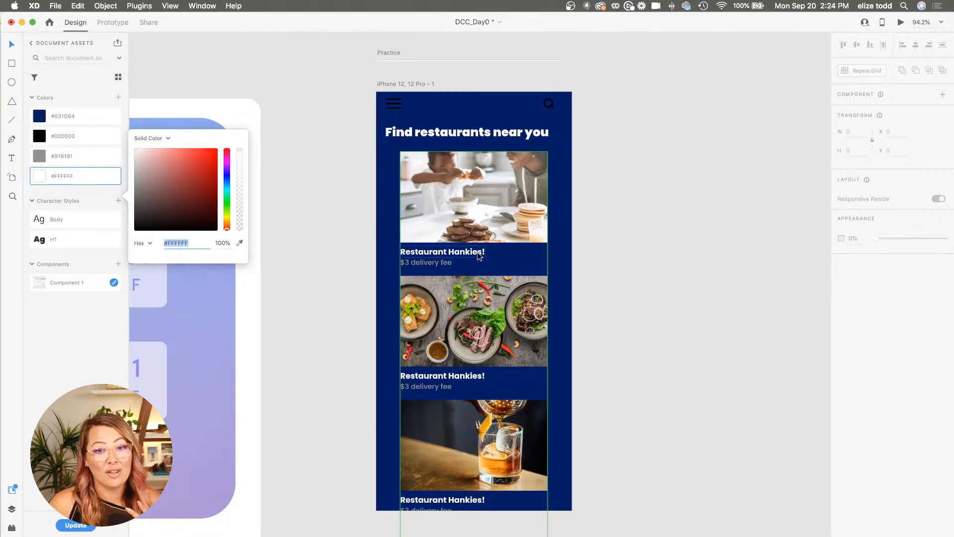
Change the #000000 color in the document assets to #FFFFFF so the menu and search icons turn white
click(398, 103)
scroll(398, 103, up, 5)
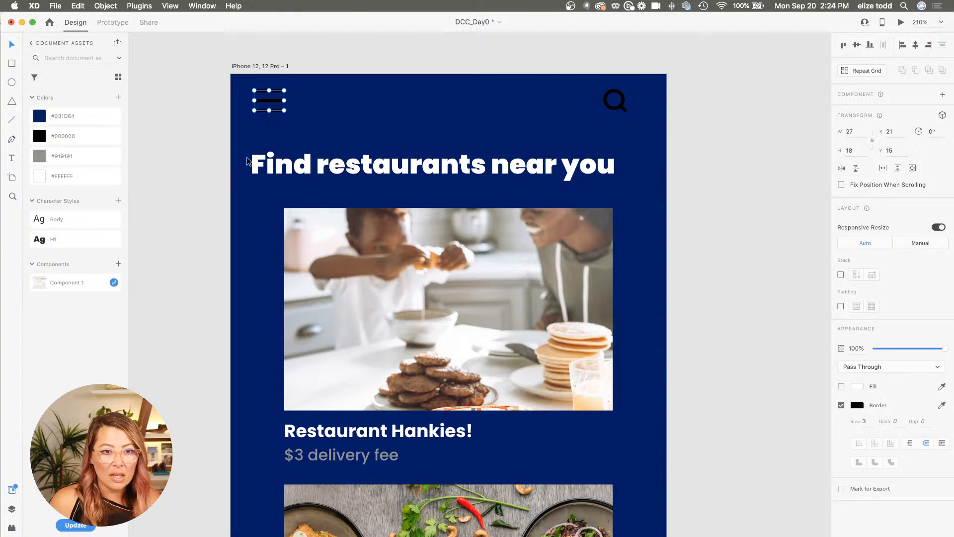
right_click(42, 137)
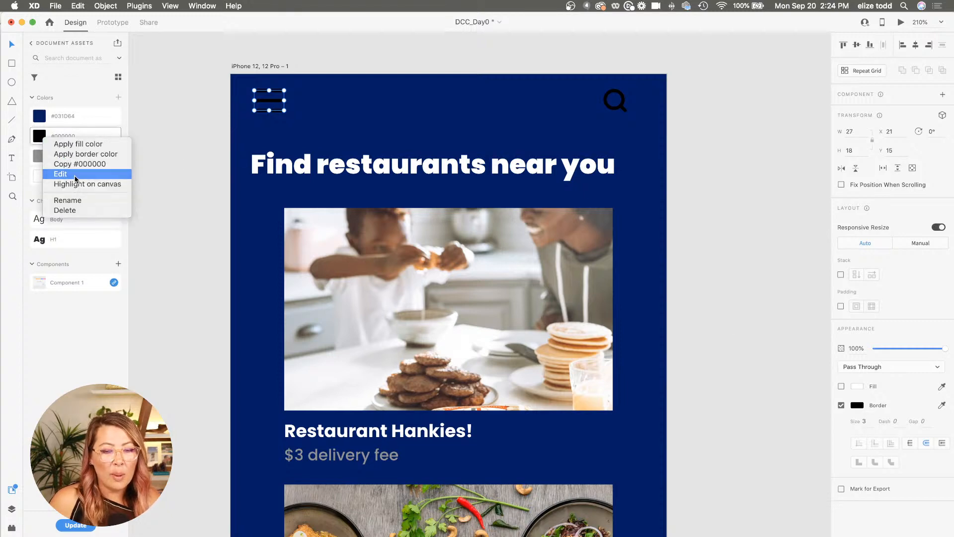
click(61, 174)
text(FFFFFF)
key(Return)
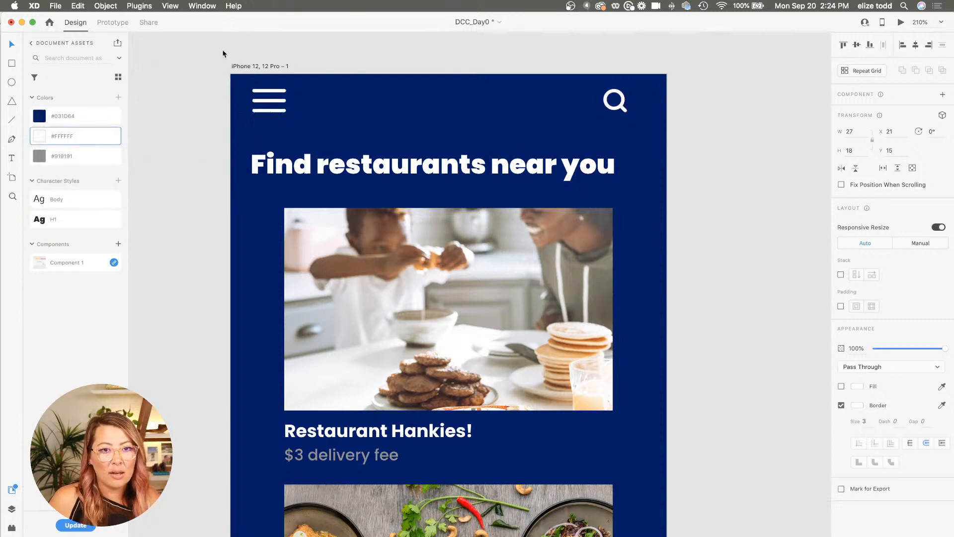
click(222, 50)
scroll(222, 50, down, 5)
scroll(222, 52, left, 2)
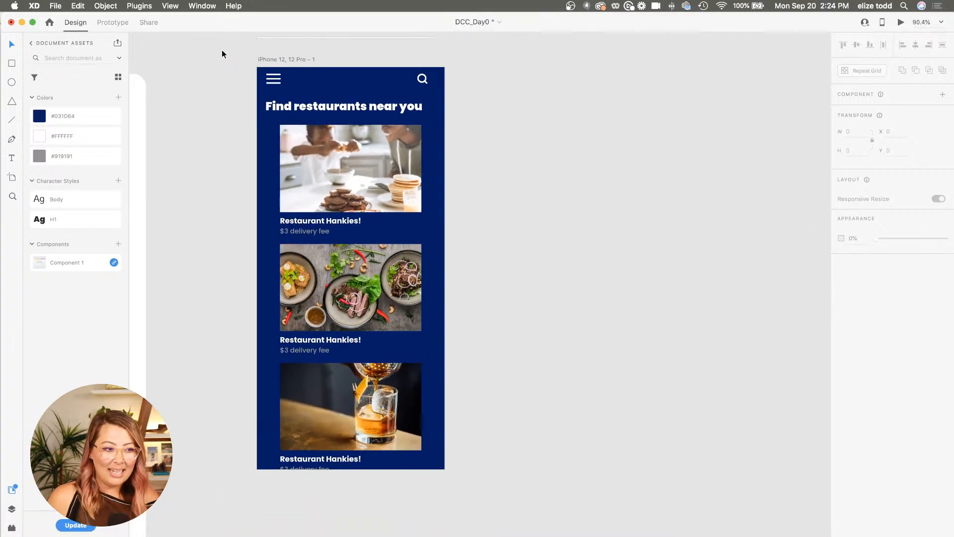
Fill the iPhone 12, 12 Pro – 1 artboard with a linear gradient from #031D64 to purple, about #4B01B1
click(281, 58)
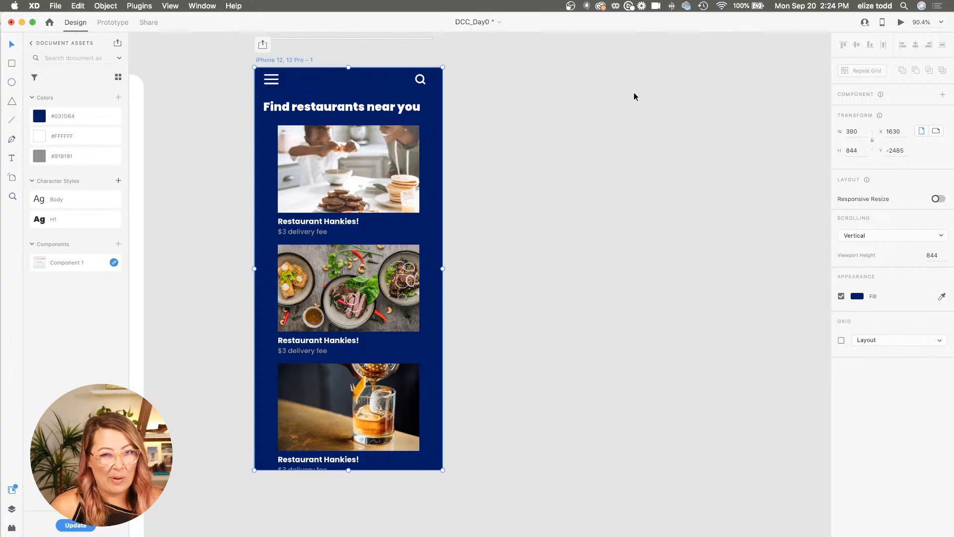
click(857, 297)
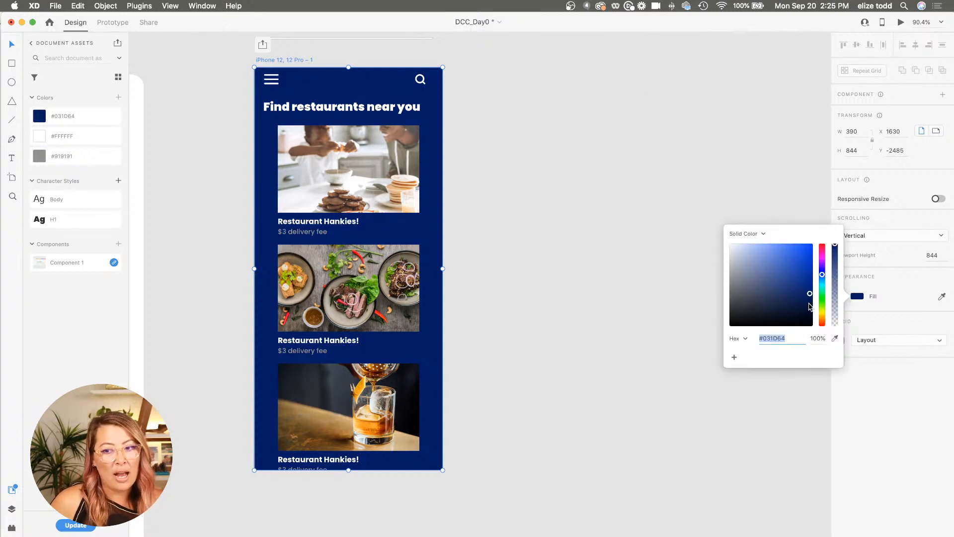
click(748, 234)
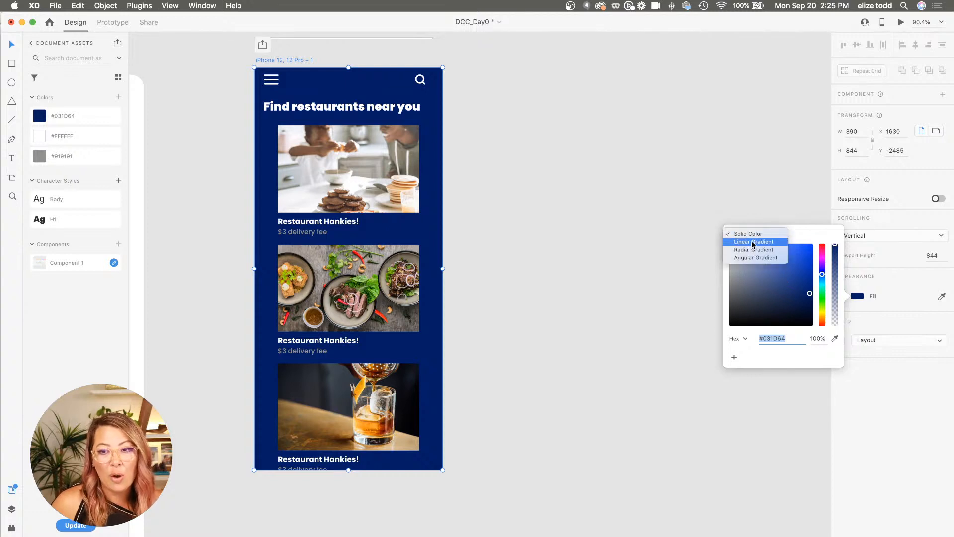
click(754, 242)
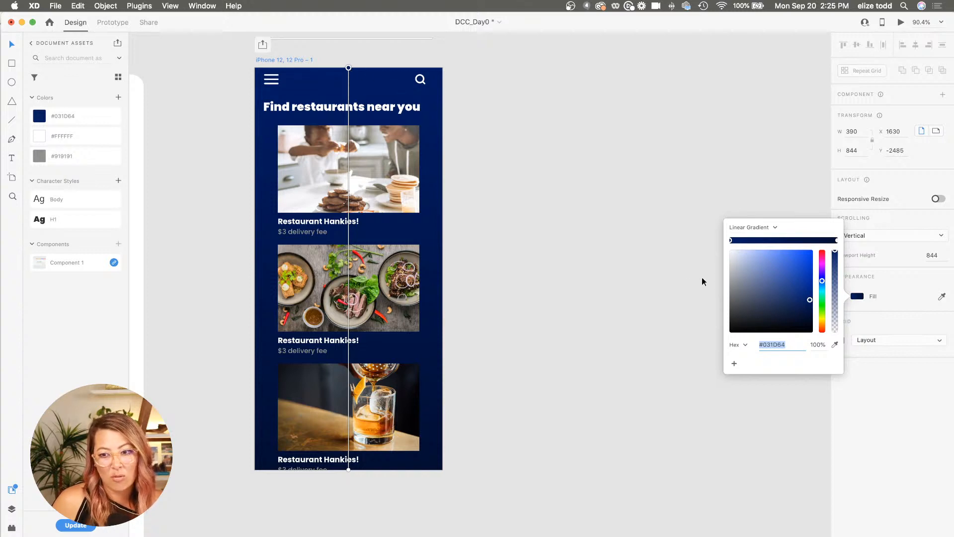
click(837, 242)
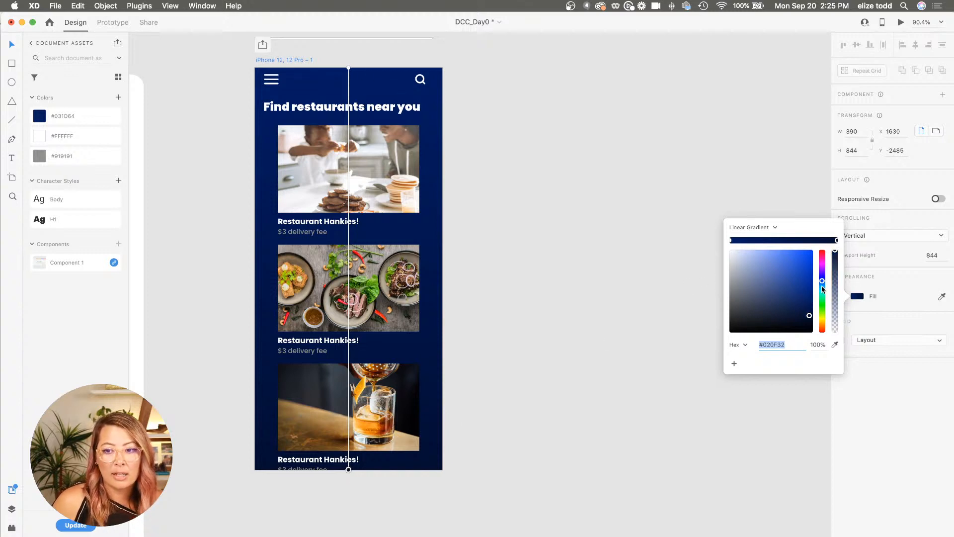
drag(823, 290, 823, 274)
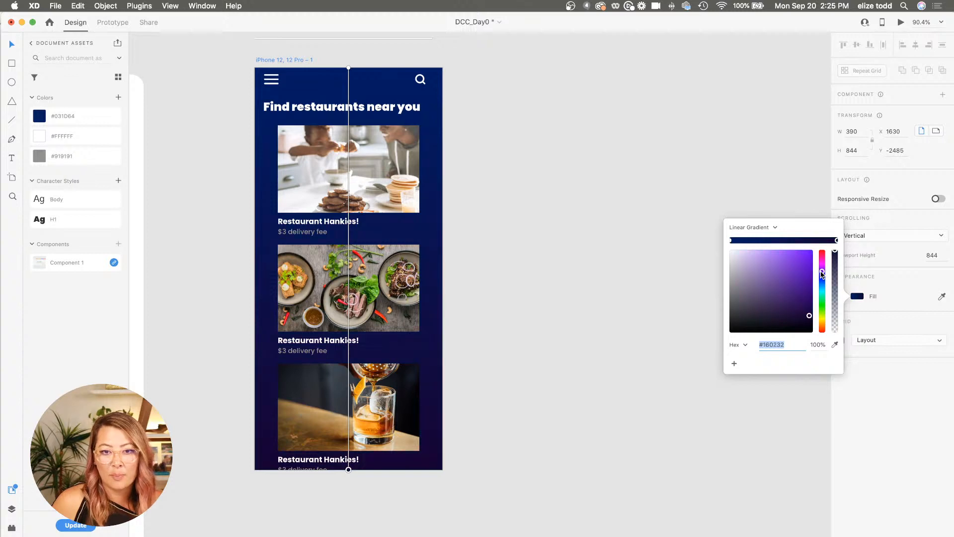
drag(809, 315, 812, 275)
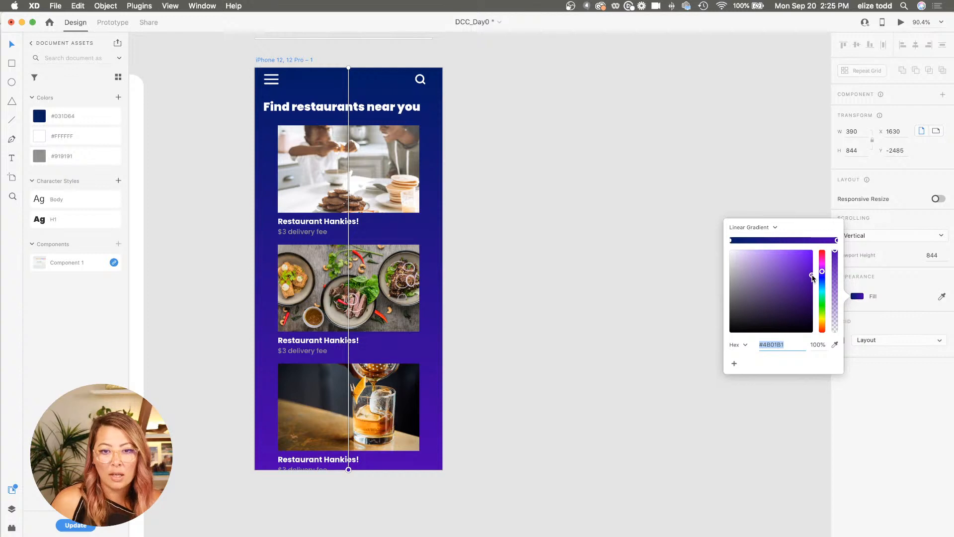
Switch the artboard's fill to a radial gradient with a blue outer stop, about #038CB5, and extend its radius well beyond the artboard's edge
click(760, 229)
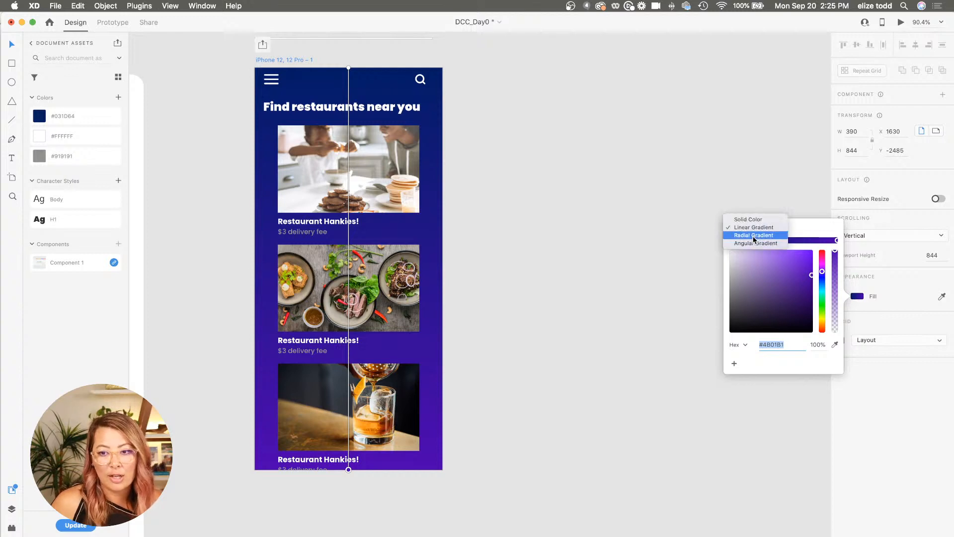
click(754, 236)
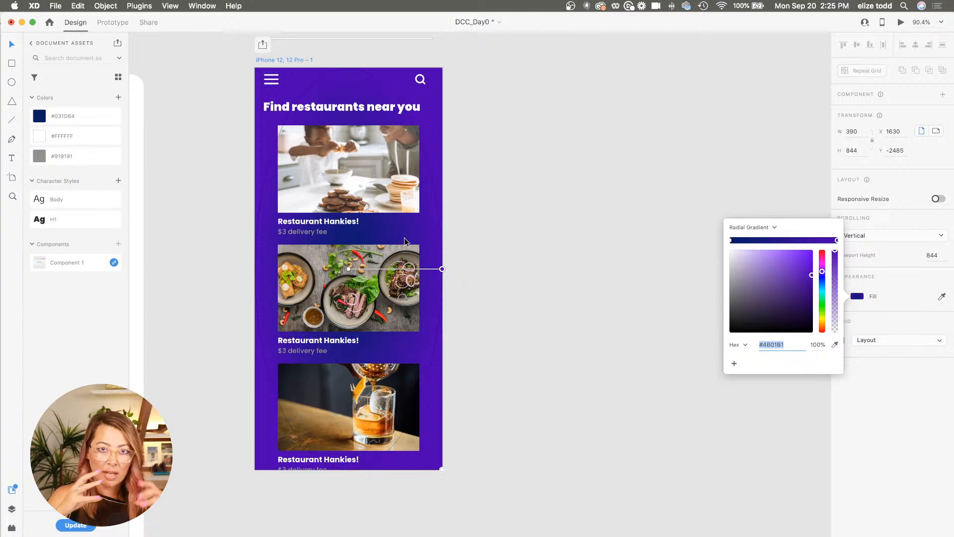
click(811, 273)
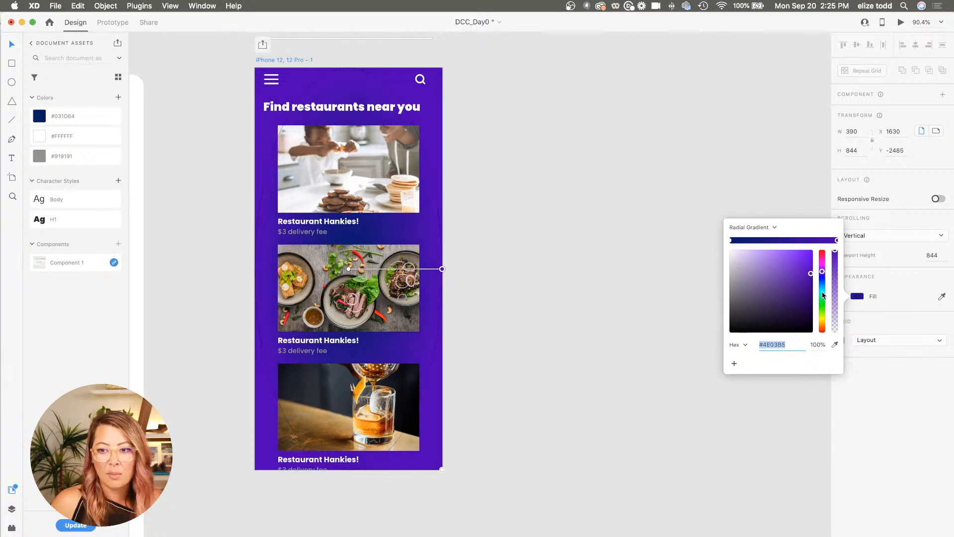
drag(823, 295, 823, 287)
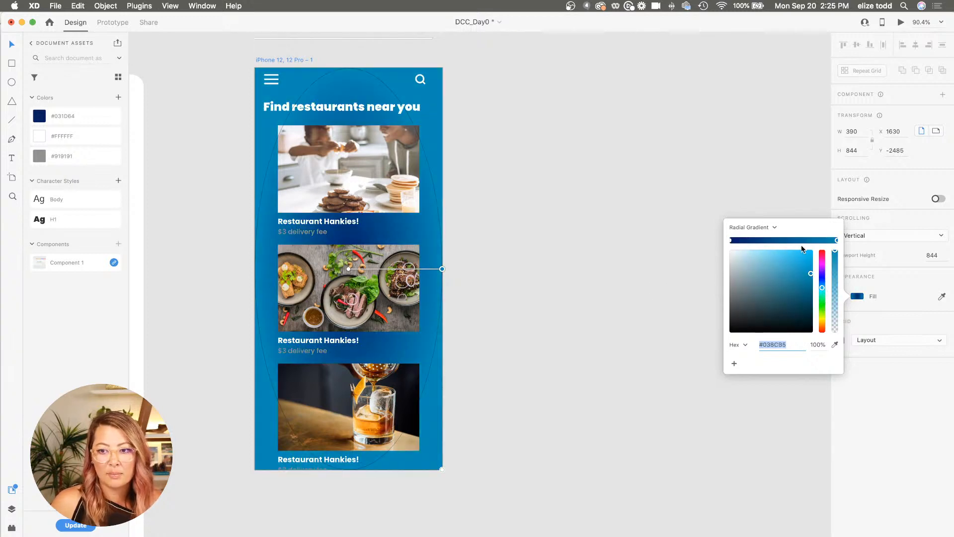
drag(442, 269, 621, 269)
click(646, 196)
scroll(647, 195, down, 3)
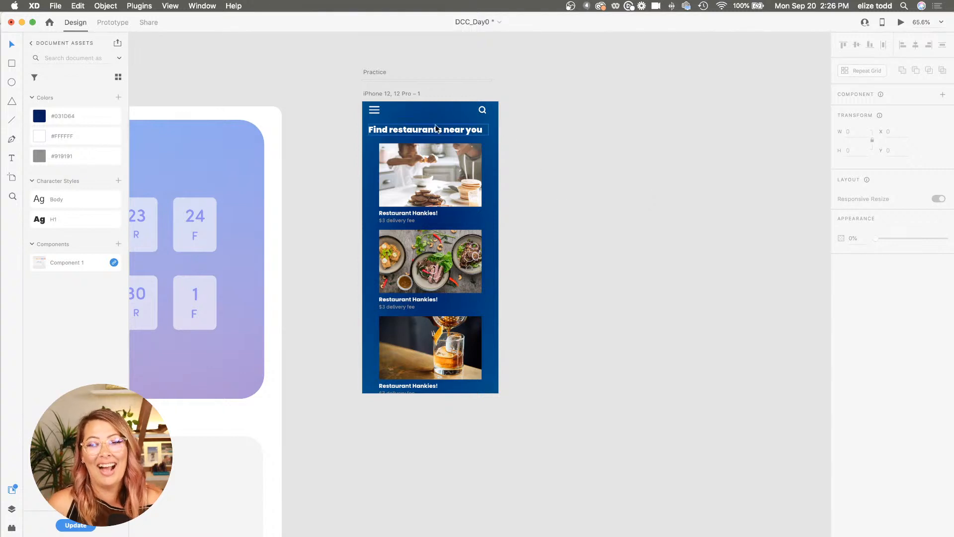
Recolor the artboard's radial gradient with outer stop #6303B5 and inner stop #1237B2, and shrink its radius to slightly beyond the artboard's edge
scroll(452, 133, down, 2)
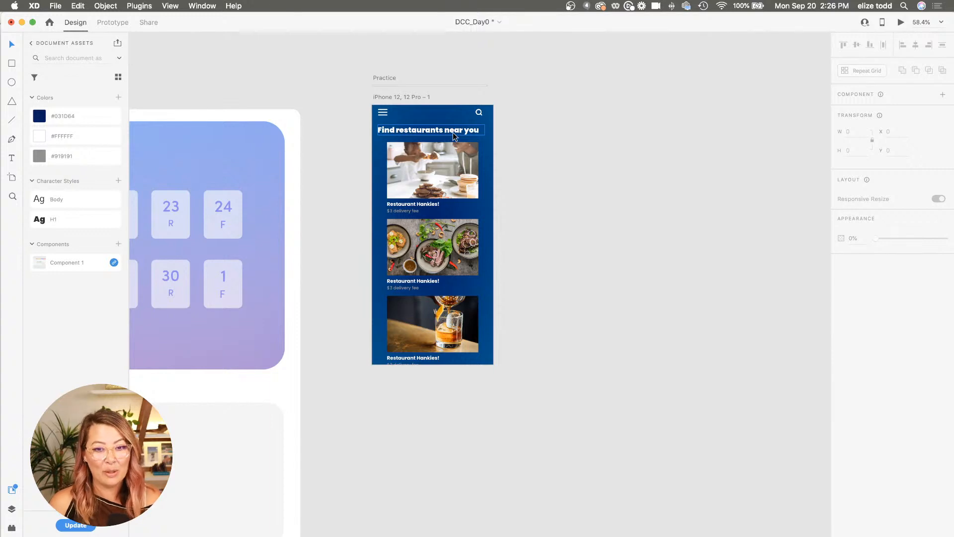
scroll(452, 133, up, 3)
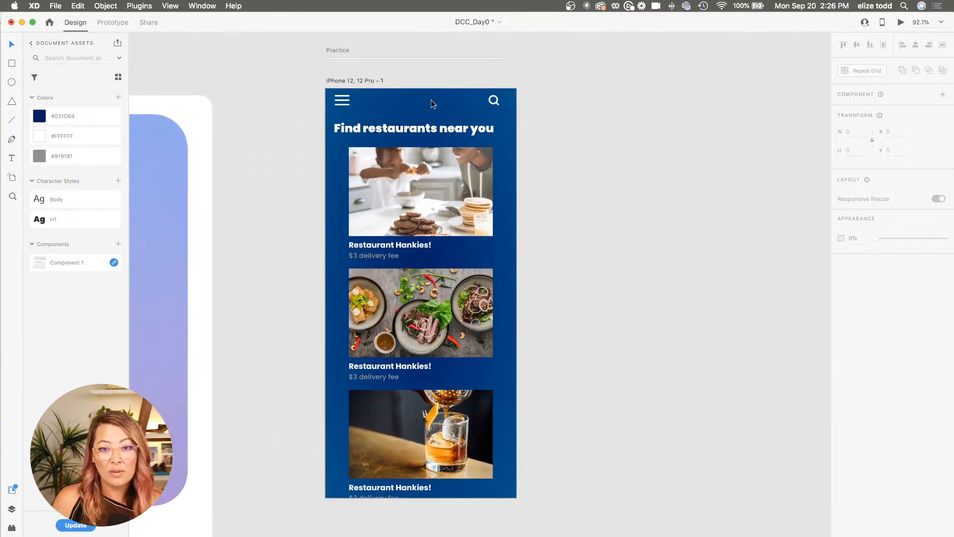
click(330, 81)
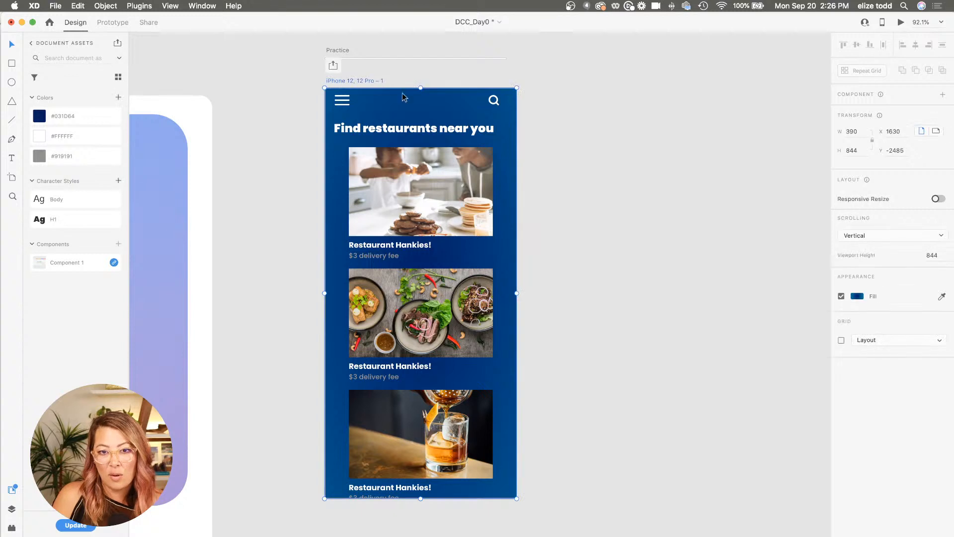
click(857, 296)
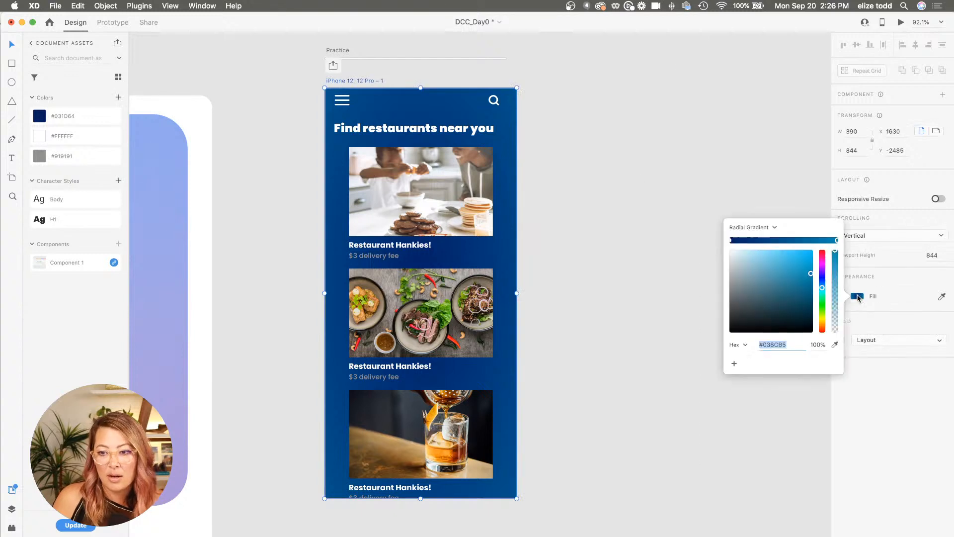
click(838, 241)
drag(822, 290, 823, 272)
click(731, 241)
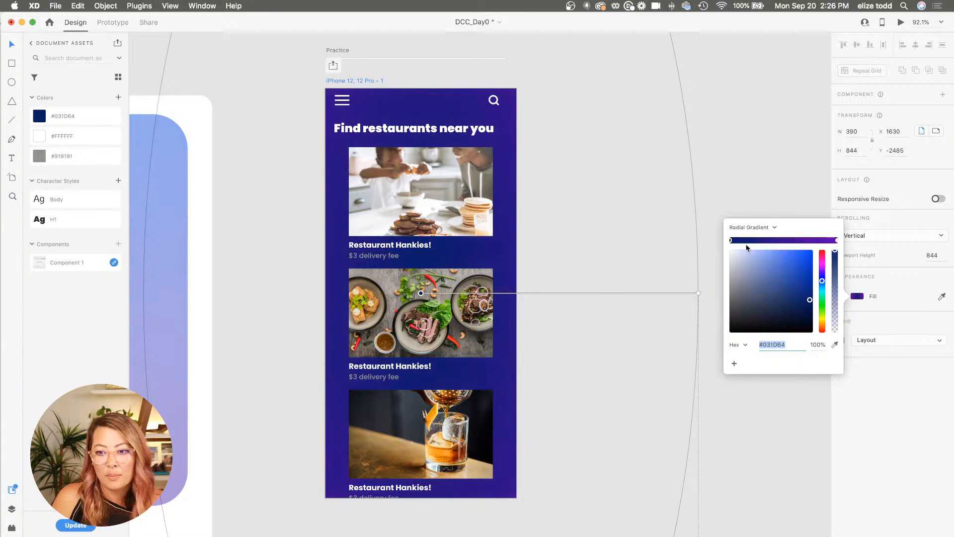
drag(813, 305, 806, 277)
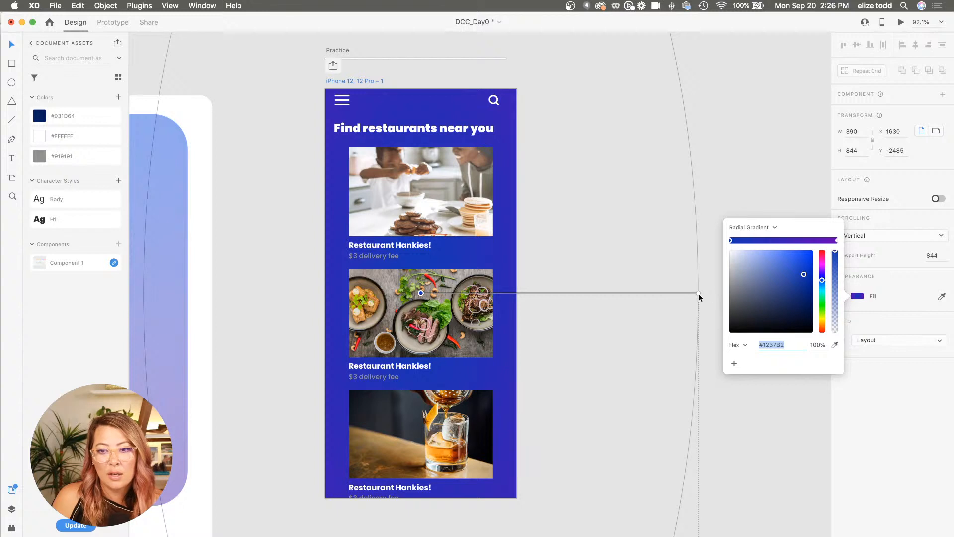
drag(698, 293, 569, 294)
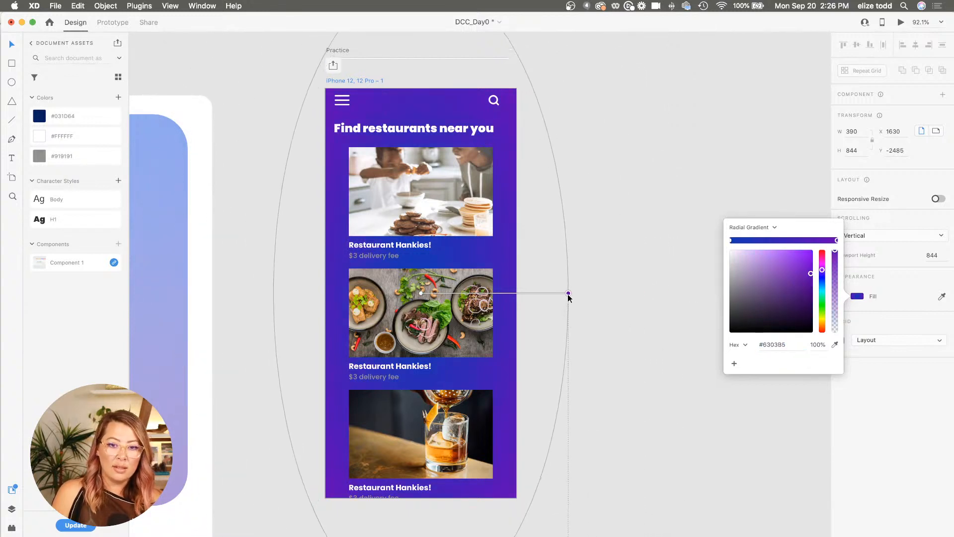
click(589, 305)
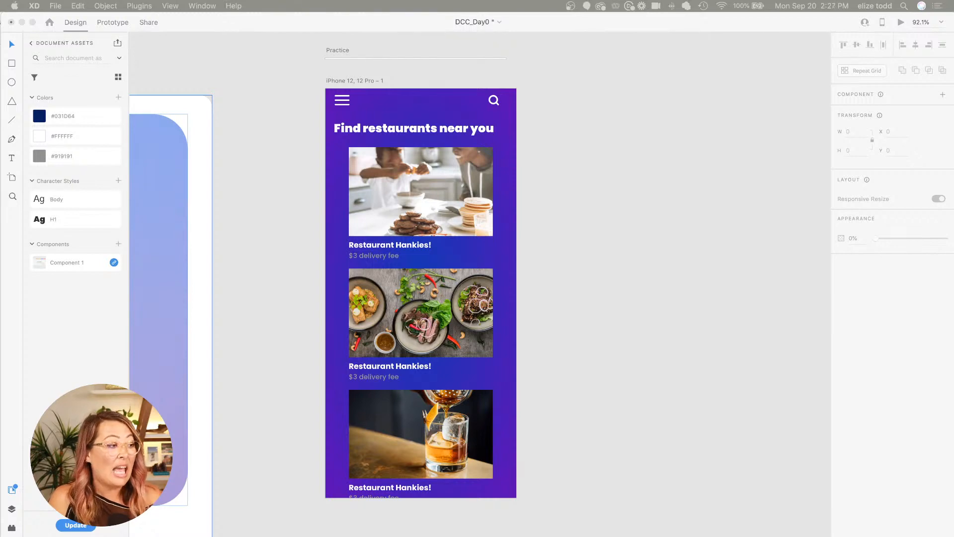
Switch the Resource Booklet component below the challenge prompt to its Tutorials Page state
click(382, 420)
key(super+minus)
key(super+minus)
scroll(381, 420, left, 3)
key(super+minus)
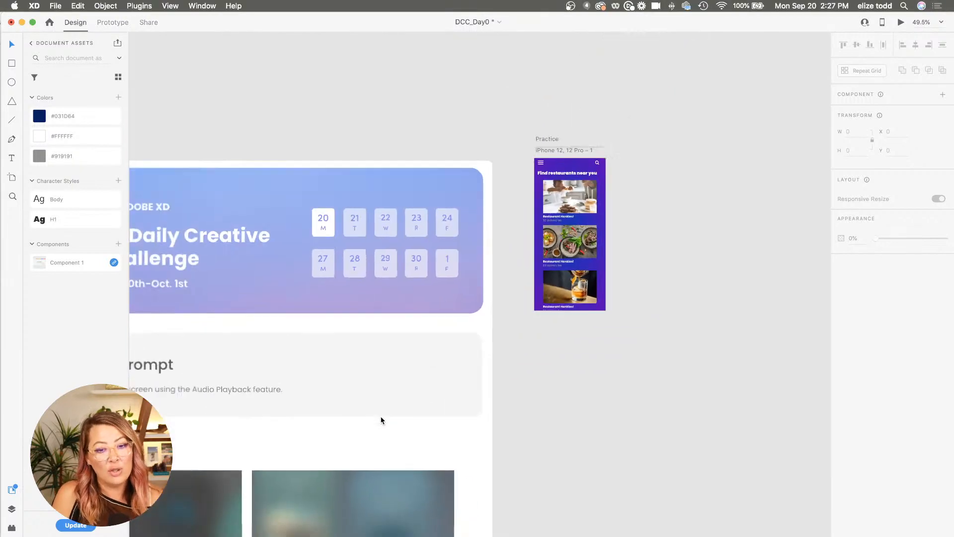
scroll(382, 420, down, 6)
scroll(382, 420, down, 10)
scroll(382, 420, left, 2)
click(396, 300)
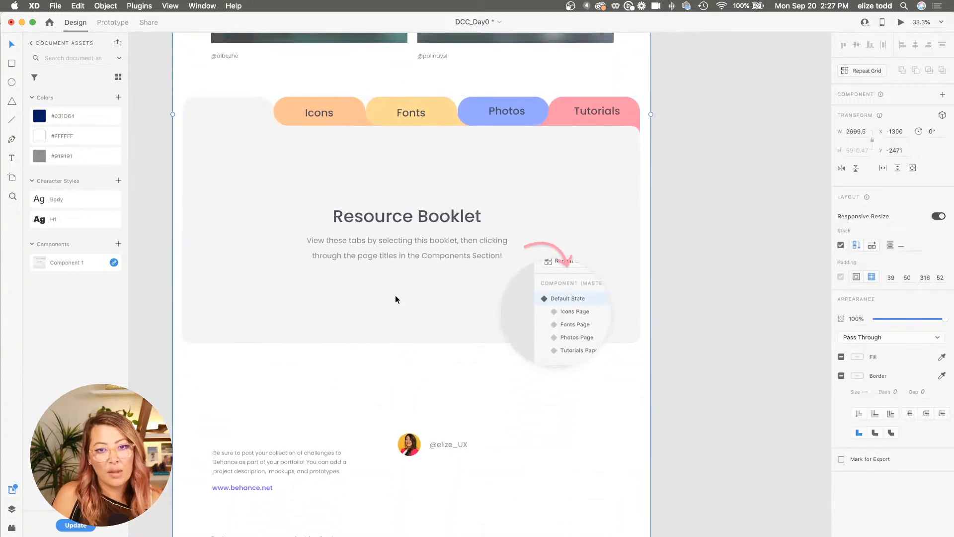
click(880, 161)
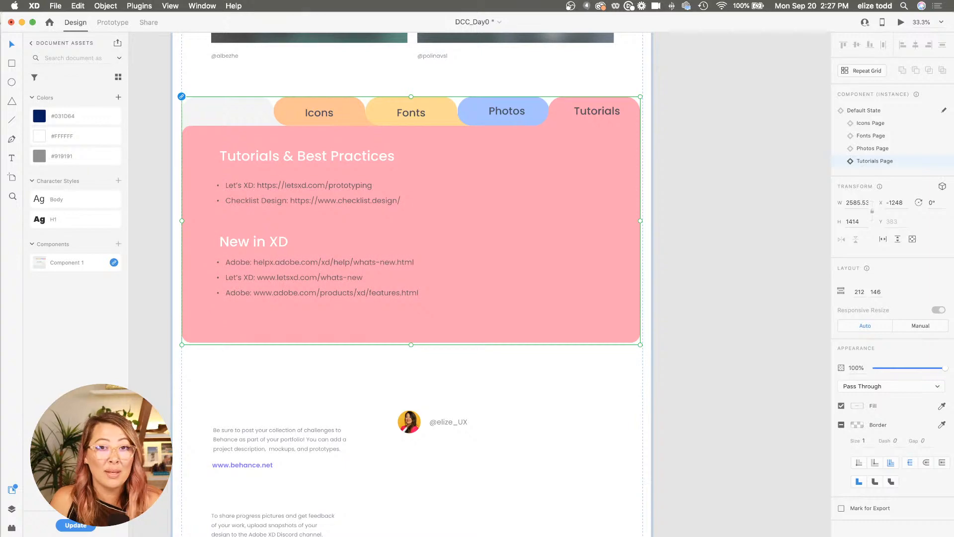
Examine the music player screen under the Day 1 Preview! heading
click(180, 383)
scroll(180, 383, down, 5)
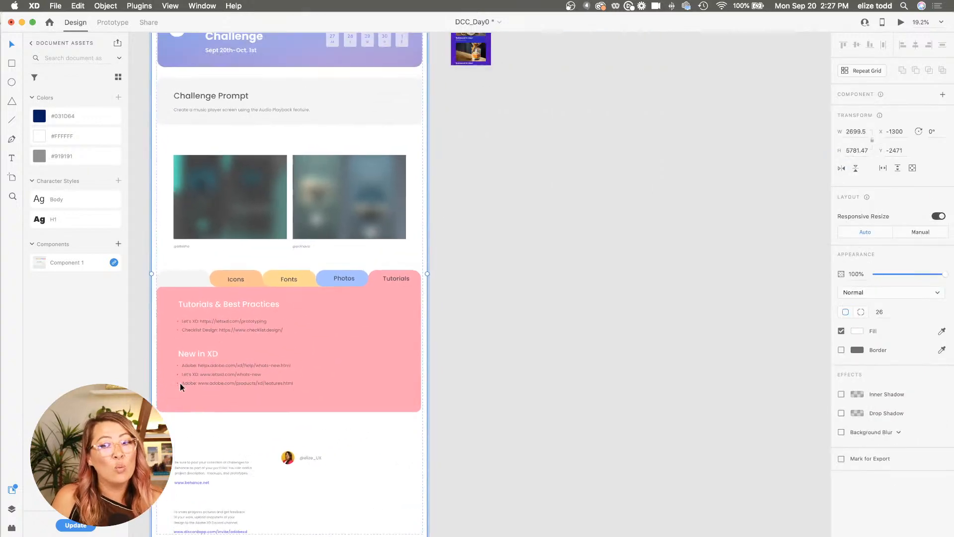
scroll(180, 383, right, 5)
scroll(272, 315, up, 5)
scroll(272, 314, right, 4)
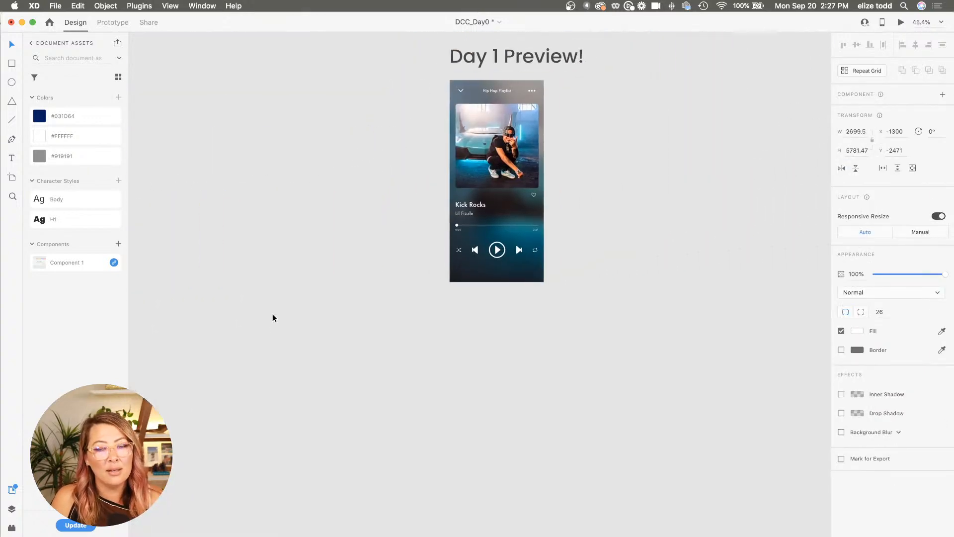
scroll(462, 285, up, 5)
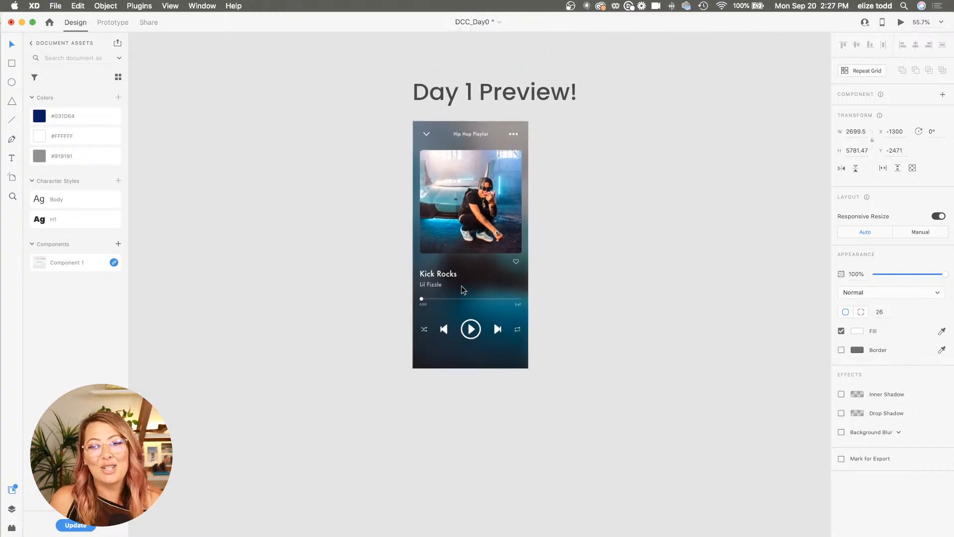
scroll(462, 290, down, 3)
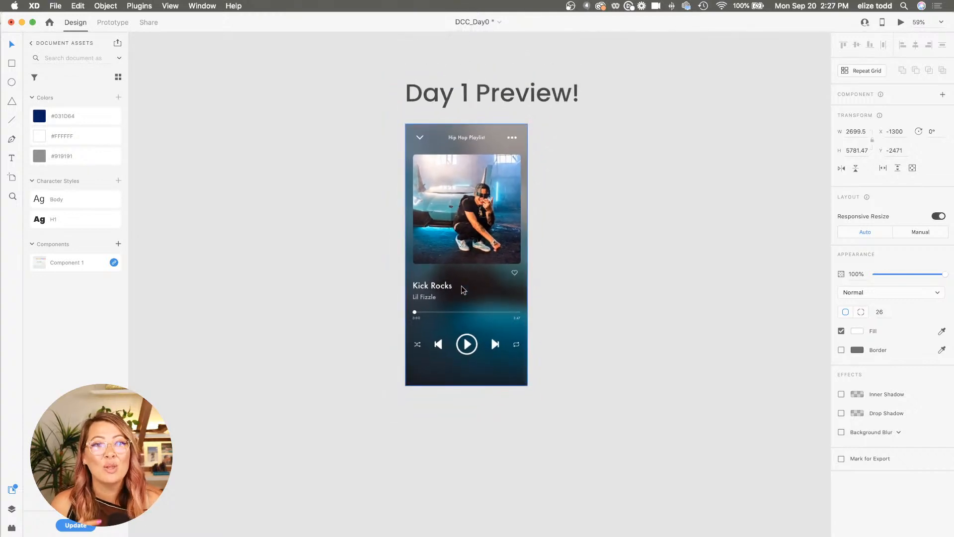